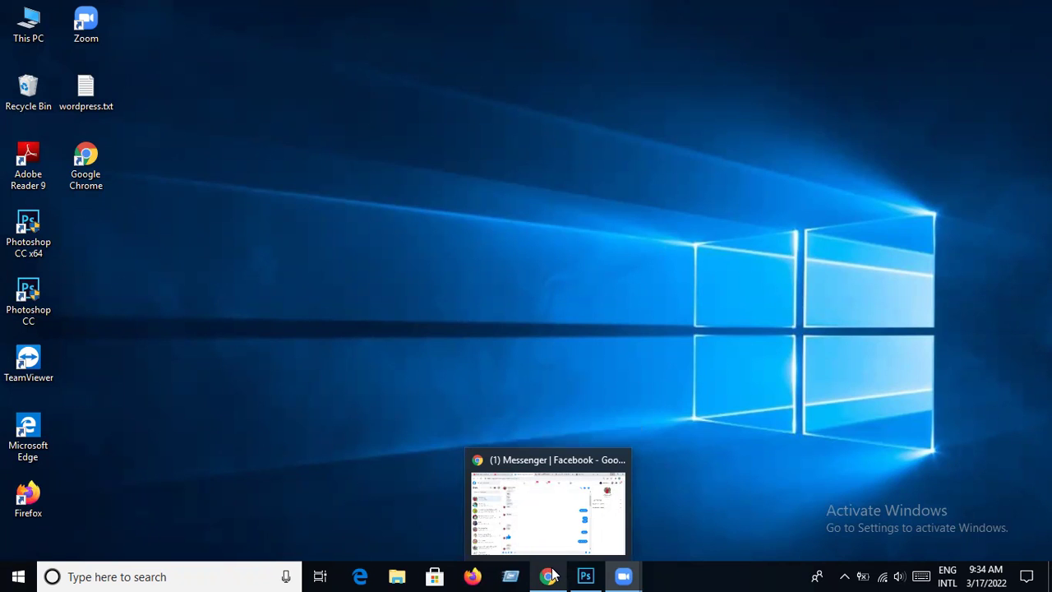
# Switch Chrome from the Messenger chat to a Google new tab, then minimize the browser.
pyautogui.click(550, 575)
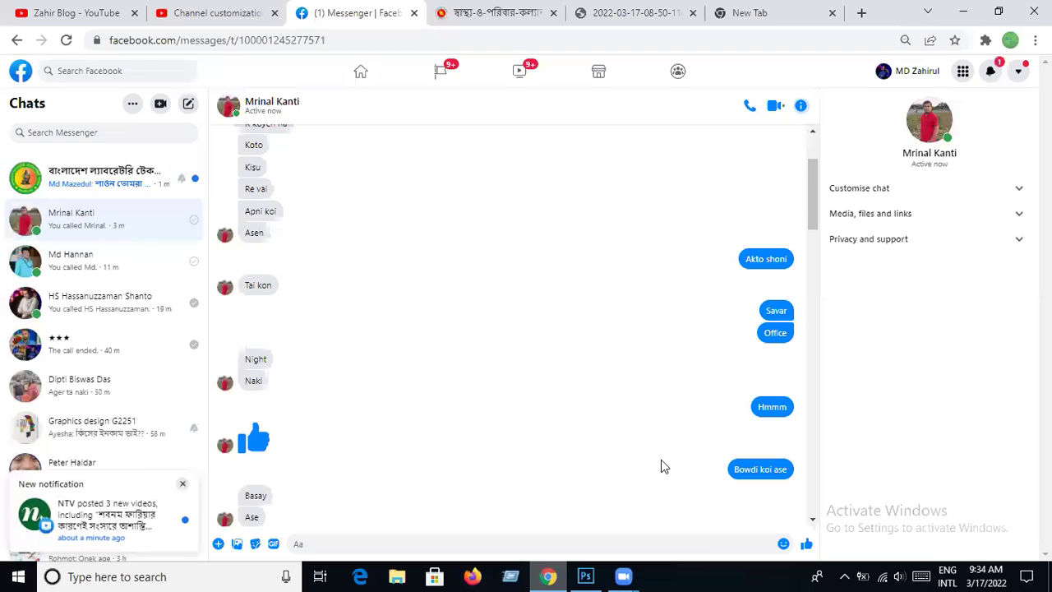
pyautogui.click(773, 13)
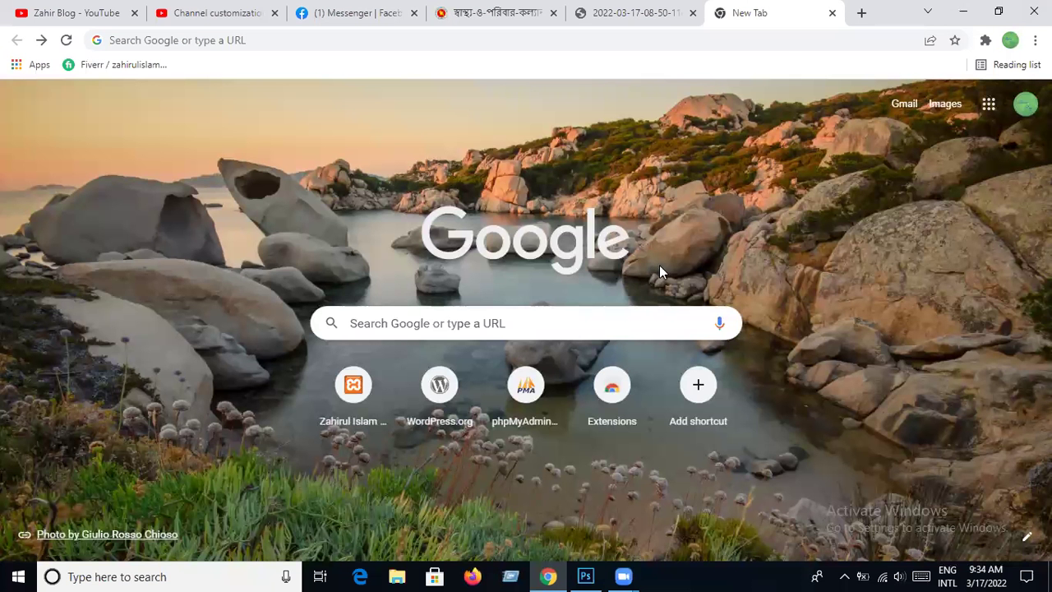
pyautogui.click(432, 332)
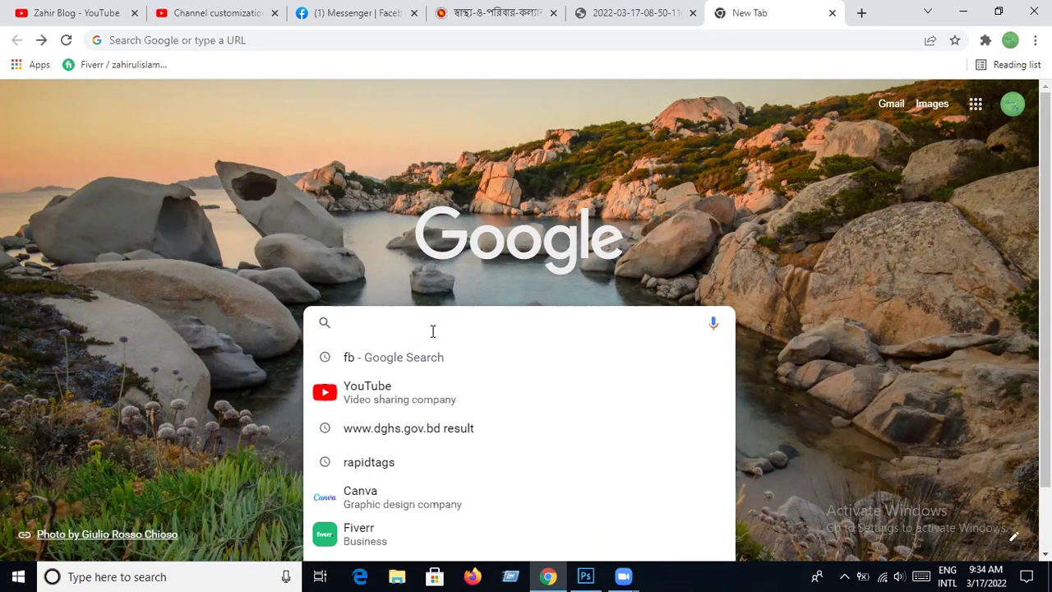
pyautogui.click(963, 13)
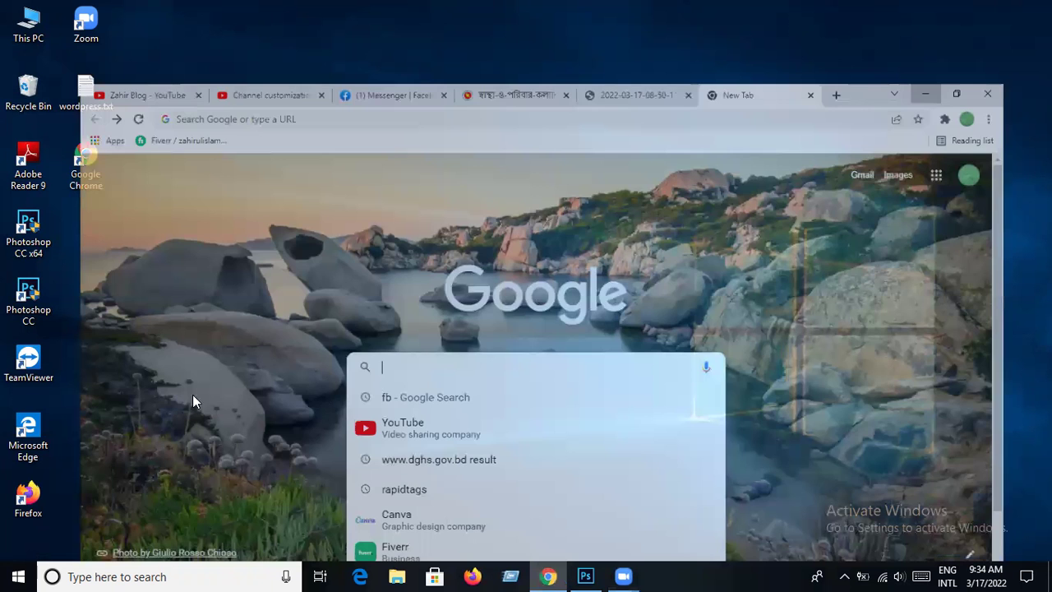
# Bring the empty Photoshop workspace forward and select the Paint Bucket Tool.
pyautogui.click(585, 576)
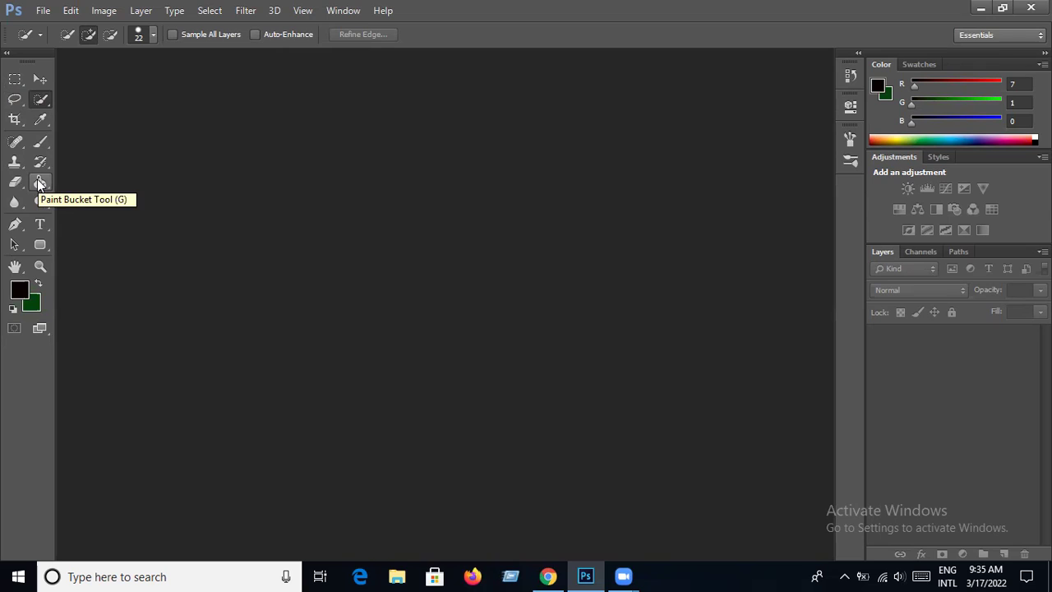
pyautogui.click(39, 183)
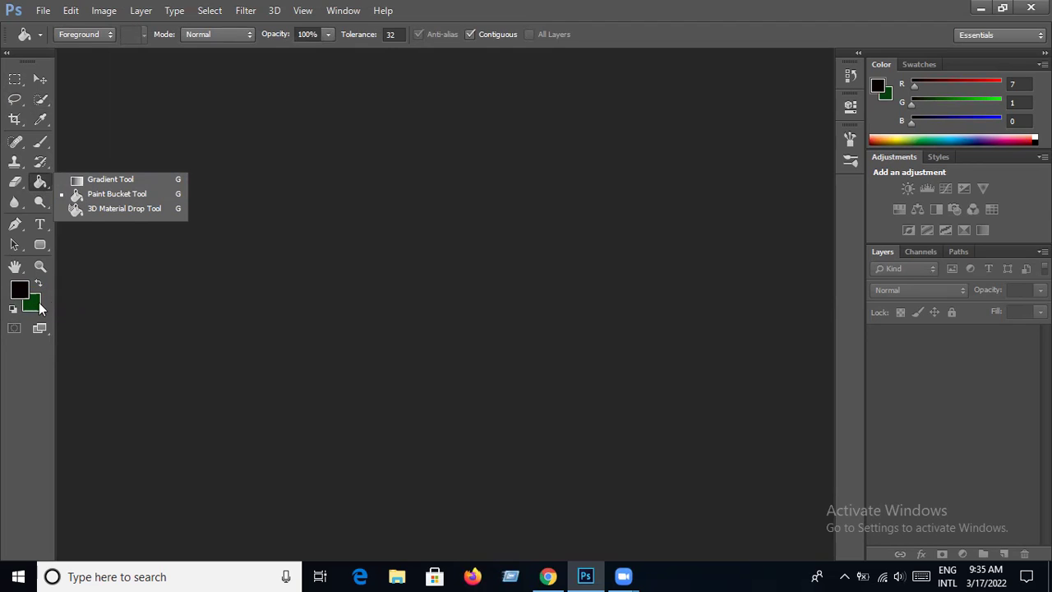
pyautogui.click(178, 266)
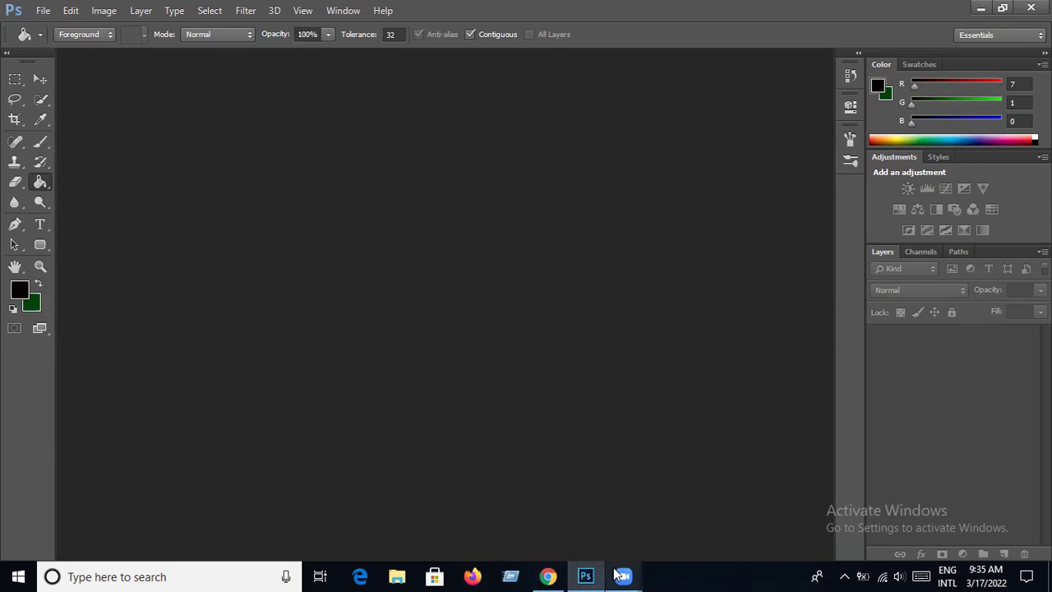
# Search Google Images for 'imuji', view the plain yellow smiley, then minimize Chrome.
pyautogui.click(547, 575)
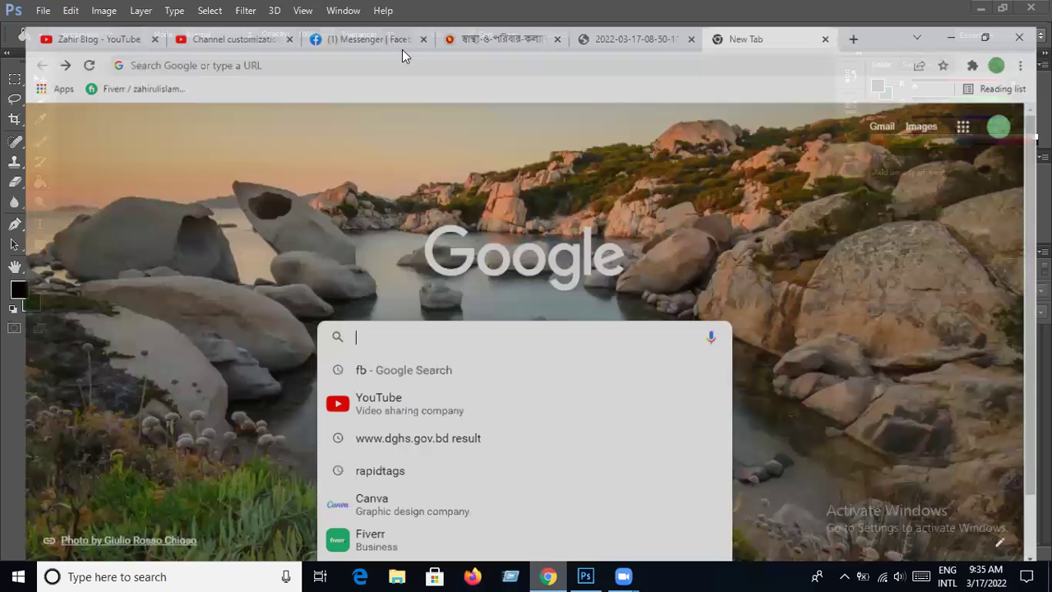
pyautogui.click(445, 325)
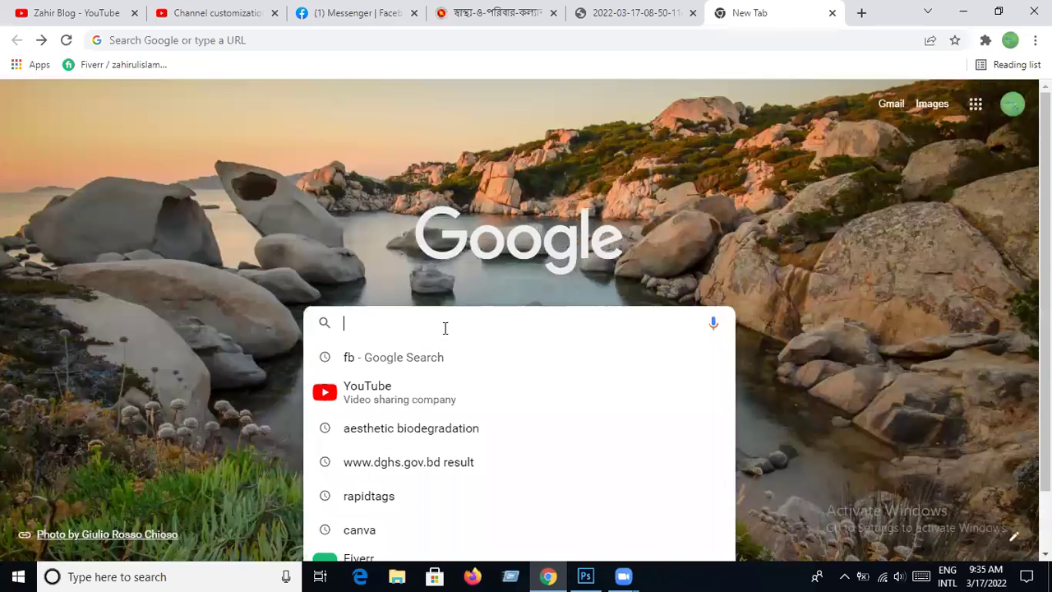
pyautogui.write('imuji')
pyautogui.press('Return')
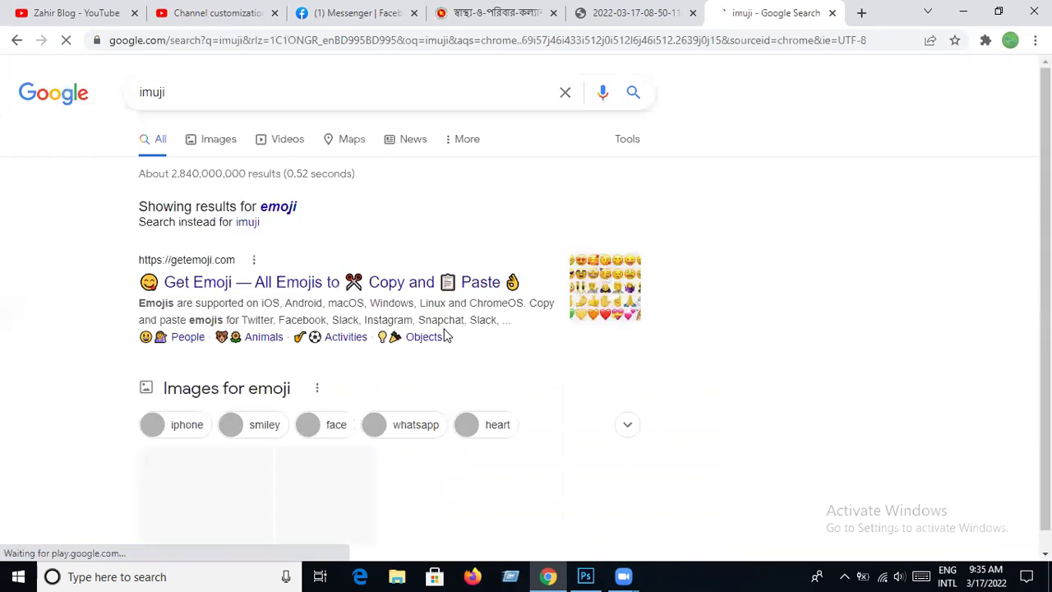
pyautogui.click(212, 140)
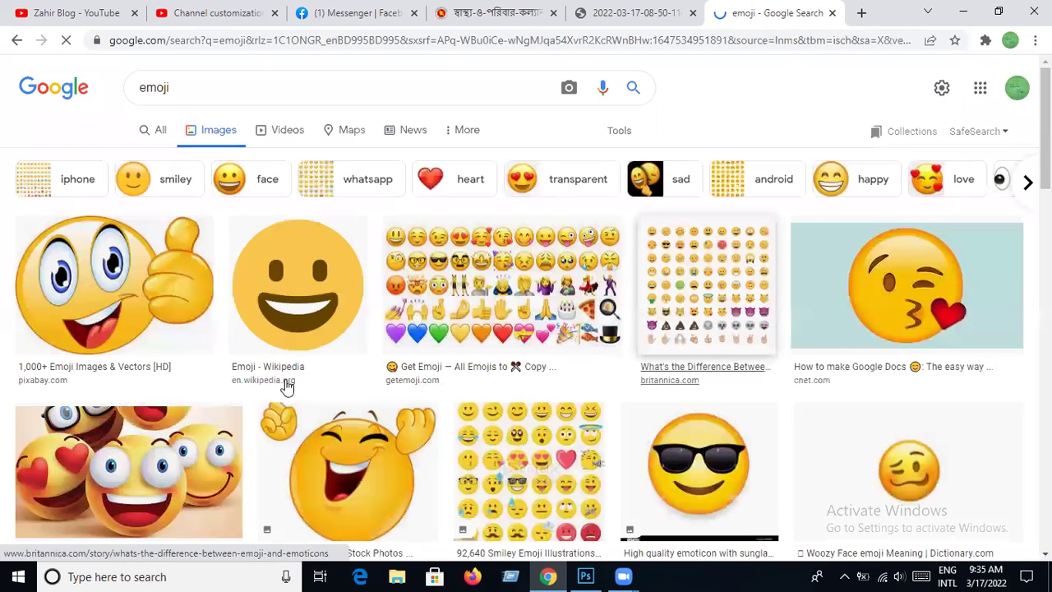
pyautogui.click(324, 315)
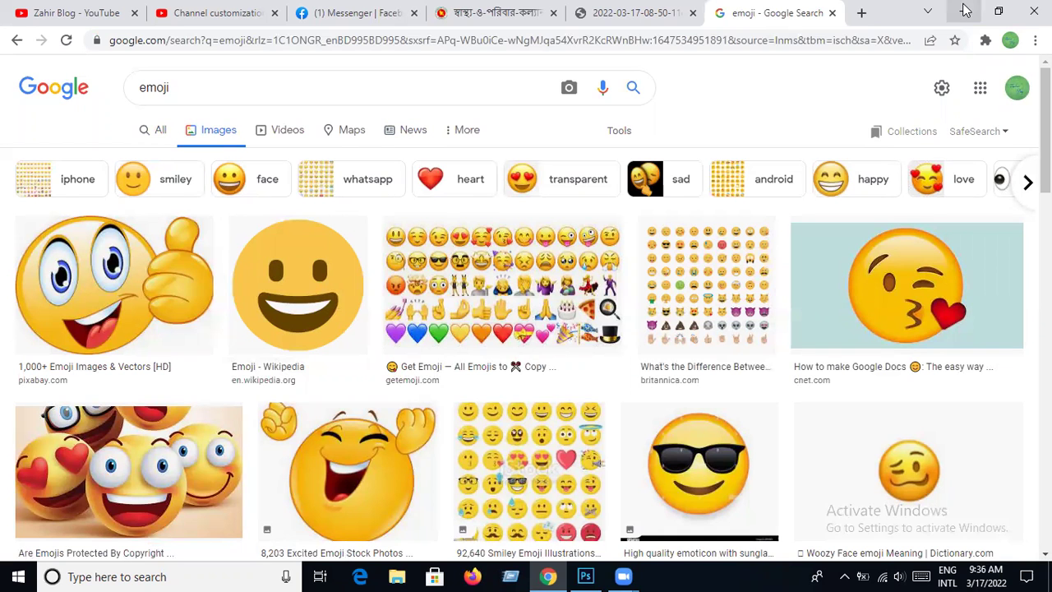
pyautogui.click(961, 10)
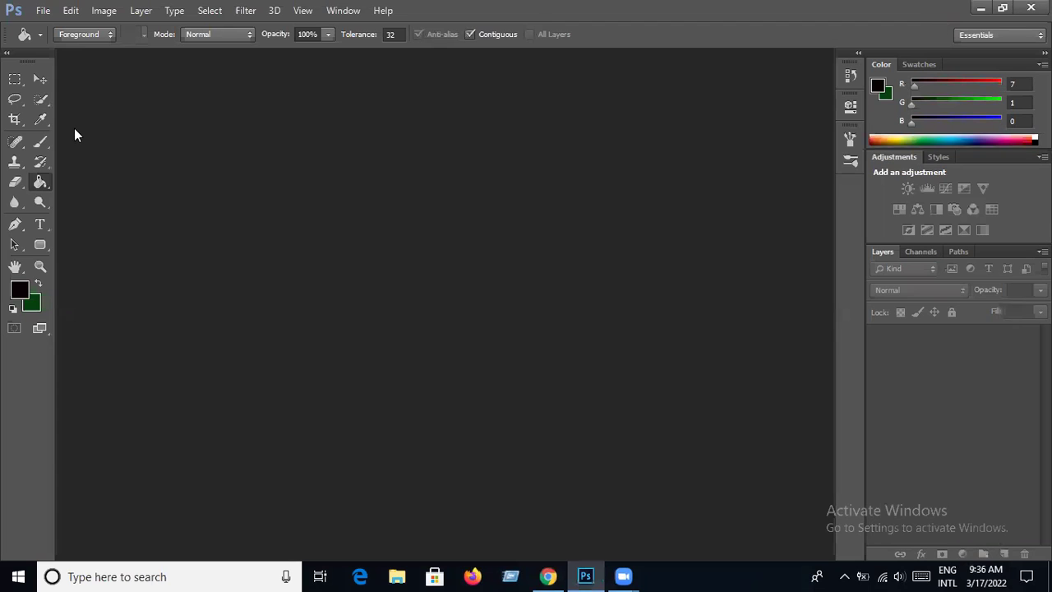
# Start a new document and name it '1st class'.
pyautogui.click(42, 11)
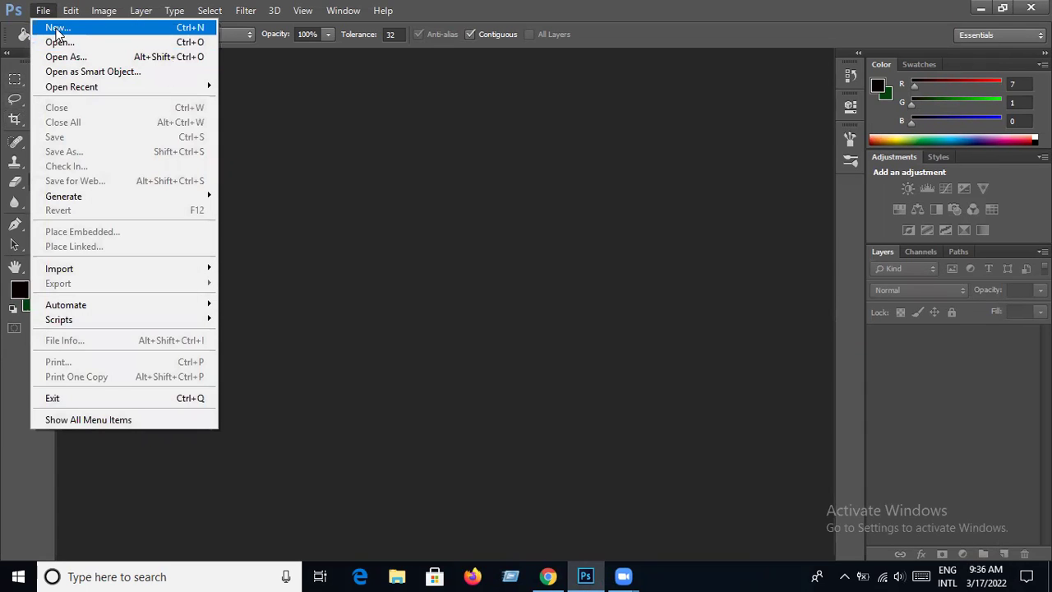
pyautogui.click(57, 29)
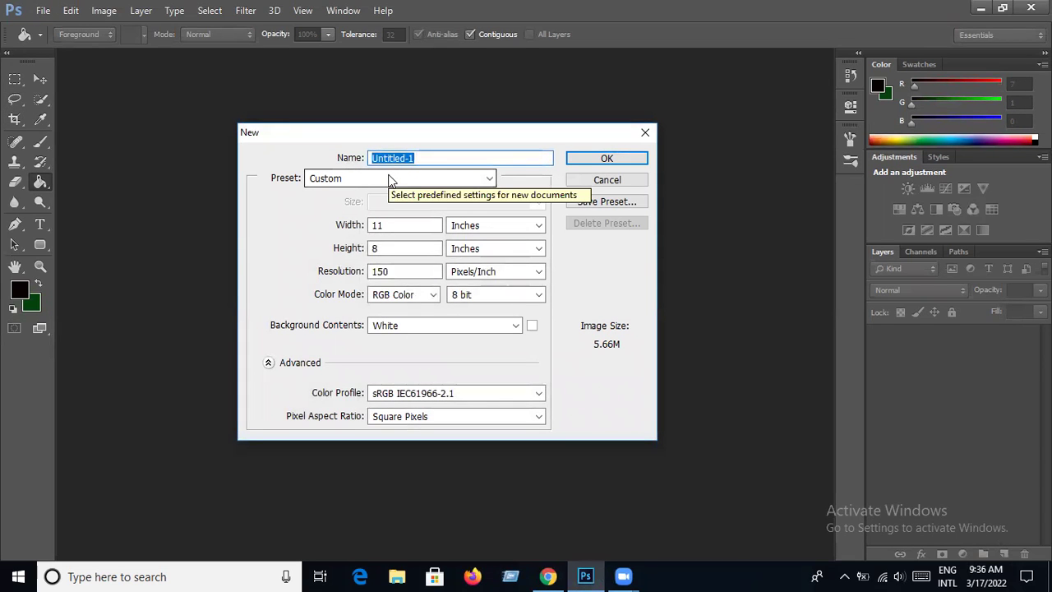
pyautogui.click(418, 157)
pyautogui.press('BackSpace')
pyautogui.press('BackSpace')
pyautogui.press('BackSpace')
pyautogui.press('BackSpace')
pyautogui.press('BackSpace')
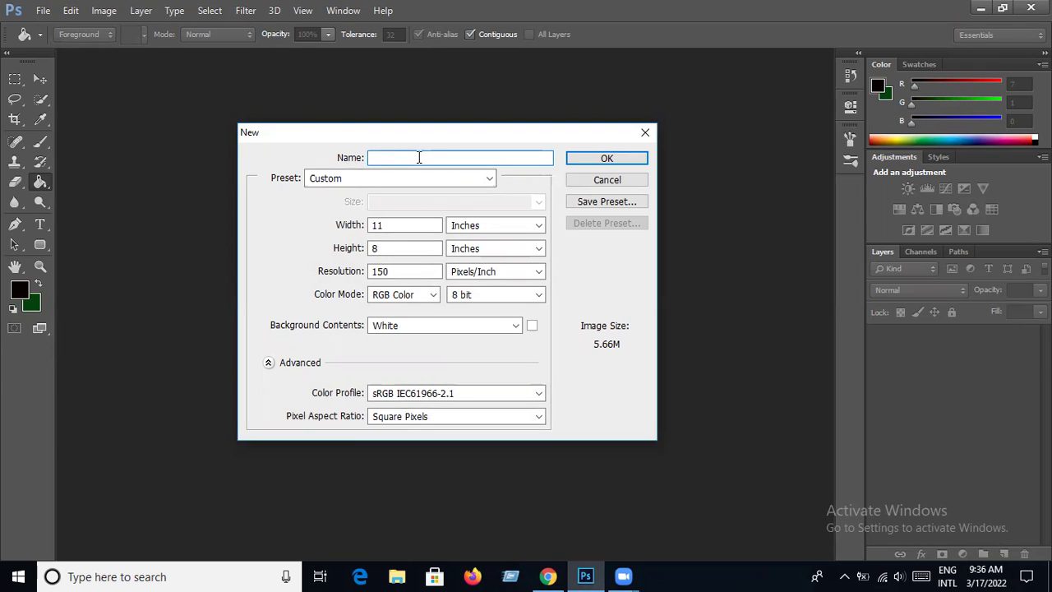
pyautogui.write('t classt ')
pyautogui.write('class')
# Keep the Custom preset at 11 × 8 inches, 150 ppi, RGB Color, and create the document.
pyautogui.click(402, 183)
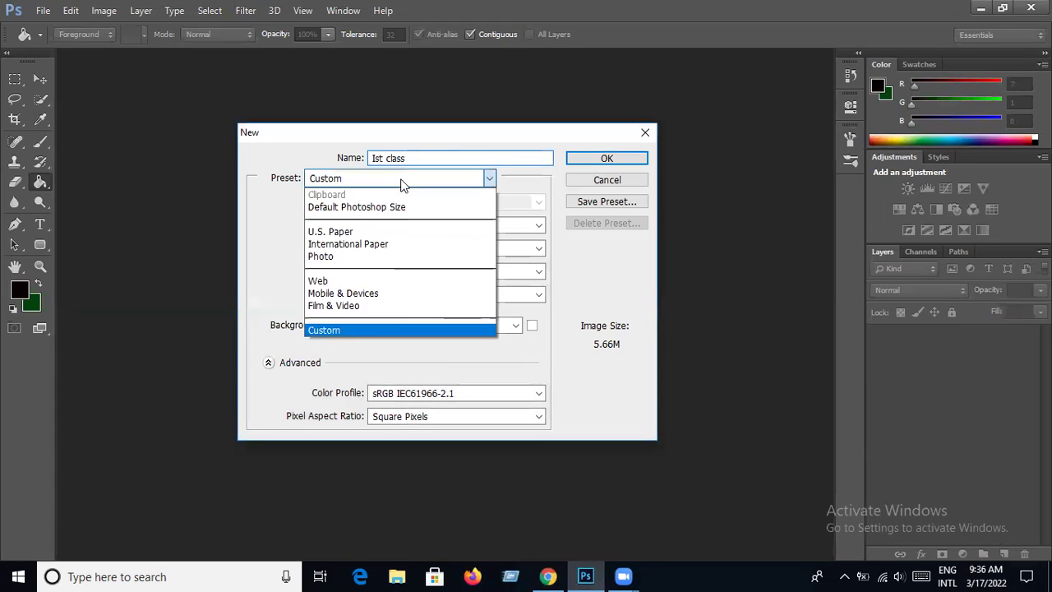
pyautogui.click(402, 184)
pyautogui.click(386, 225)
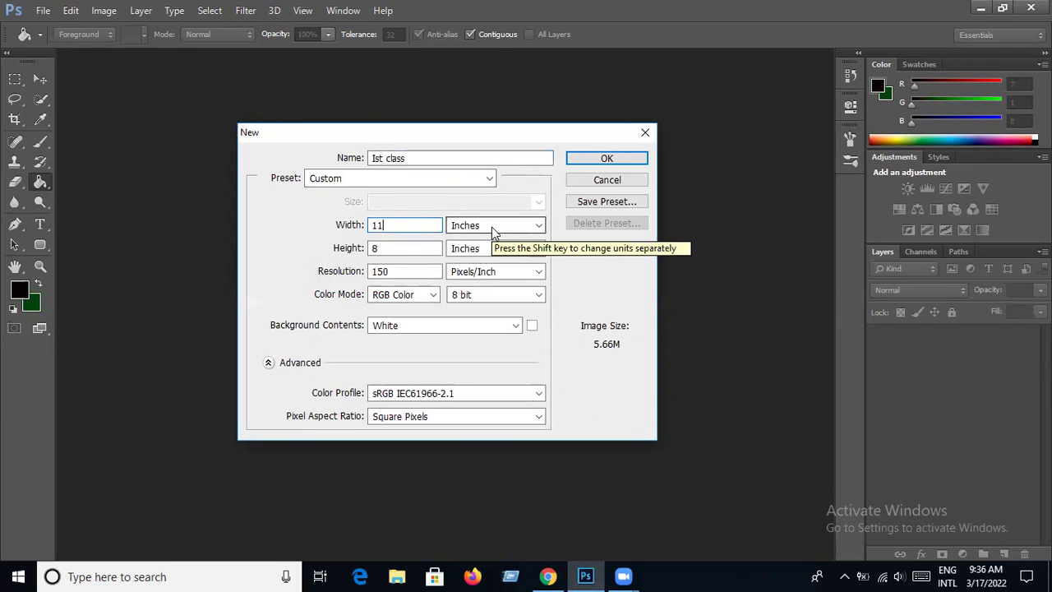
pyautogui.click(395, 248)
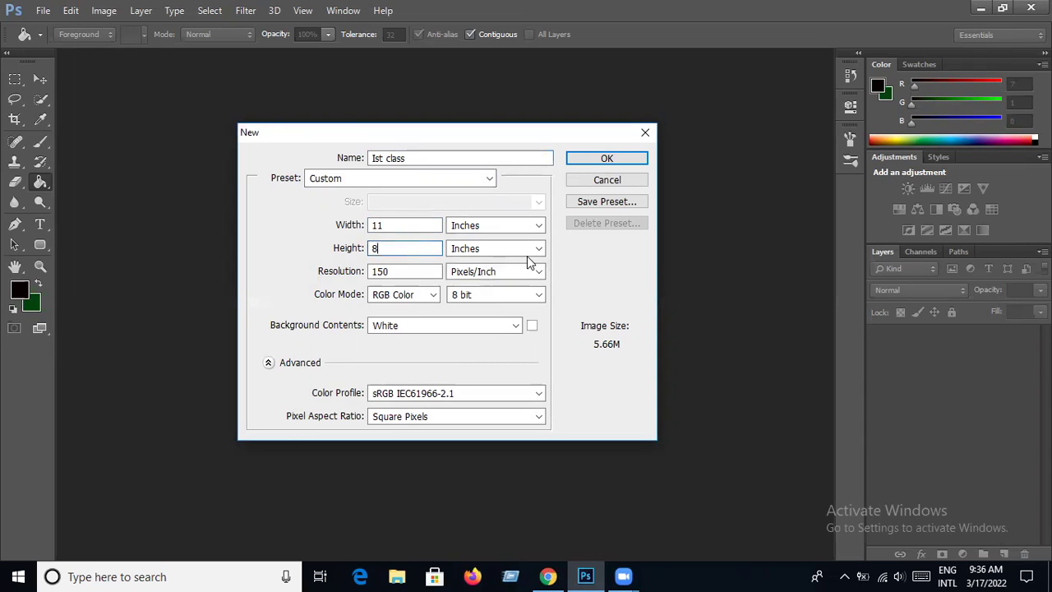
pyautogui.click(393, 272)
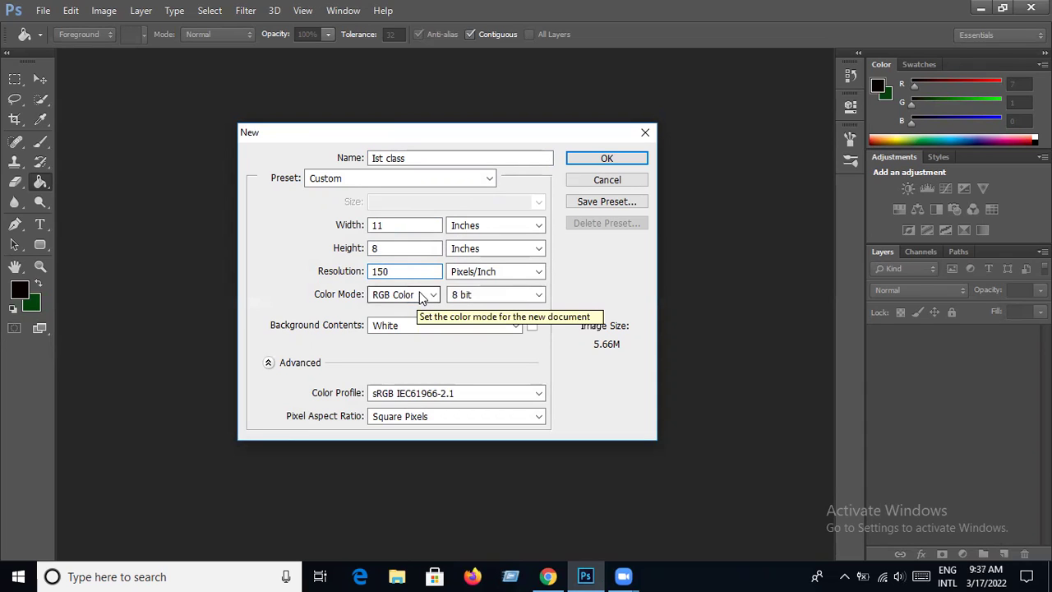
pyautogui.click(410, 298)
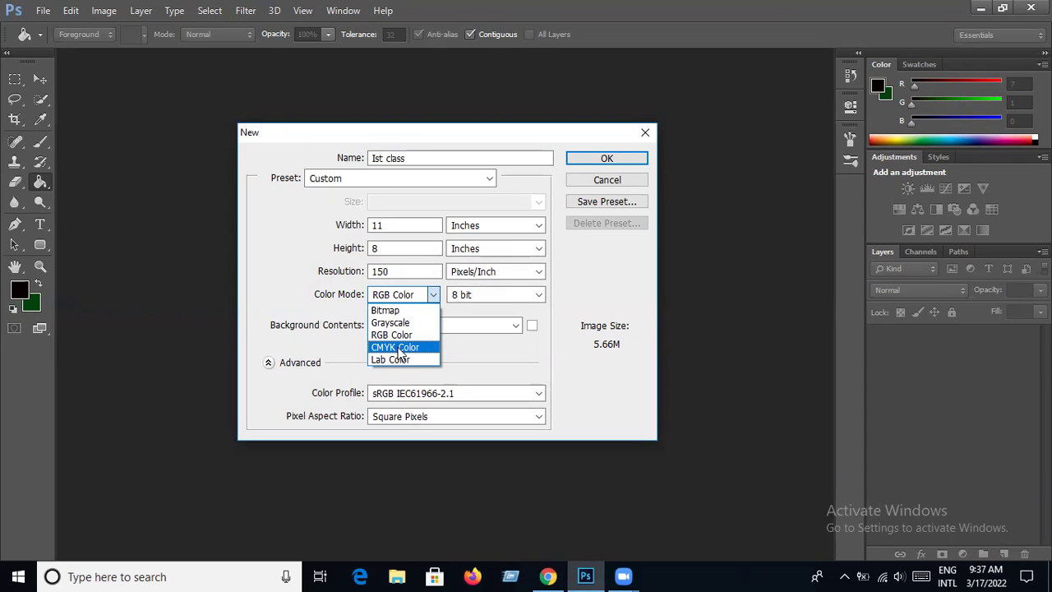
pyautogui.click(431, 298)
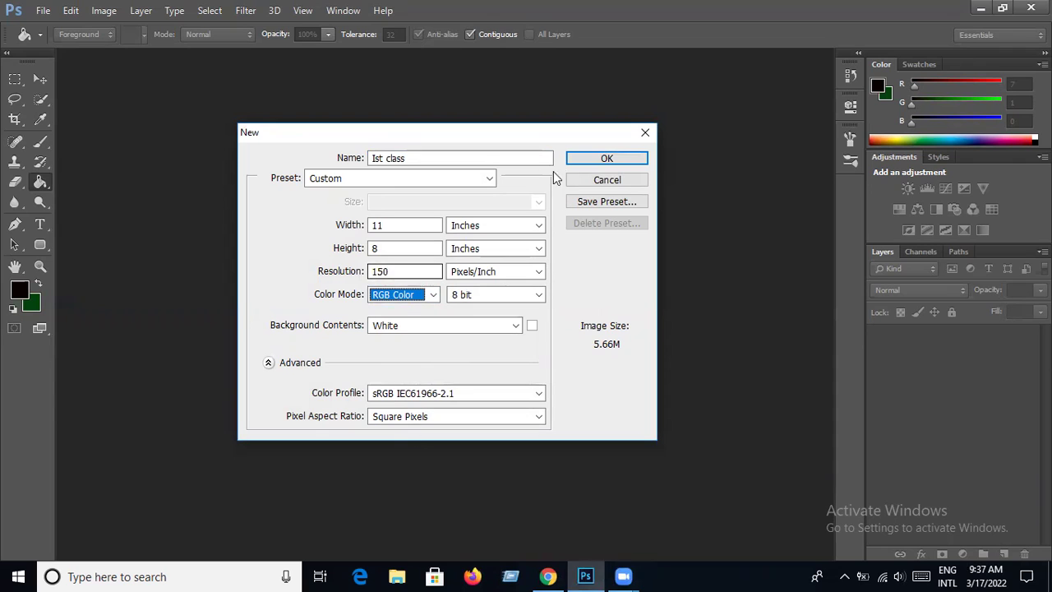
pyautogui.click(606, 157)
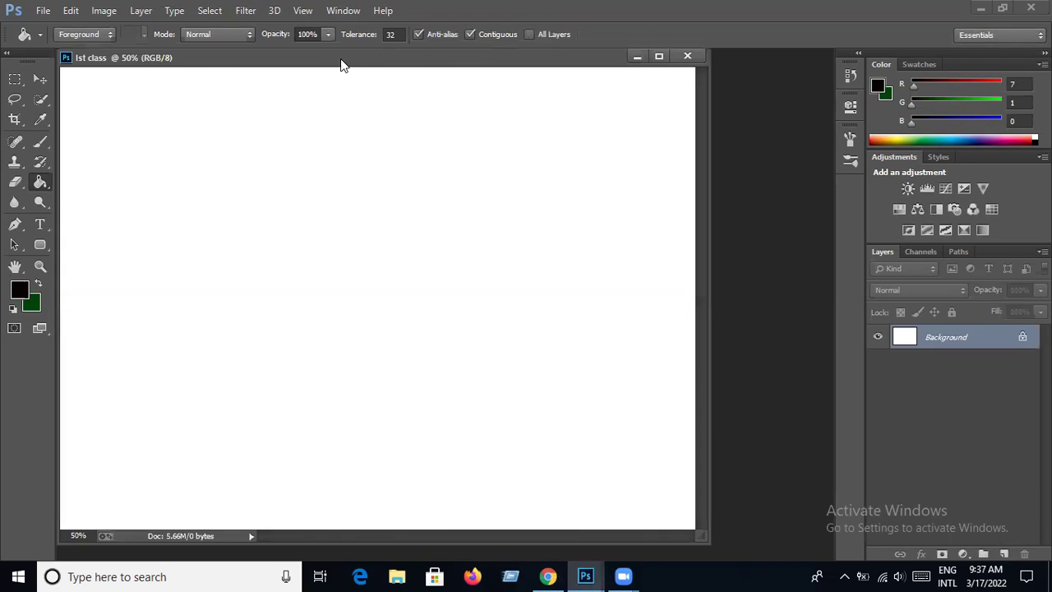
# Nudge the document window right and bring up the marquee tool's shape variants.
pyautogui.moveTo(341, 62); pyautogui.dragTo(426, 73)
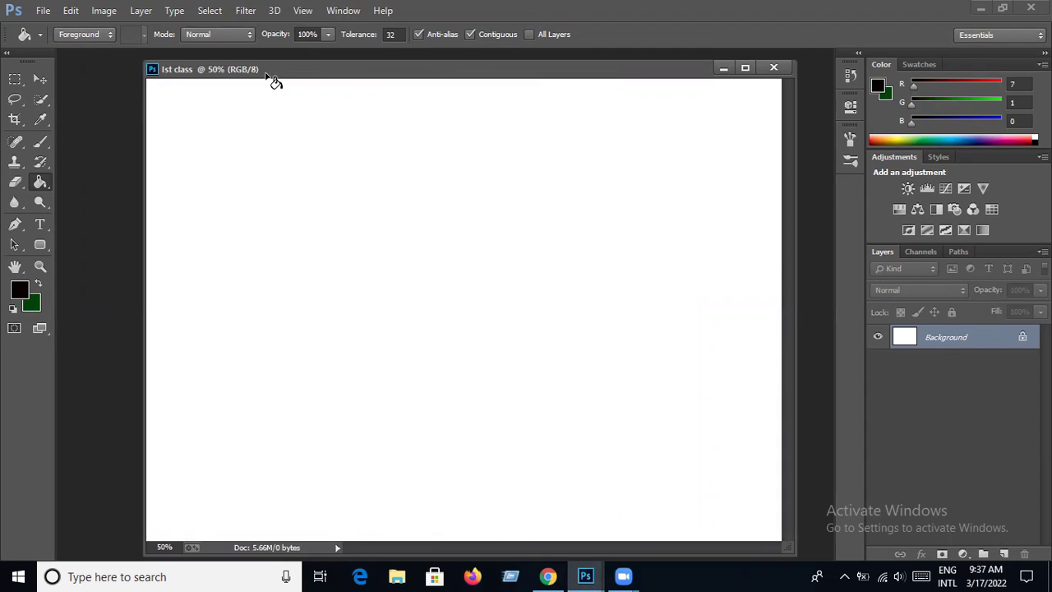
pyautogui.press('m')
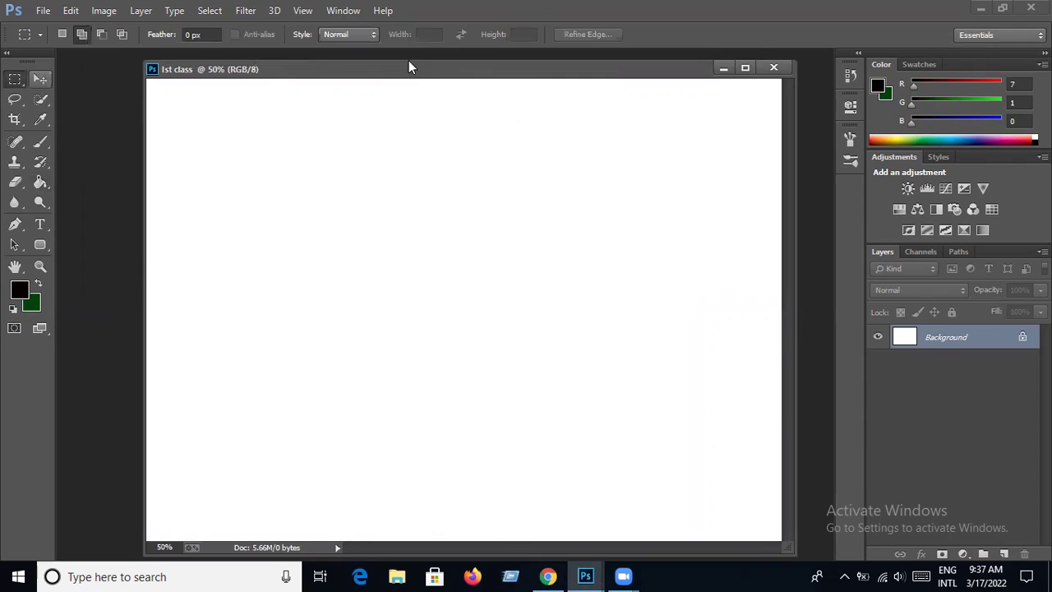
pyautogui.click(41, 82)
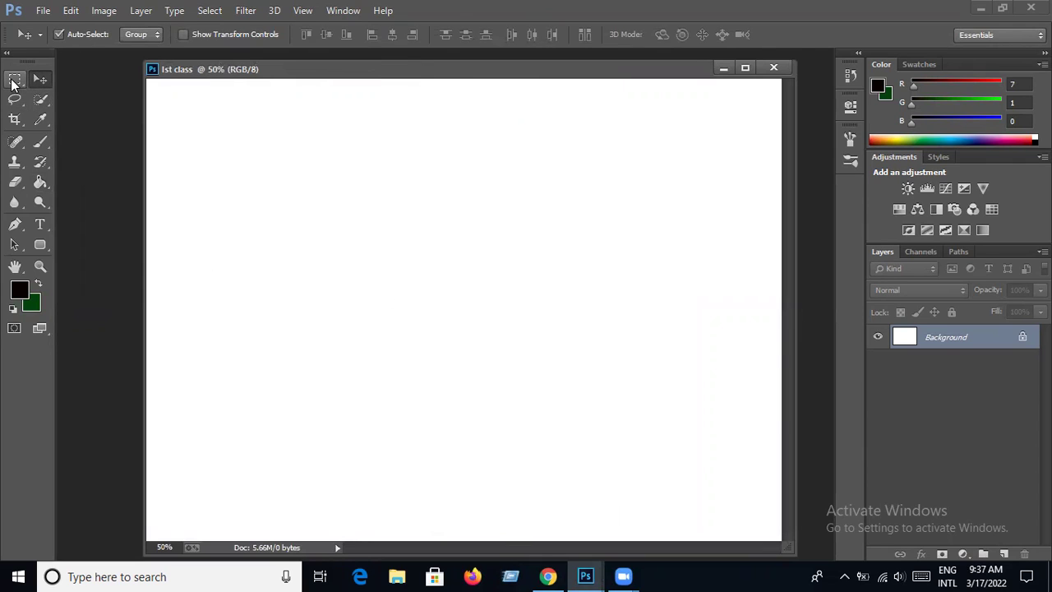
pyautogui.click(13, 80)
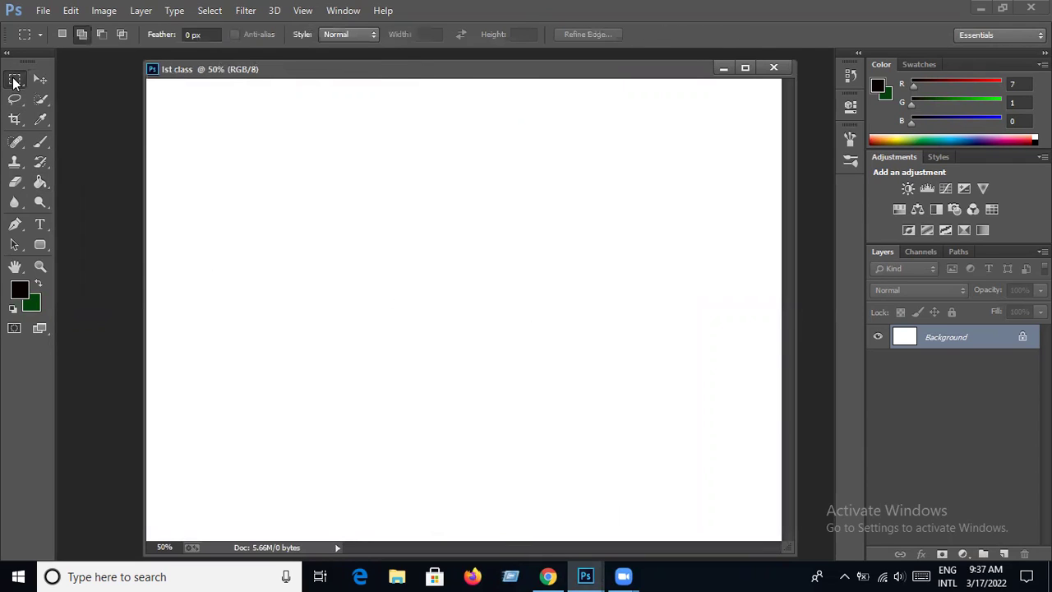
pyautogui.click(13, 79)
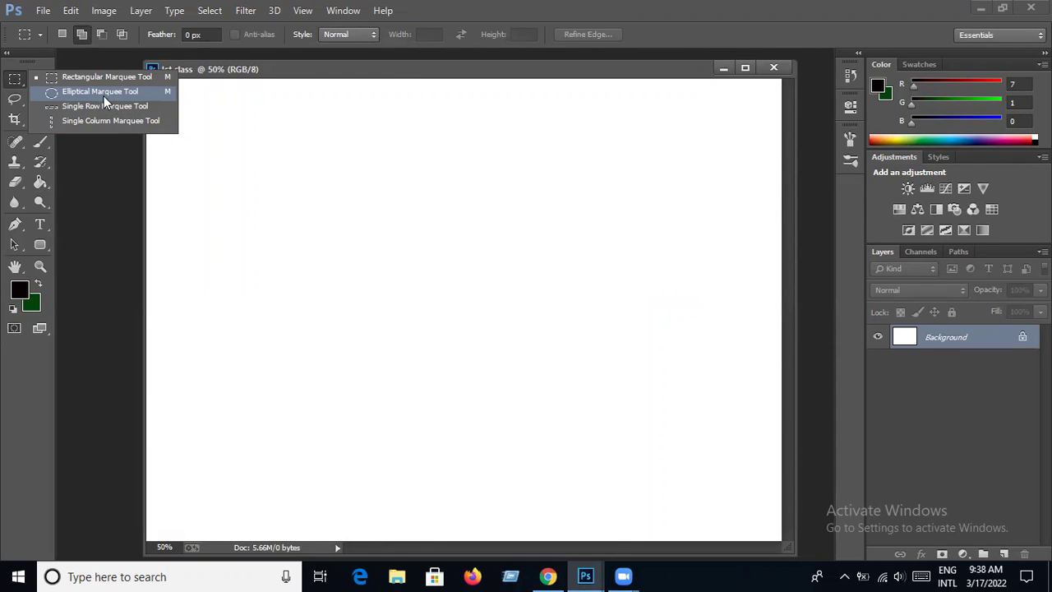
pyautogui.click(104, 95)
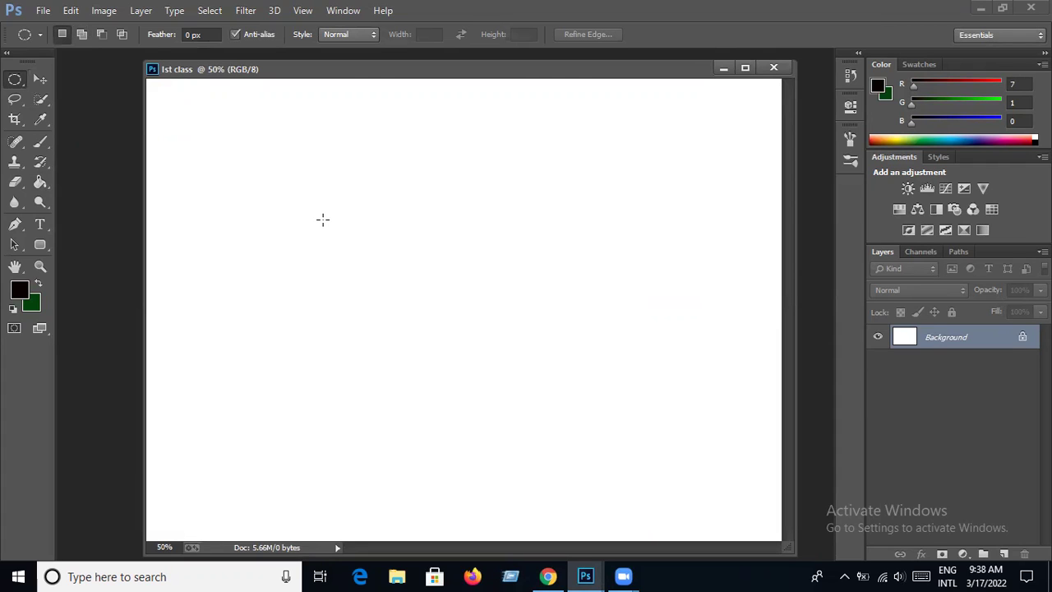
pyautogui.moveTo(322, 219); pyautogui.dragTo(438, 353)
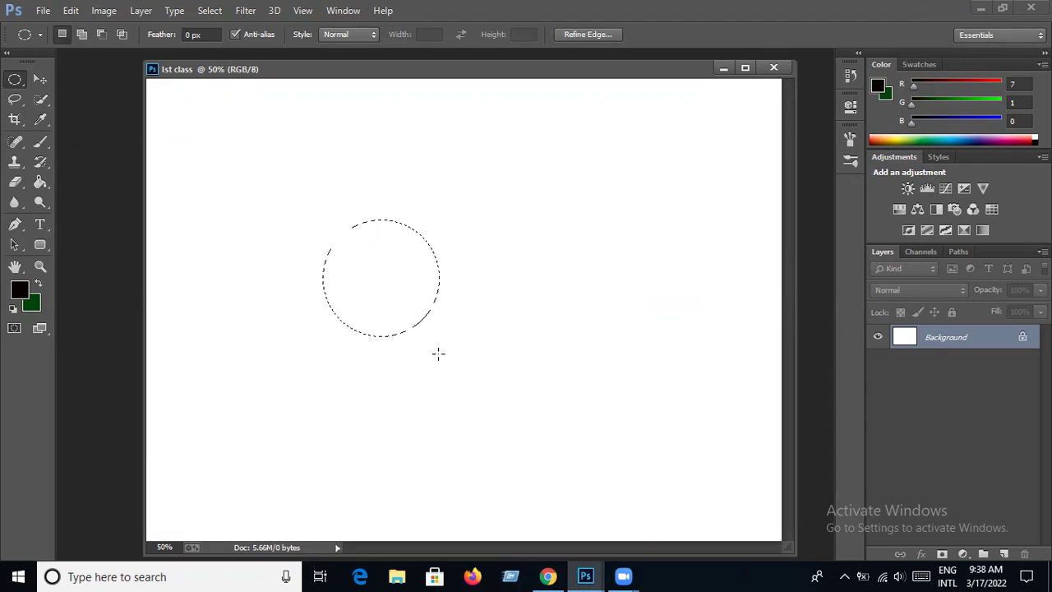
pyautogui.doubleClick(187, 35)
pyautogui.hotkey('ctrl', 'd')
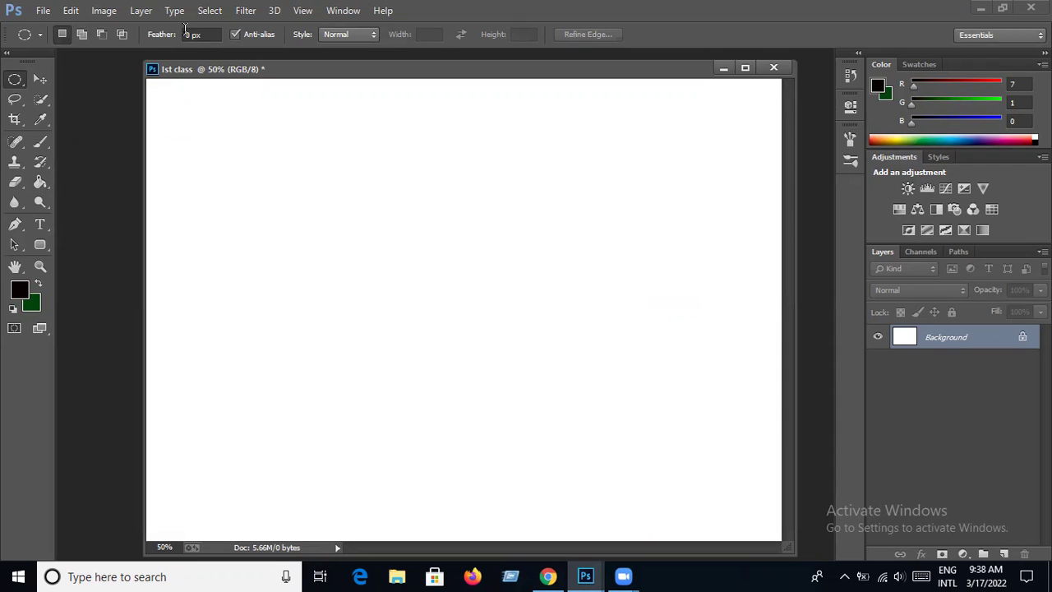
pyautogui.rightClick(15, 79)
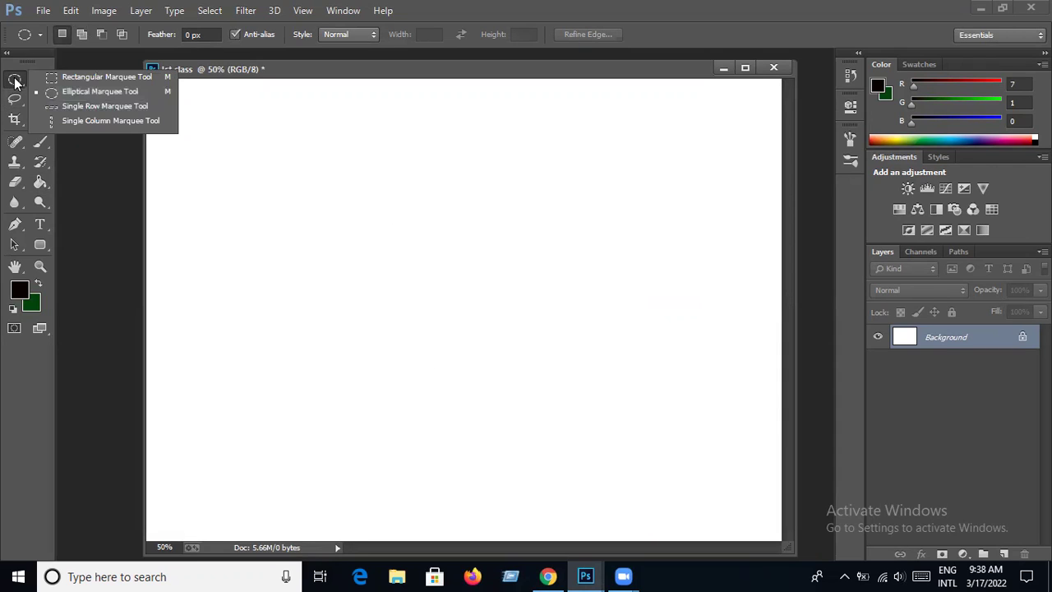
pyautogui.click(82, 91)
pyautogui.moveTo(304, 194)
pyautogui.mouseDown()
pyautogui.moveTo(469, 334)
pyautogui.moveTo(493, 281)
pyautogui.moveTo(500, 296)
pyautogui.moveTo(479, 348)
pyautogui.mouseUp()
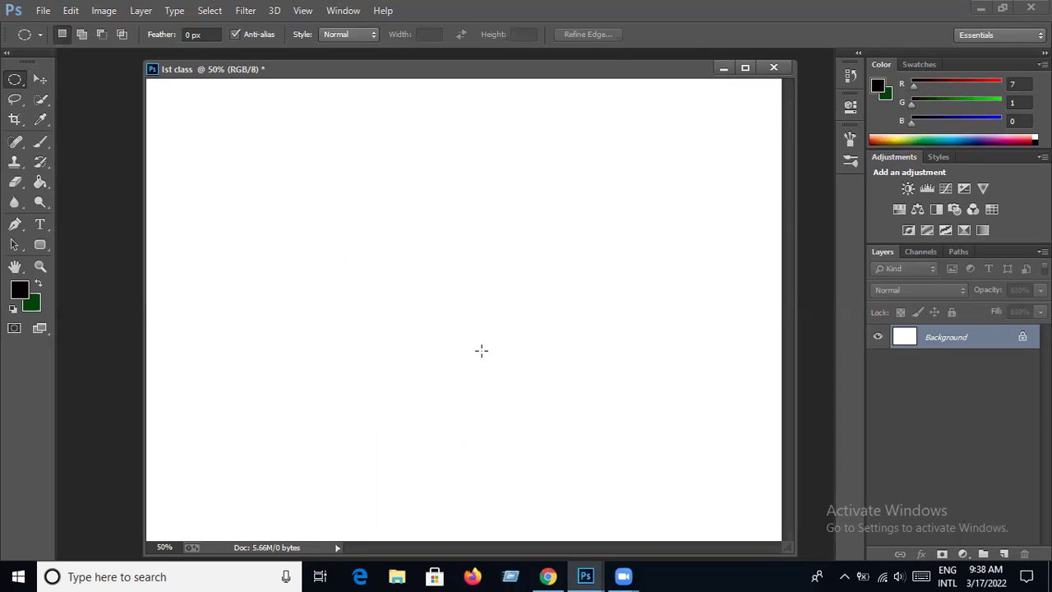
pyautogui.click(377, 303)
pyautogui.rightClick(15, 80)
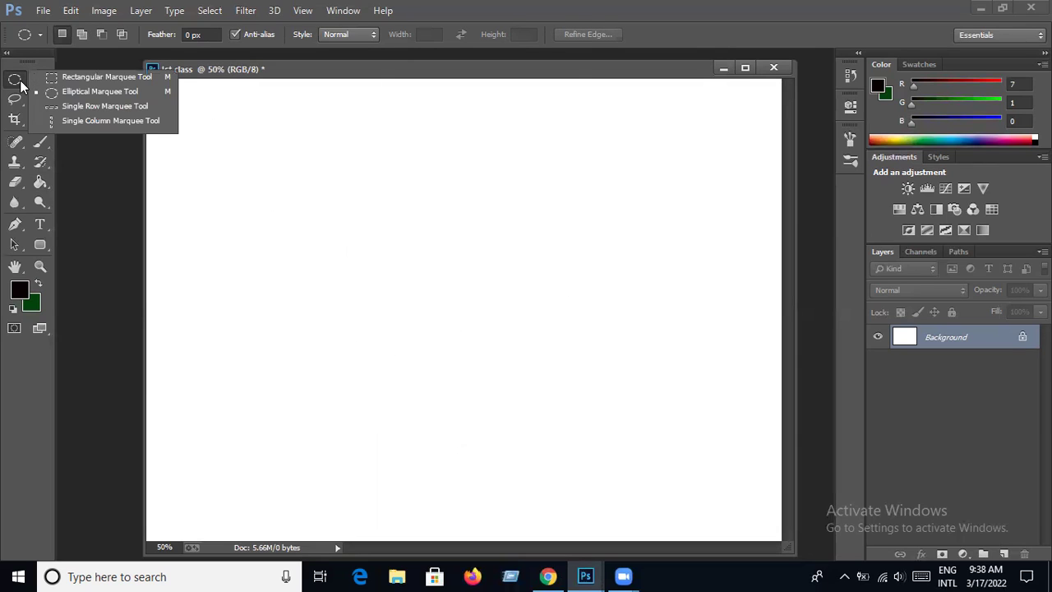
pyautogui.click(45, 93)
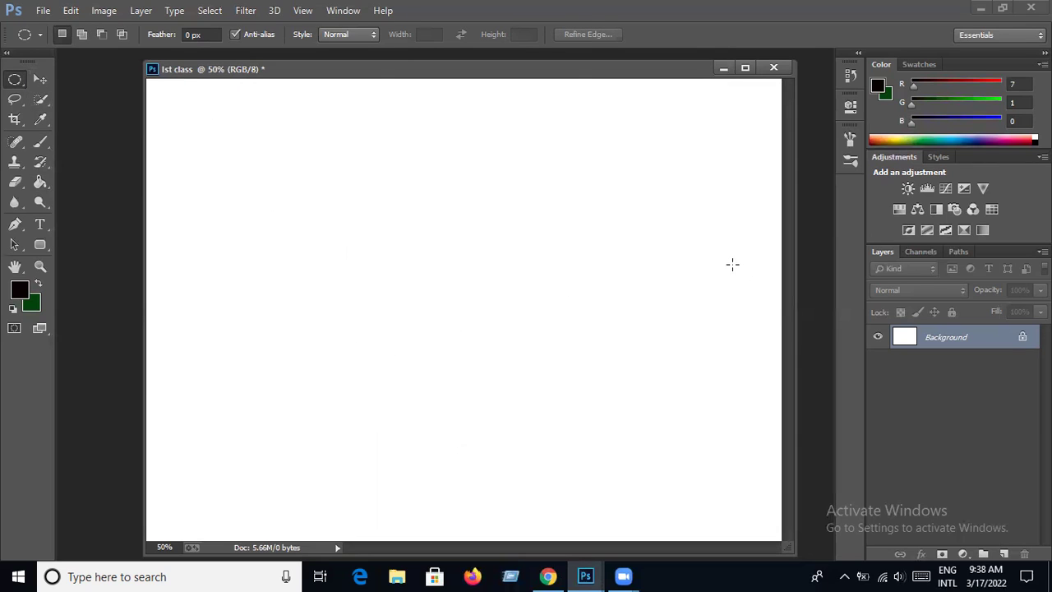
# Drag a circular selection about 424 px across in the canvas's upper-left area.
pyautogui.moveTo(296, 184); pyautogui.dragTo(384, 254)
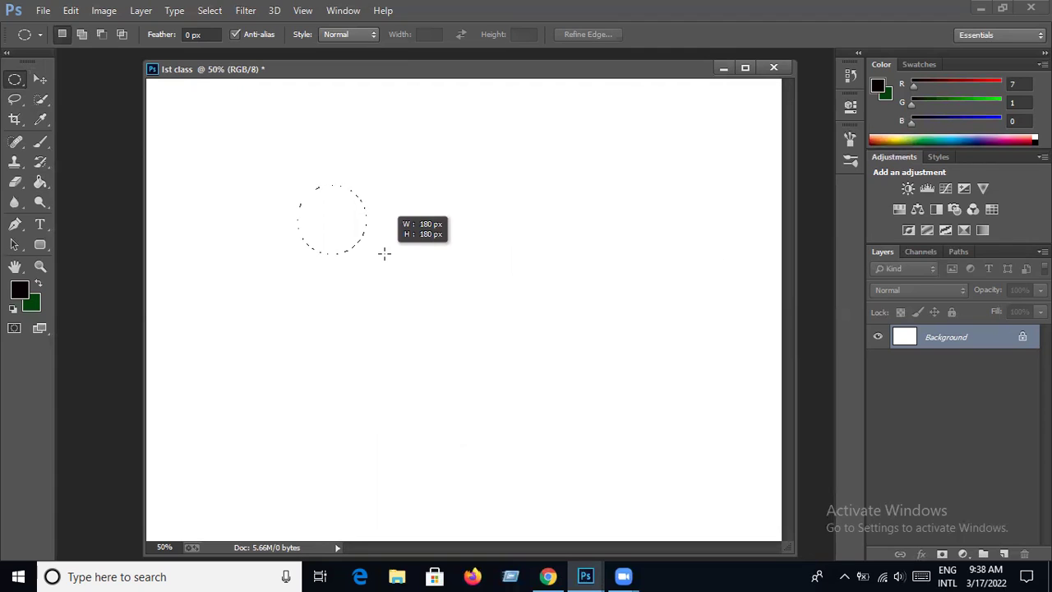
pyautogui.moveTo(384, 254); pyautogui.dragTo(475, 348)
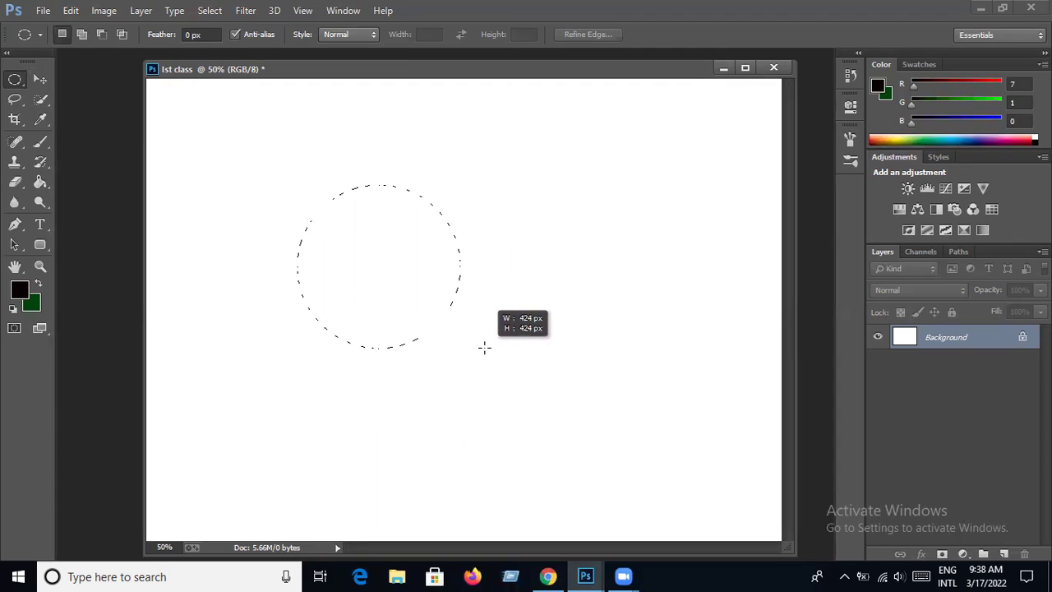
pyautogui.moveTo(475, 348); pyautogui.dragTo(484, 345)
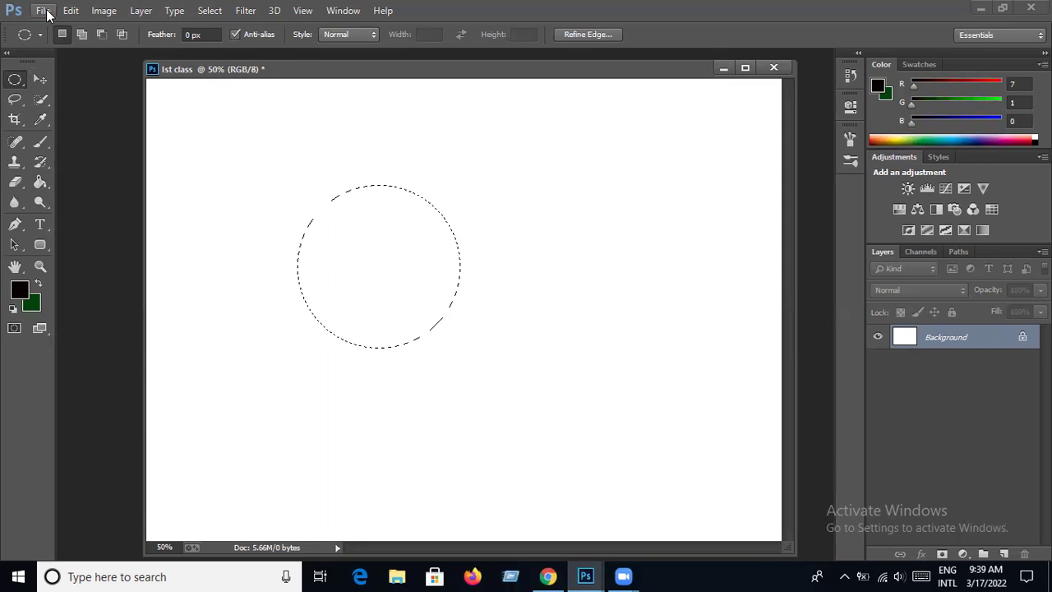
# Create an empty Layer 1 above Background using the Layers panel's new layer button.
pyautogui.click(140, 12)
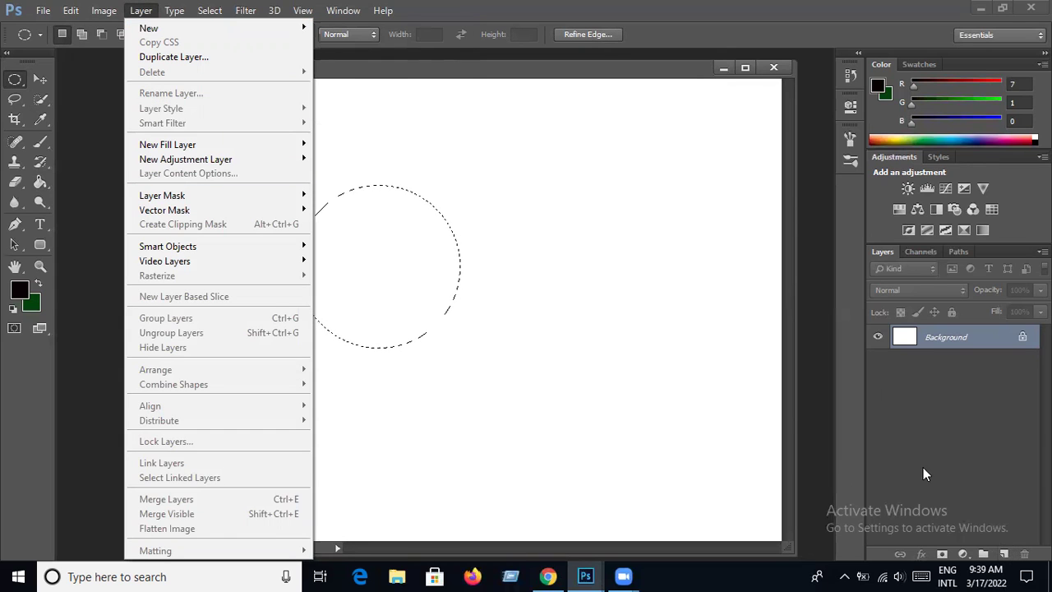
pyautogui.click(970, 448)
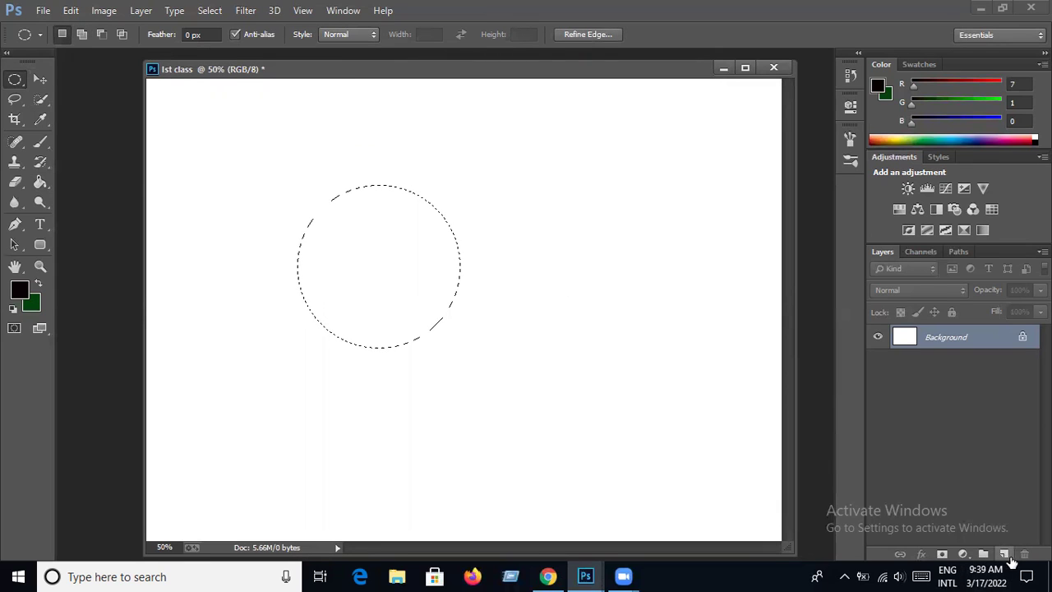
pyautogui.click(1004, 555)
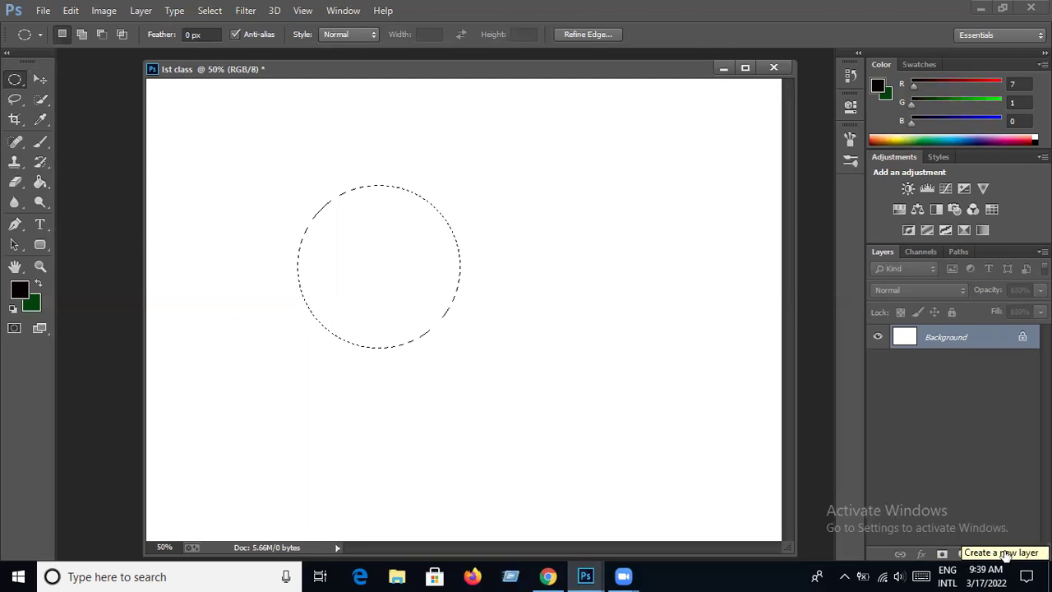
pyautogui.click(1004, 556)
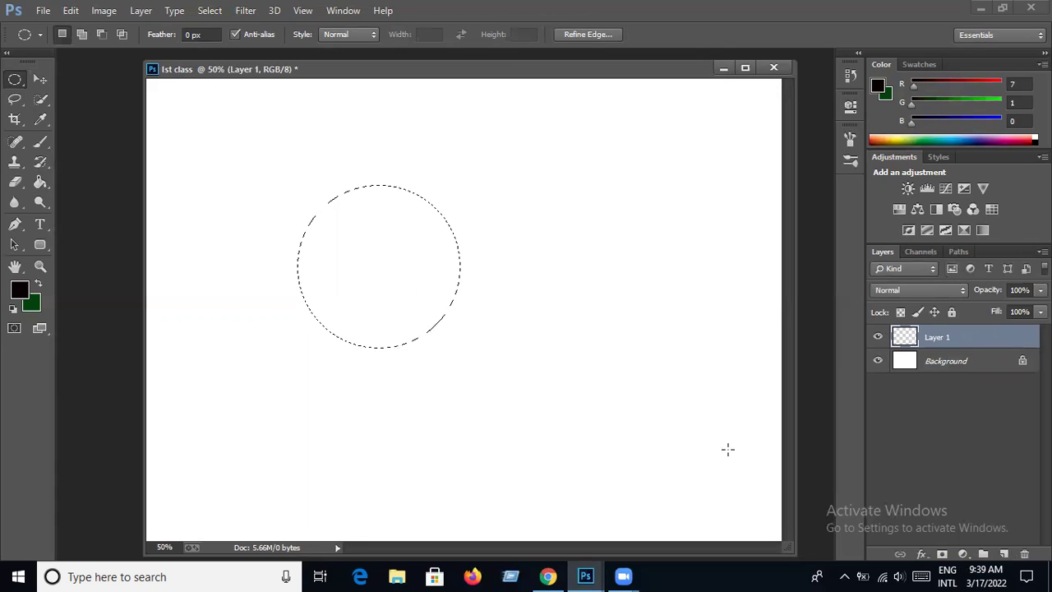
# Pick olive, then bright yellow #e0e80d, as the background colour in the Color Picker.
pyautogui.click(33, 305)
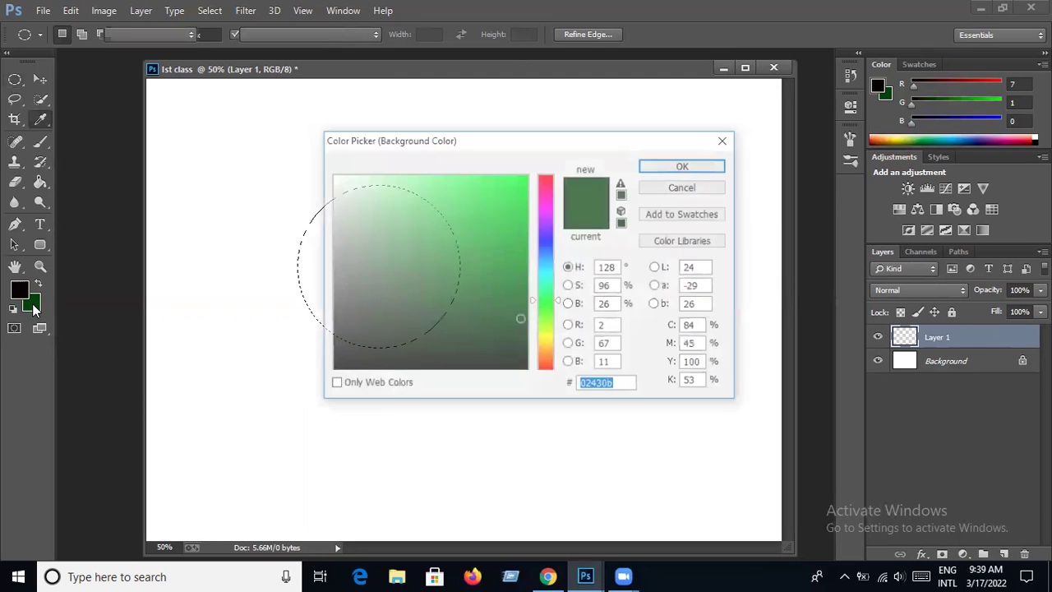
pyautogui.click(548, 336)
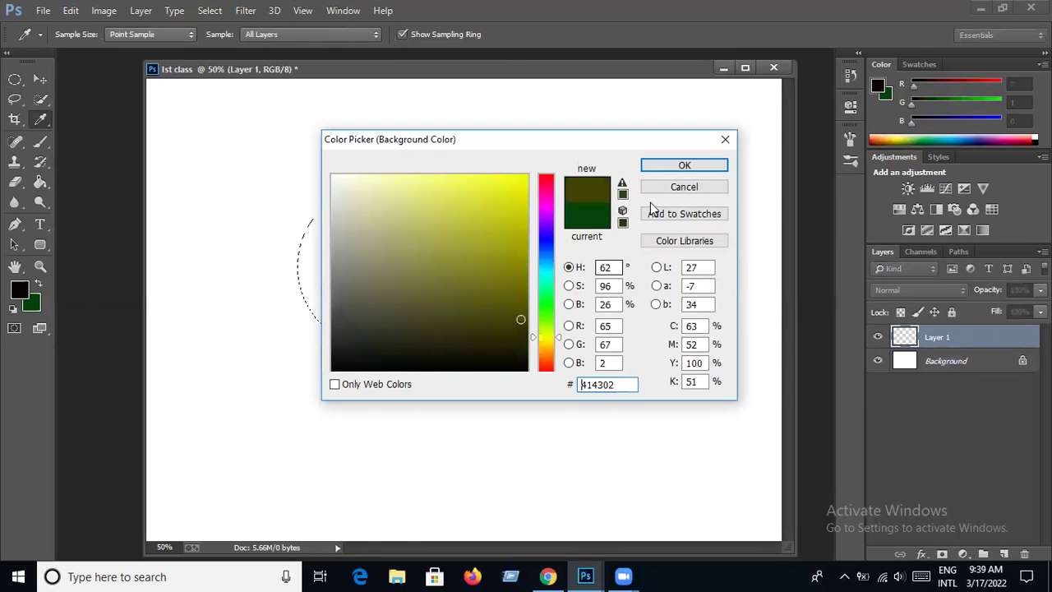
pyautogui.click(683, 166)
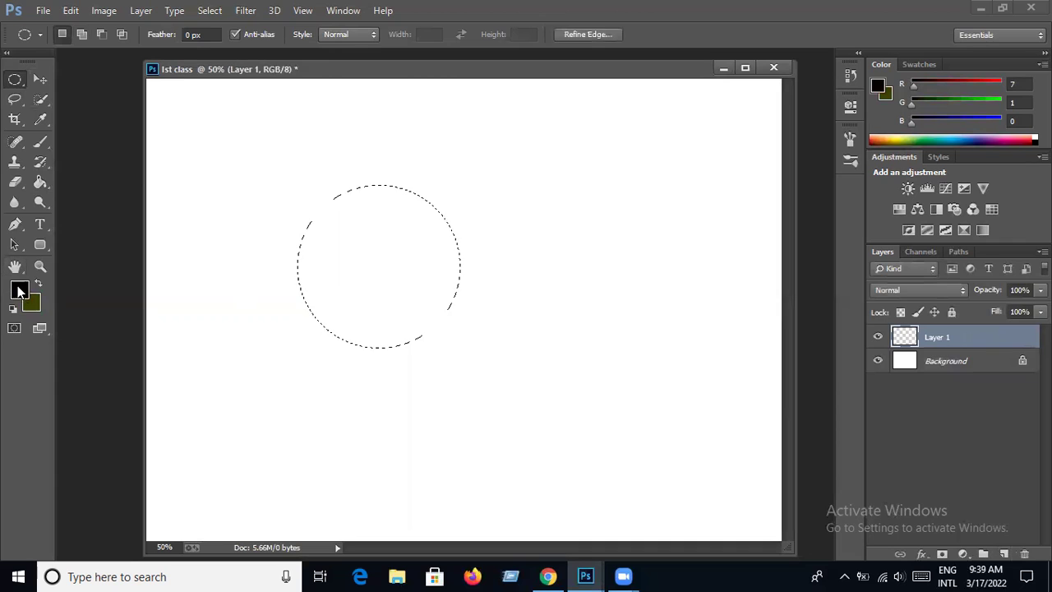
pyautogui.click(33, 303)
pyautogui.click(516, 191)
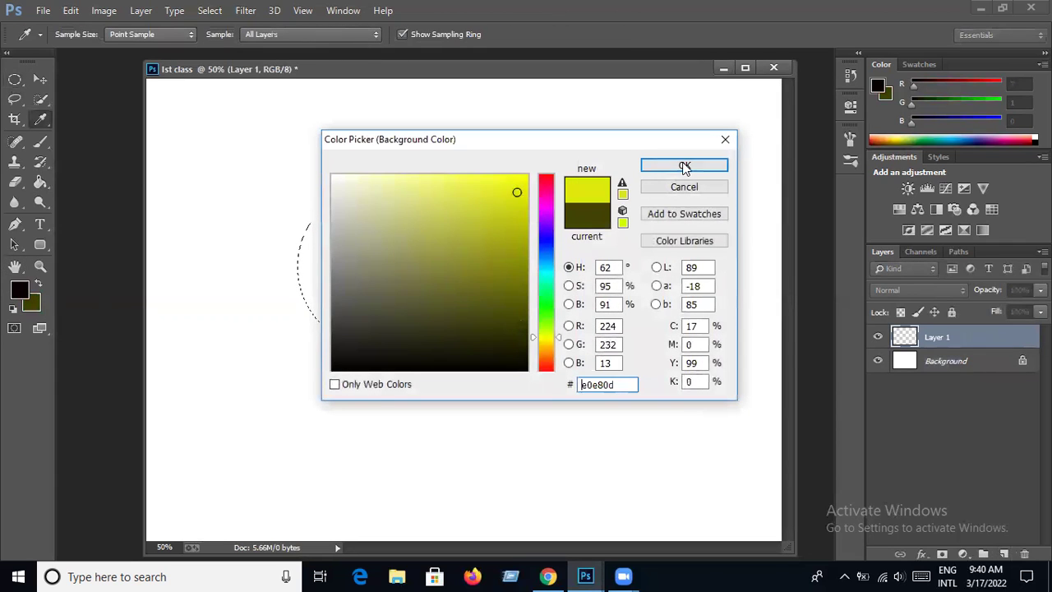
pyautogui.click(683, 165)
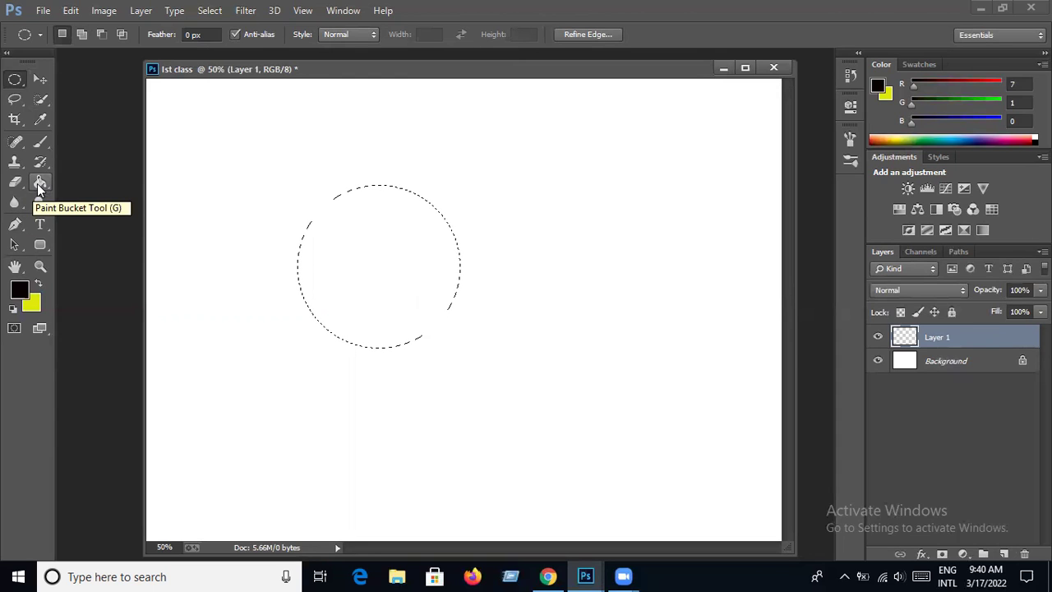
# Fill the circular selection with black using the Paint Bucket Tool.
pyautogui.click(37, 183)
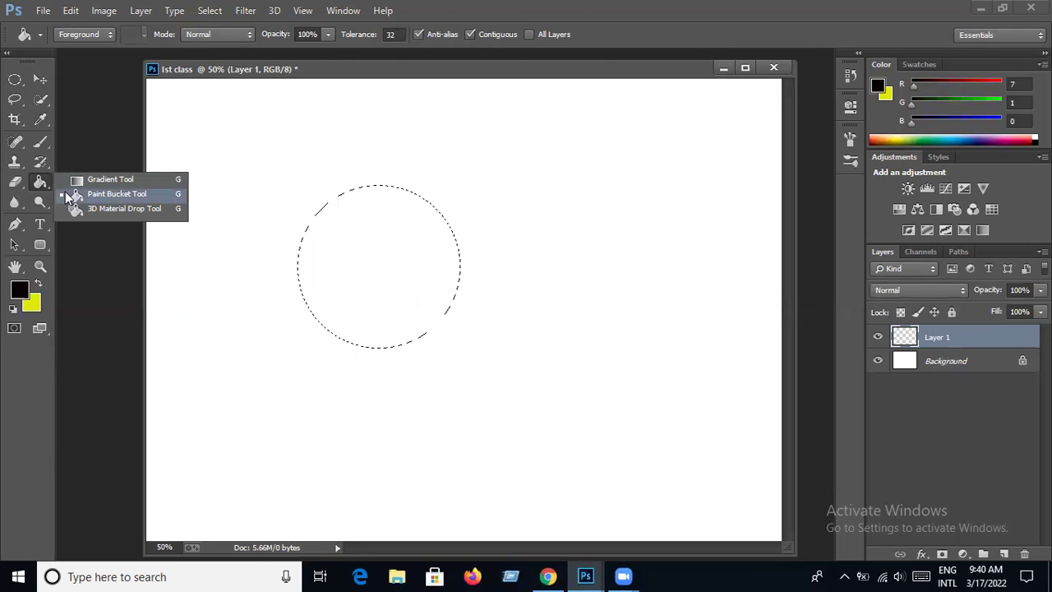
pyautogui.click(74, 194)
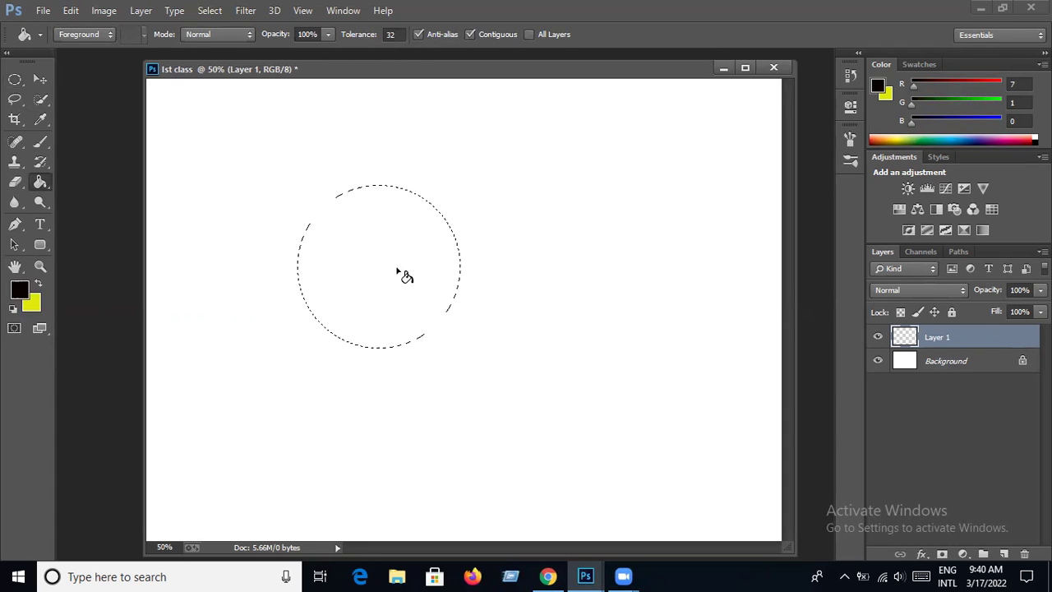
pyautogui.click(402, 277)
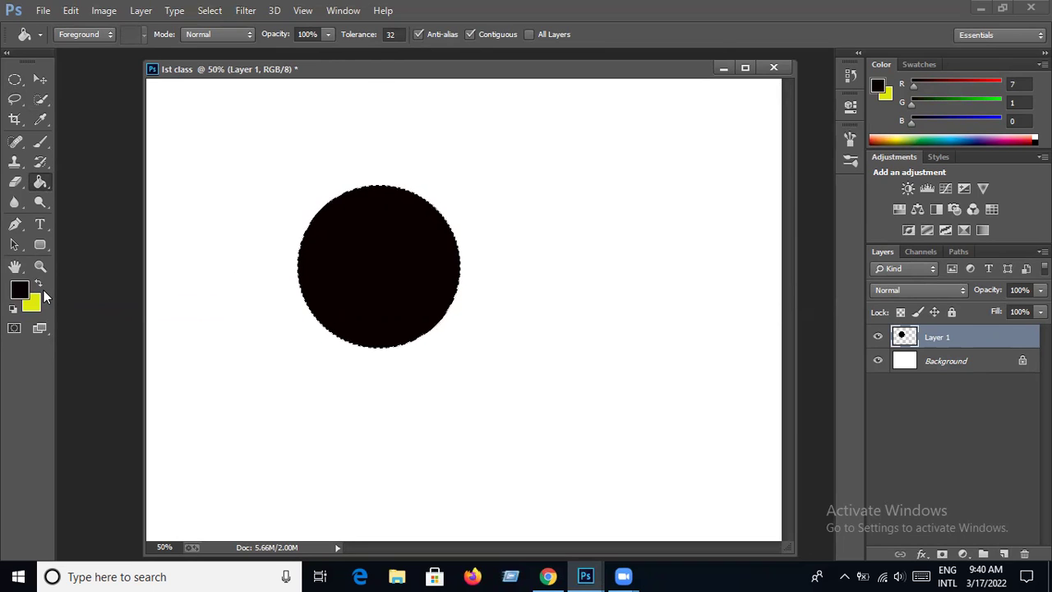
# Make yellow the painting colour and refill the circle yellow.
pyautogui.click(43, 292)
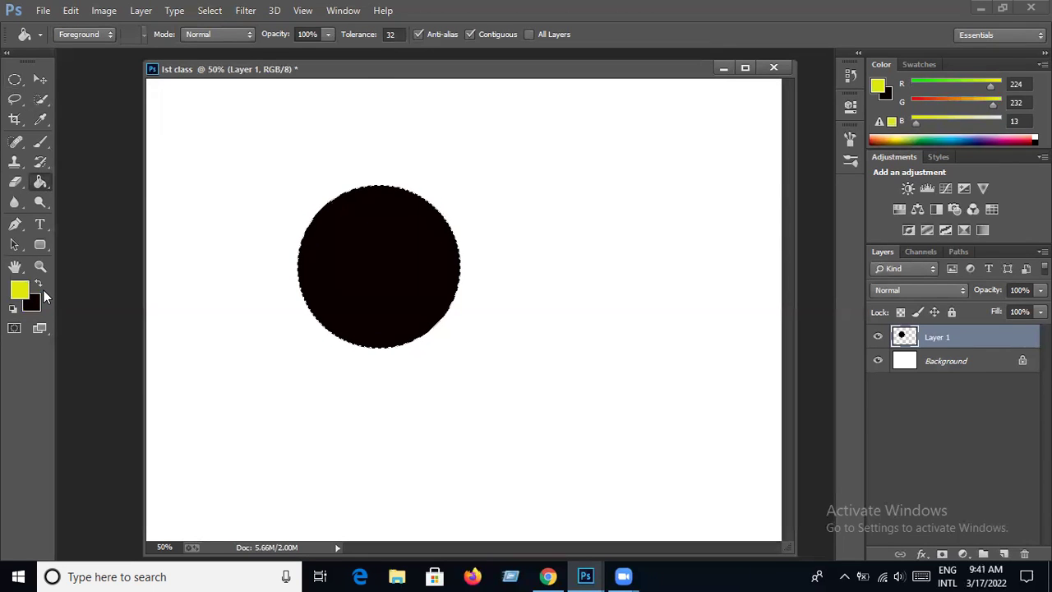
pyautogui.click(38, 285)
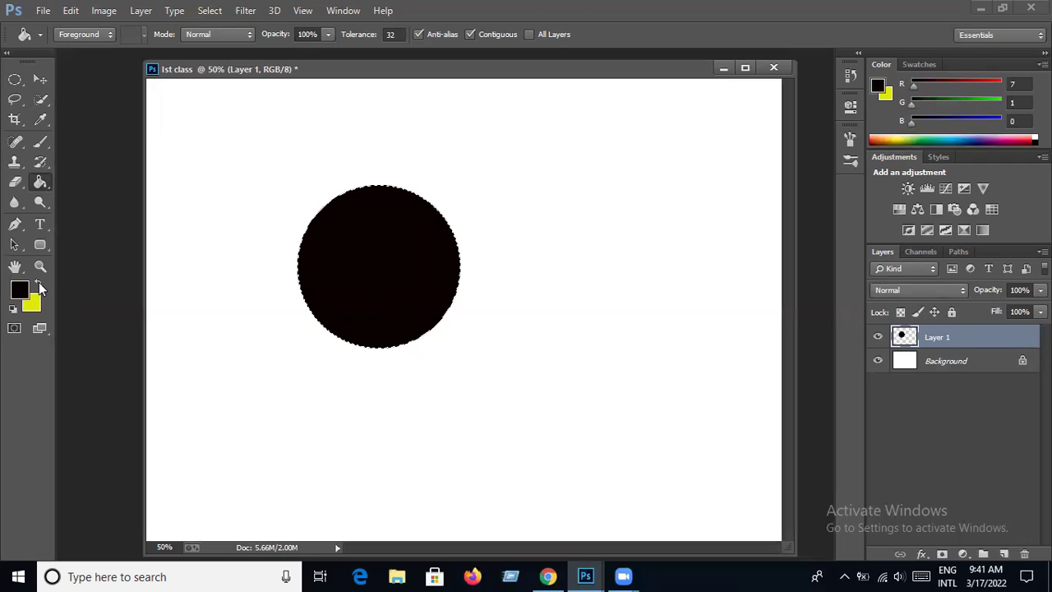
pyautogui.click(39, 282)
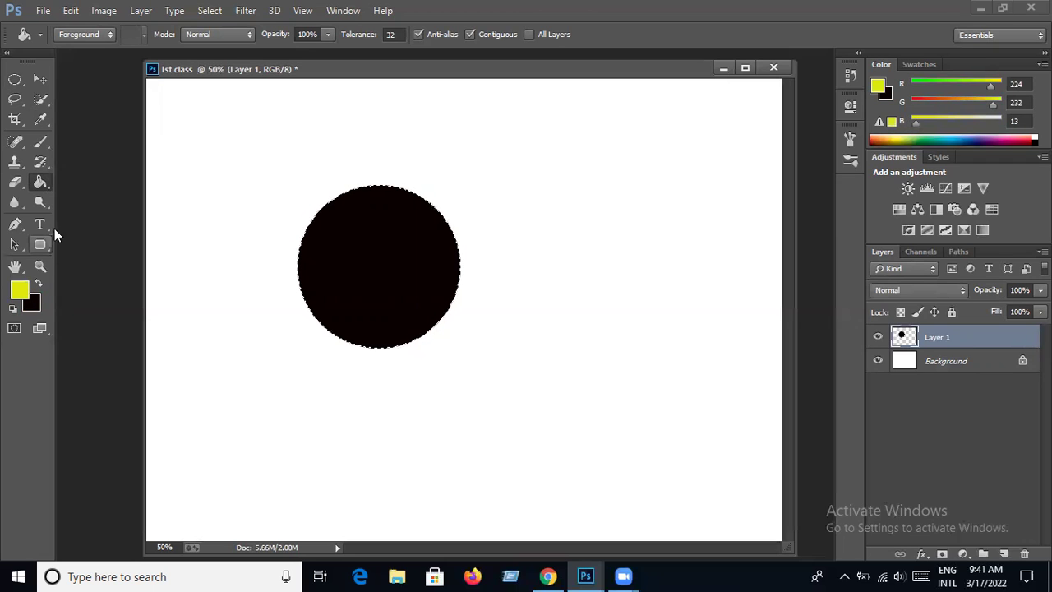
pyautogui.rightClick(38, 181)
pyautogui.click(117, 194)
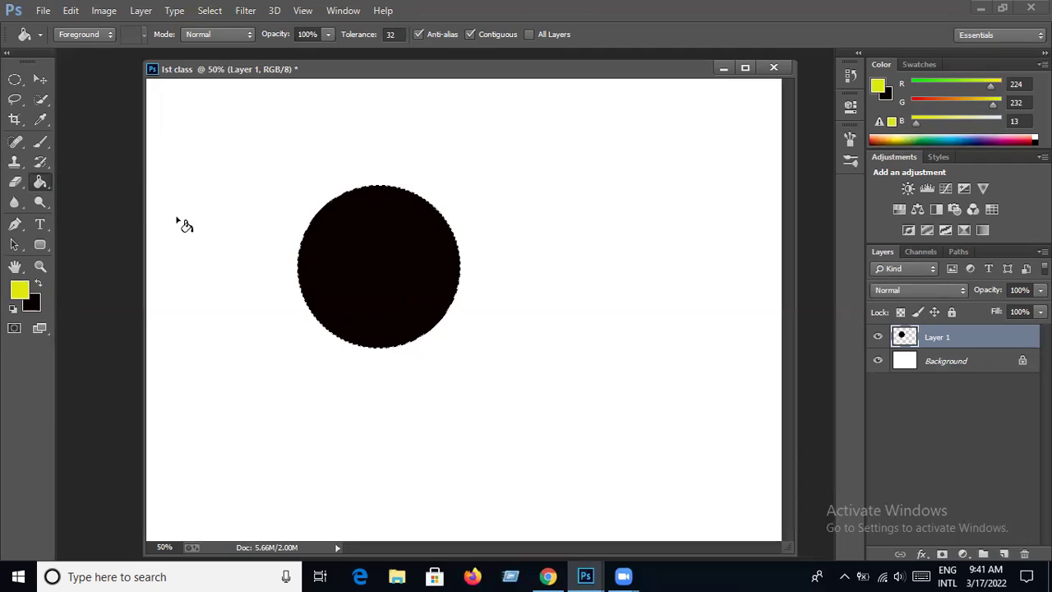
pyautogui.click(411, 284)
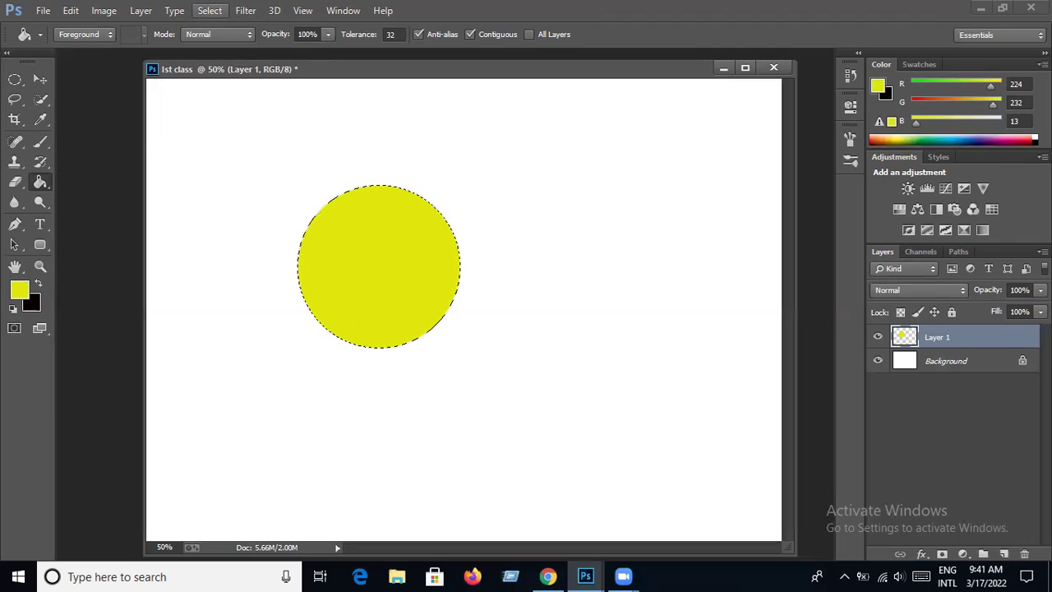
# Deselect, then drag Layer 1's yellow circle right and down with the Move Tool.
pyautogui.click(210, 10)
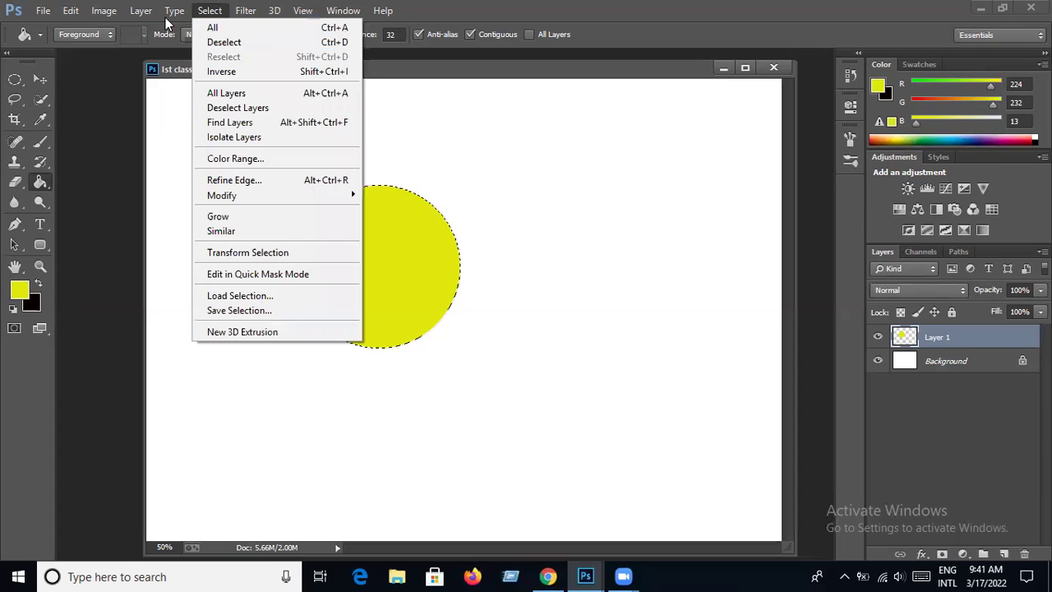
pyautogui.click(43, 10)
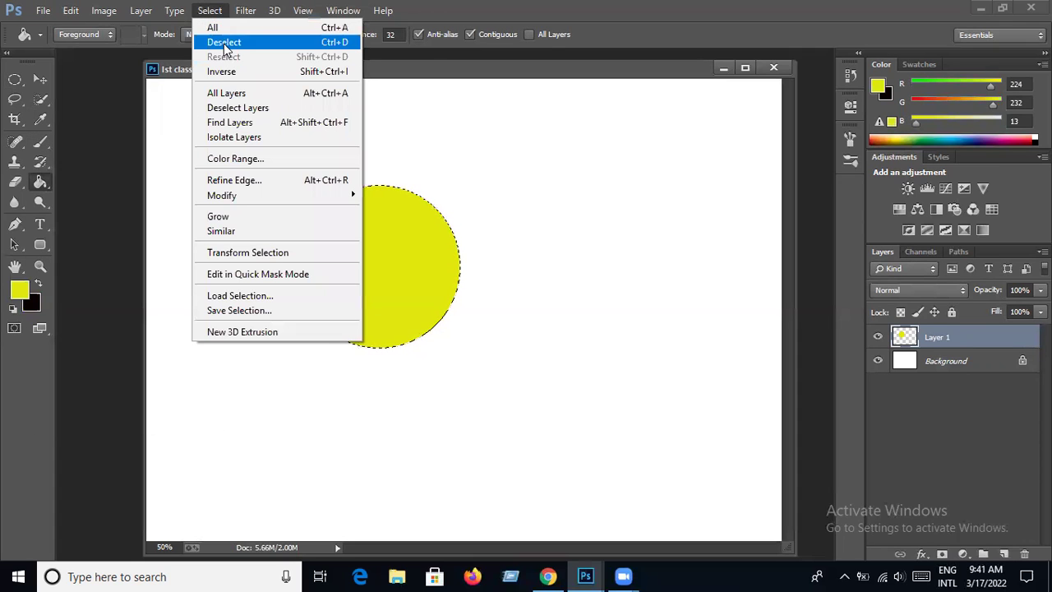
pyautogui.click(227, 42)
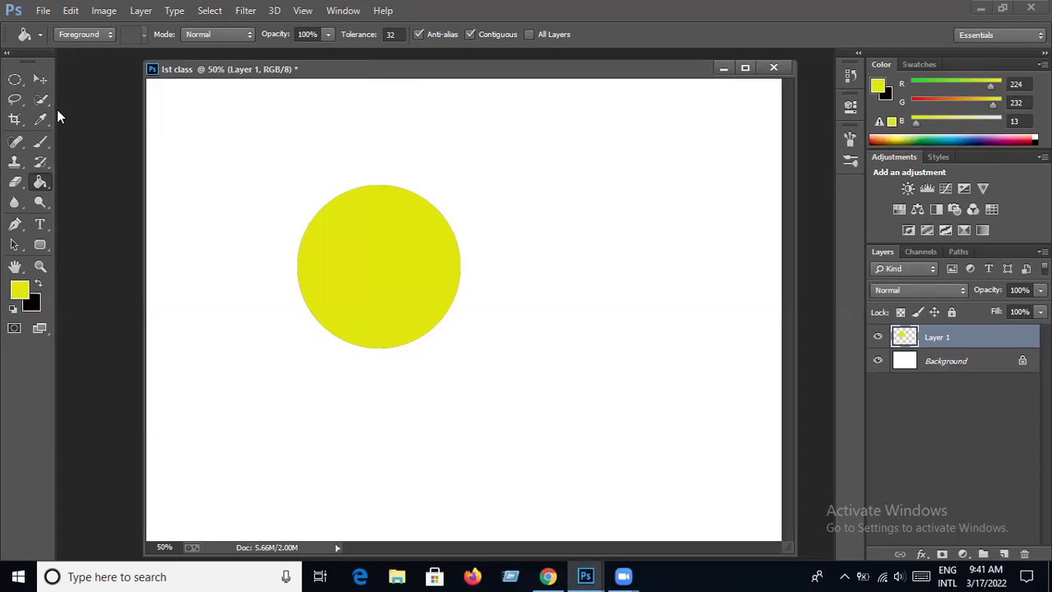
pyautogui.click(39, 79)
pyautogui.moveTo(381, 283)
pyautogui.mouseDown()
pyautogui.moveTo(464, 291)
pyautogui.moveTo(453, 305)
pyautogui.moveTo(470, 328)
pyautogui.moveTo(448, 312)
pyautogui.mouseUp()
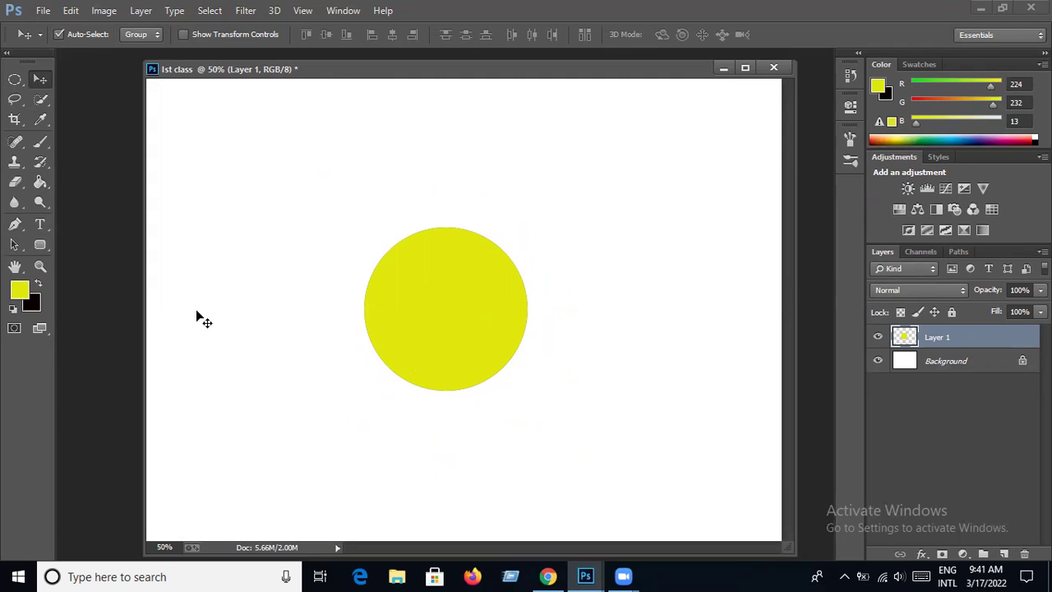
# Paint-bucket the yellow circle on Layer 1 black, then restore yellow as the foreground.
pyautogui.click(39, 283)
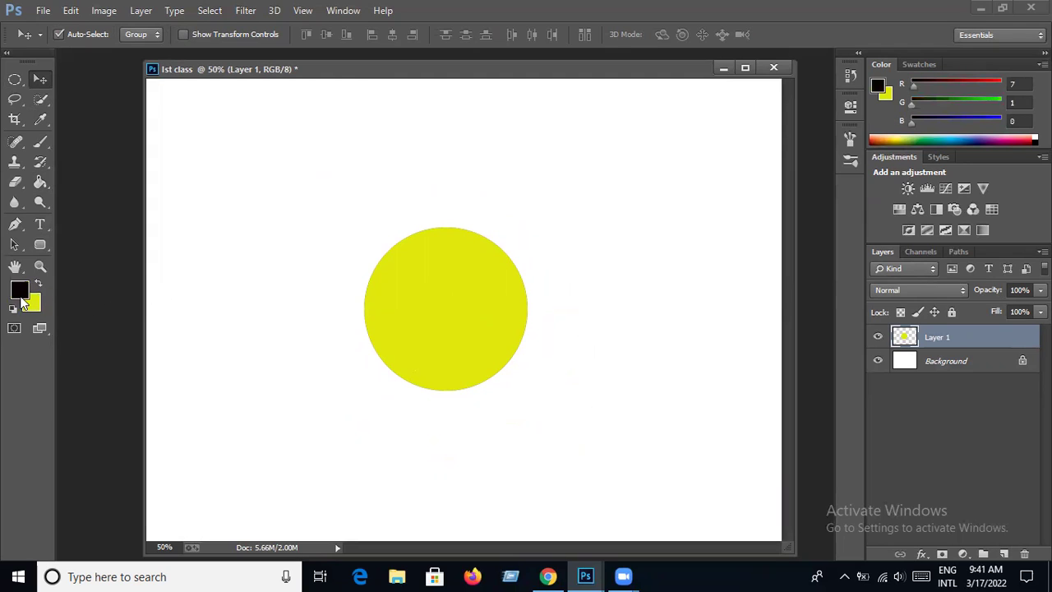
pyautogui.click(40, 182)
pyautogui.click(442, 302)
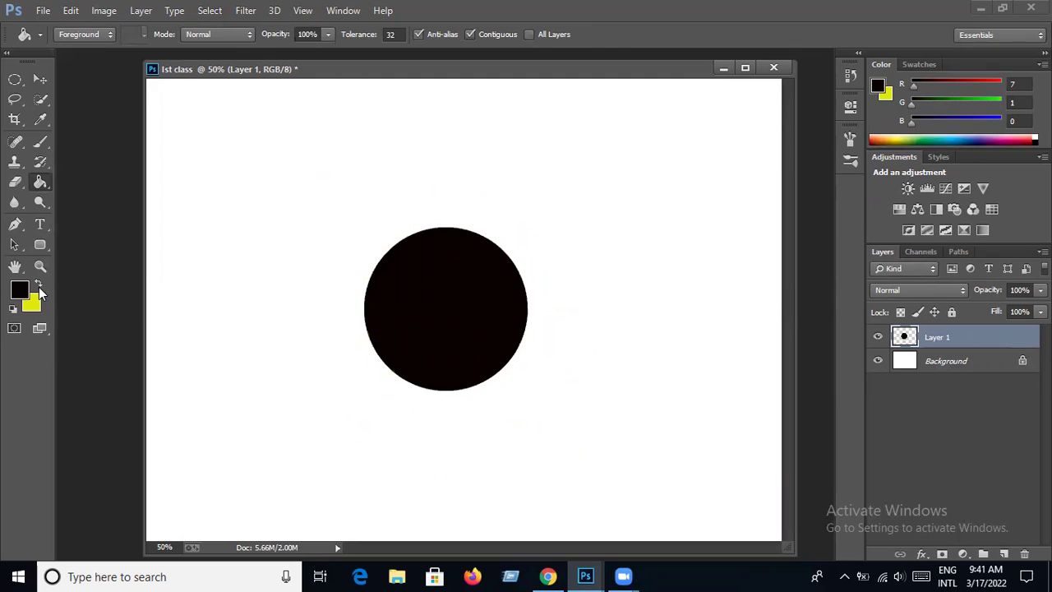
pyautogui.click(38, 283)
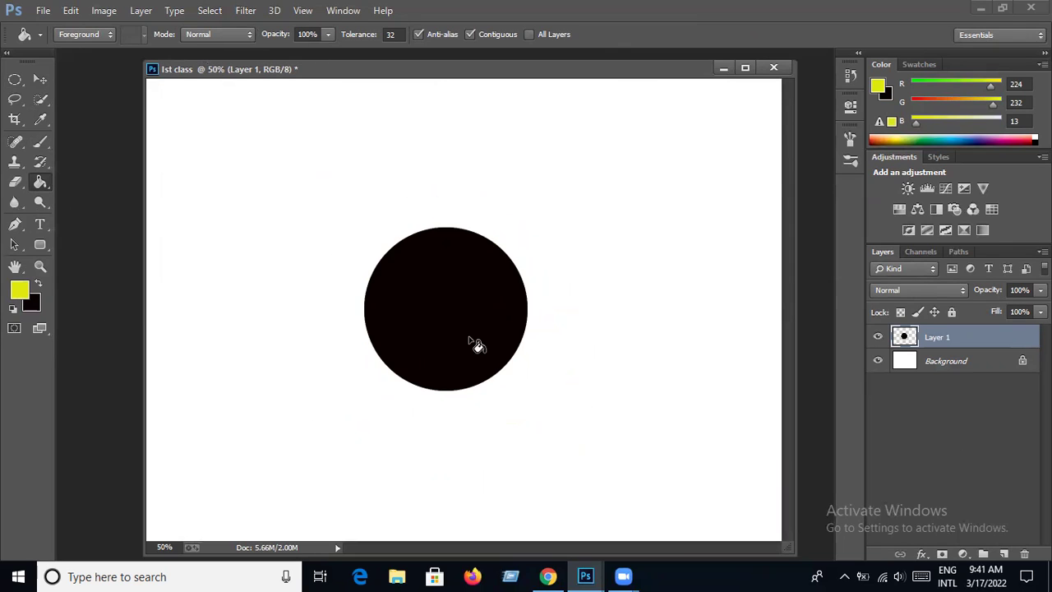
# Duplicate the black circle's layer as 'Layer 1 copy'.
pyautogui.click(139, 13)
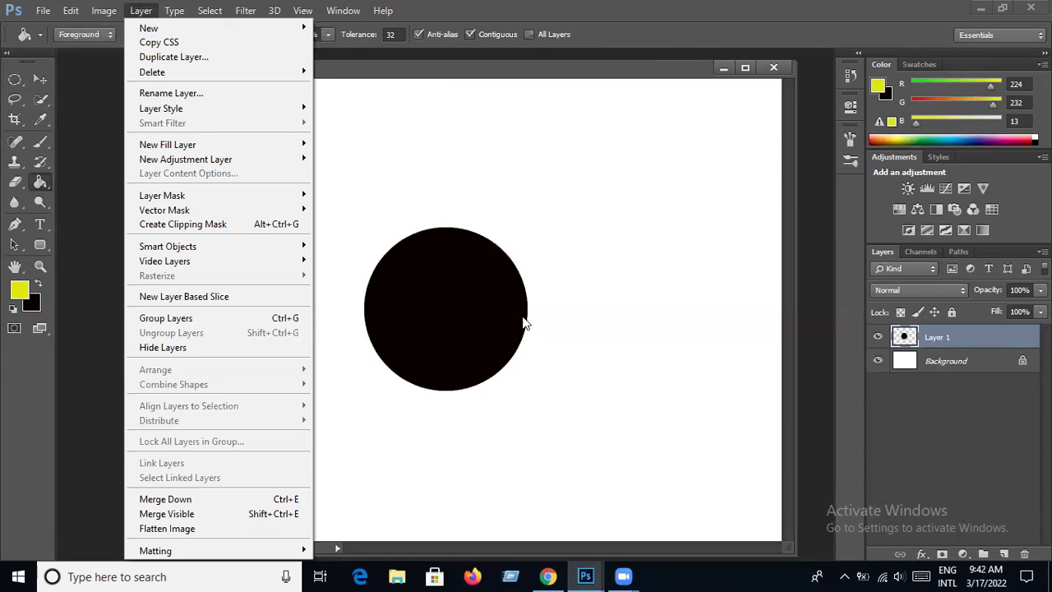
pyautogui.click(415, 331)
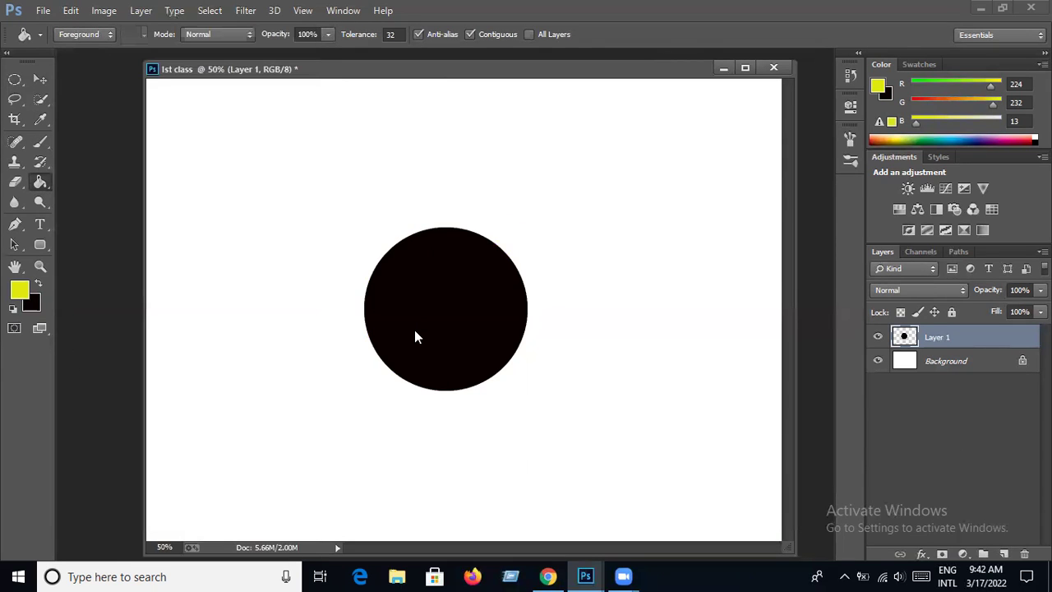
pyautogui.click(140, 10)
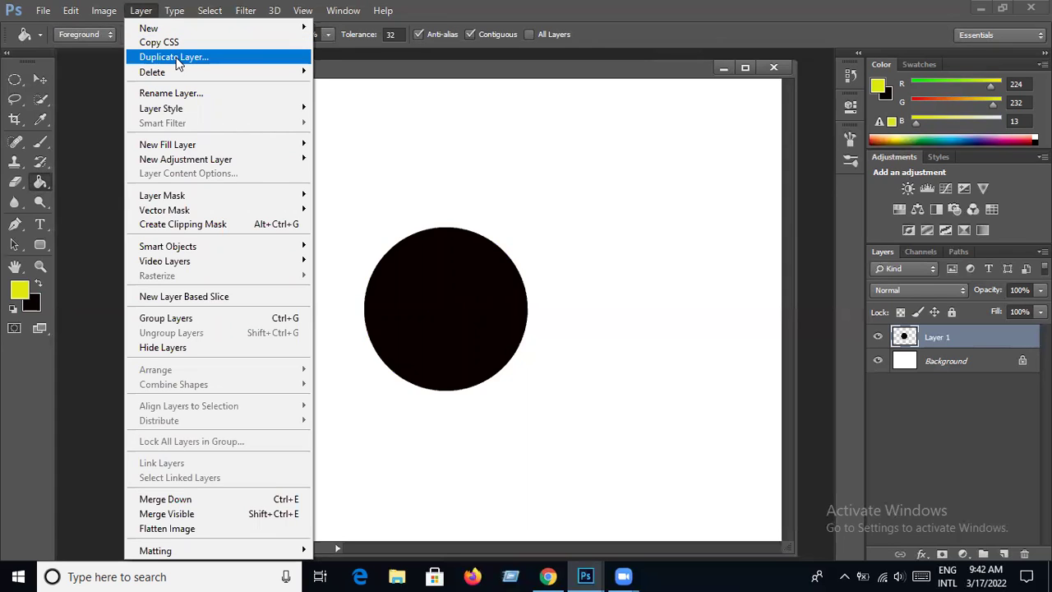
pyautogui.click(178, 58)
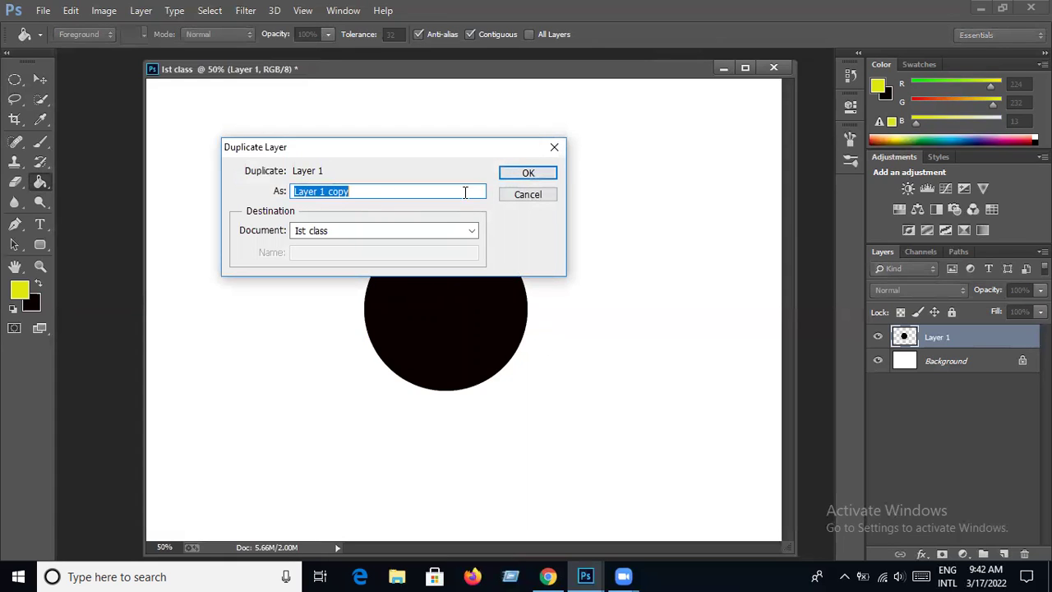
pyautogui.click(519, 176)
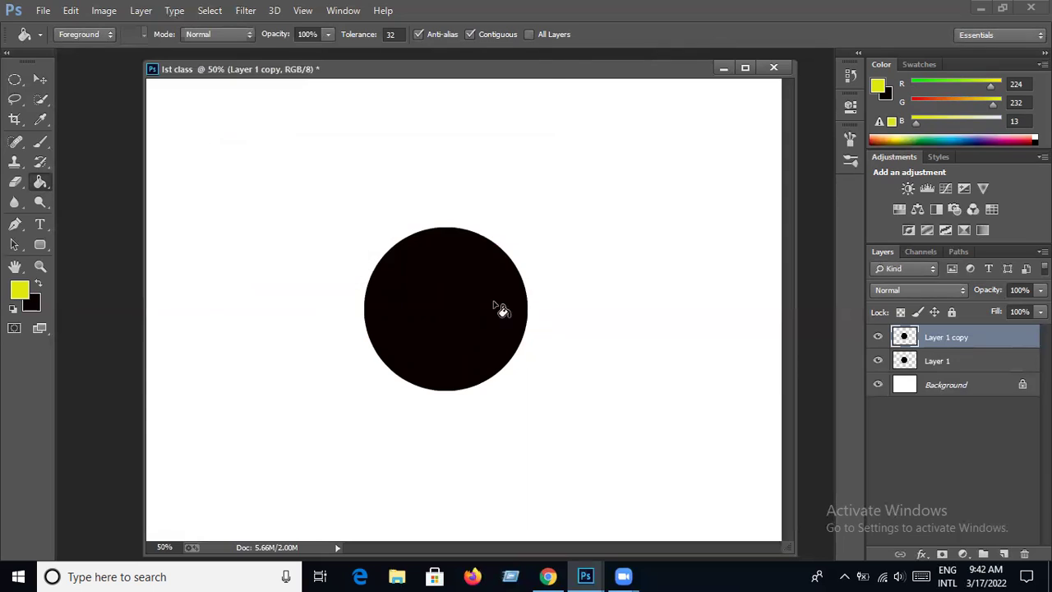
# Fill the copied circle with yellow, undoing and refilling it once.
pyautogui.click(485, 339)
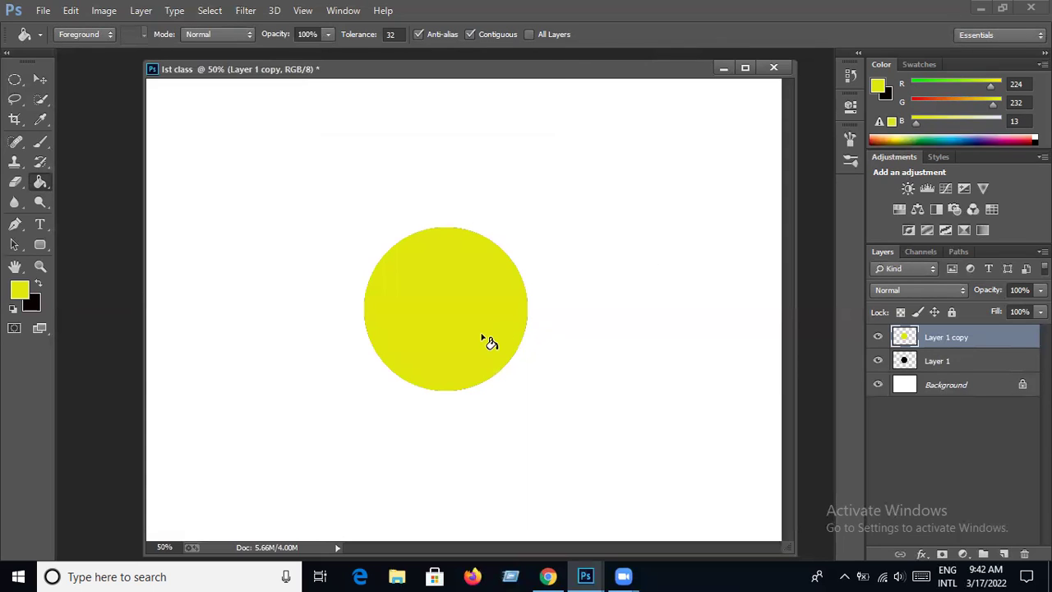
pyautogui.hotkey('ctrl', 'z')
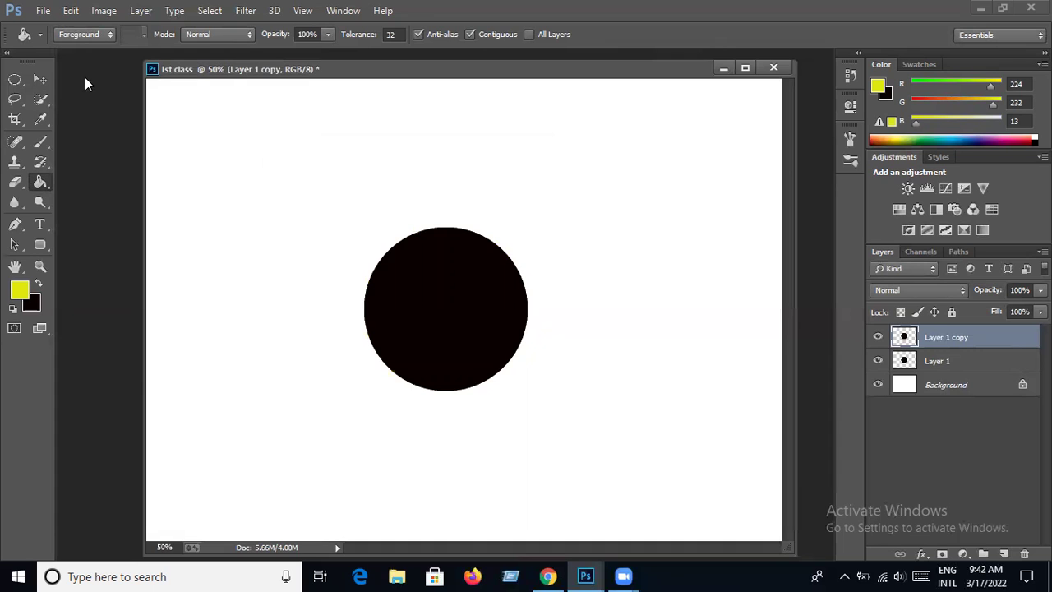
pyautogui.click(40, 79)
pyautogui.moveTo(472, 324)
pyautogui.mouseDown()
pyautogui.moveTo(444, 346)
pyautogui.moveTo(470, 328)
pyautogui.mouseUp()
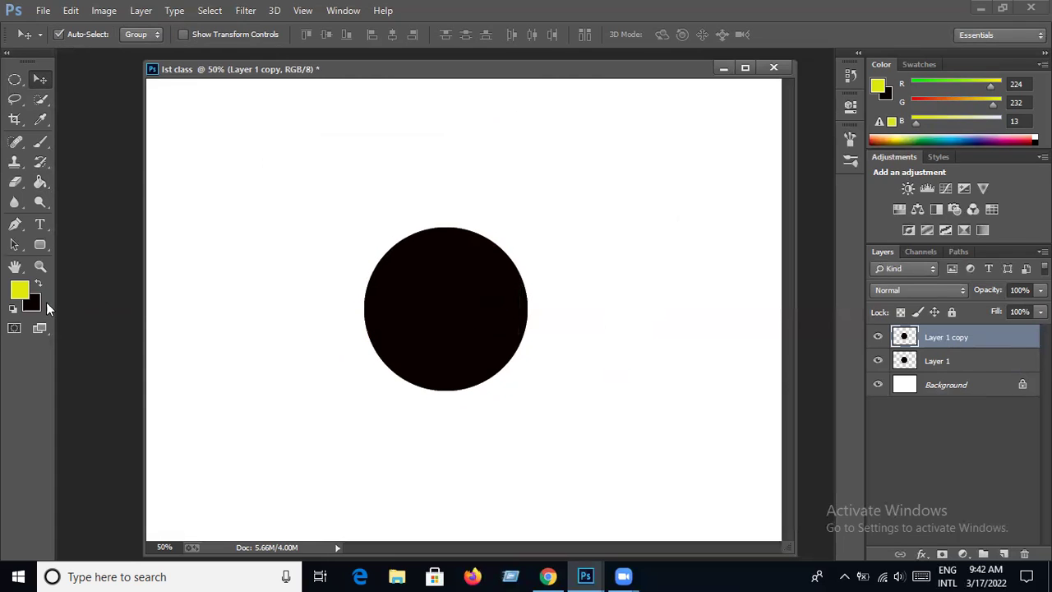
pyautogui.click(35, 186)
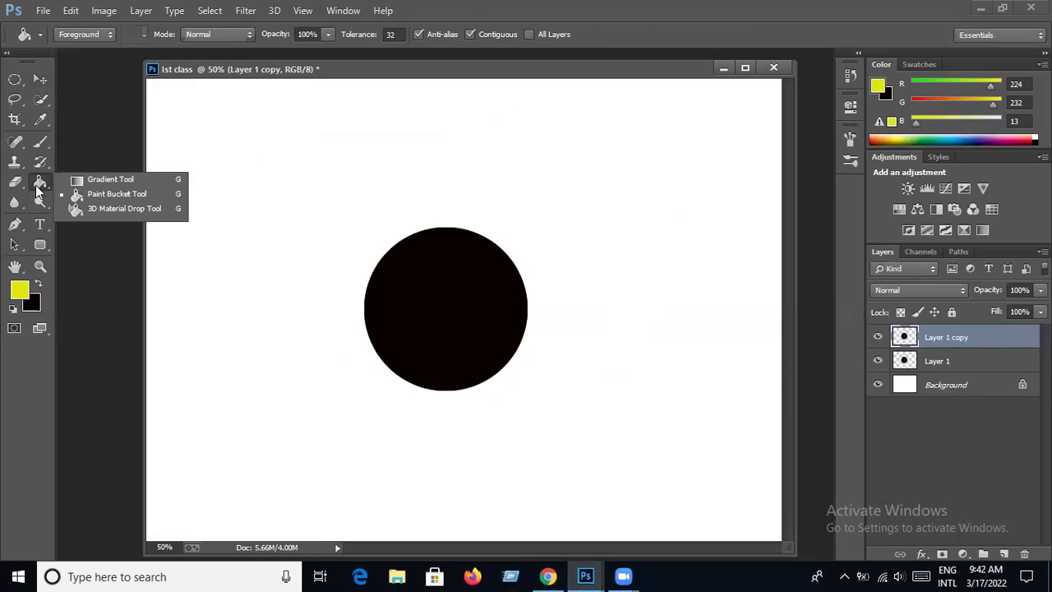
pyautogui.click(92, 194)
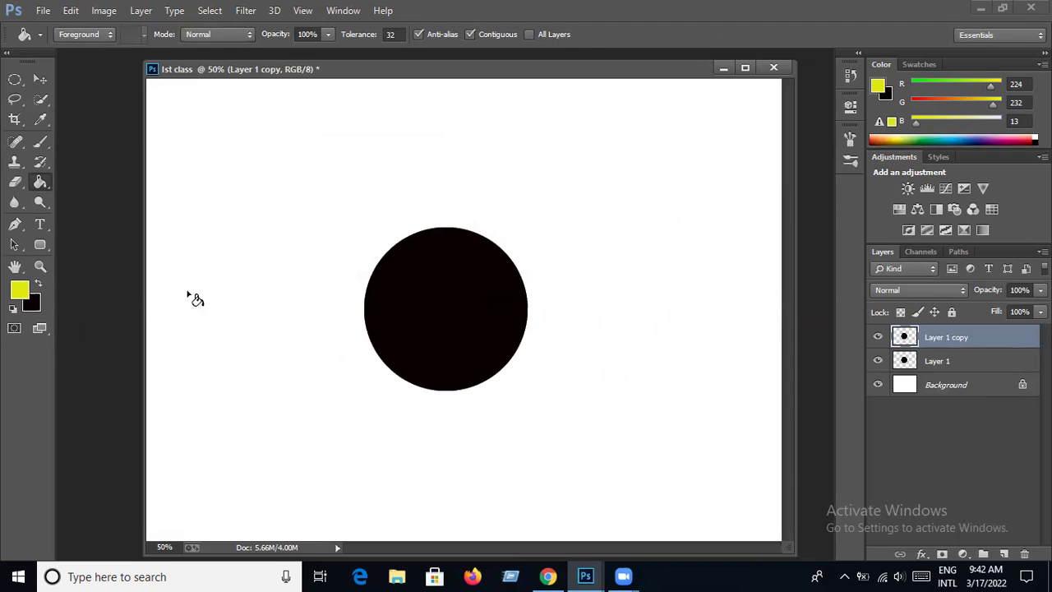
pyautogui.click(462, 314)
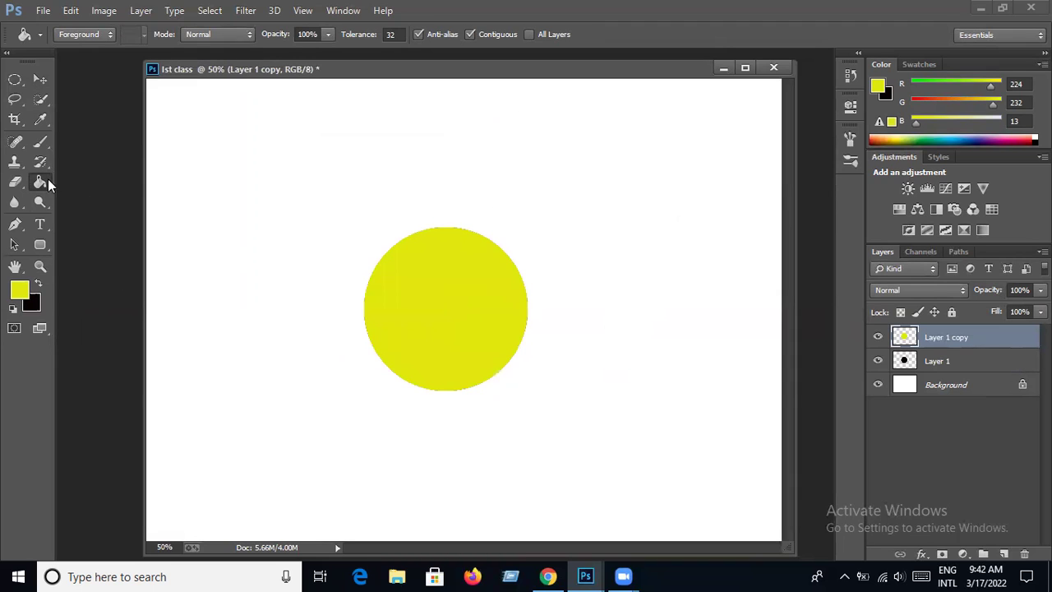
pyautogui.click(36, 77)
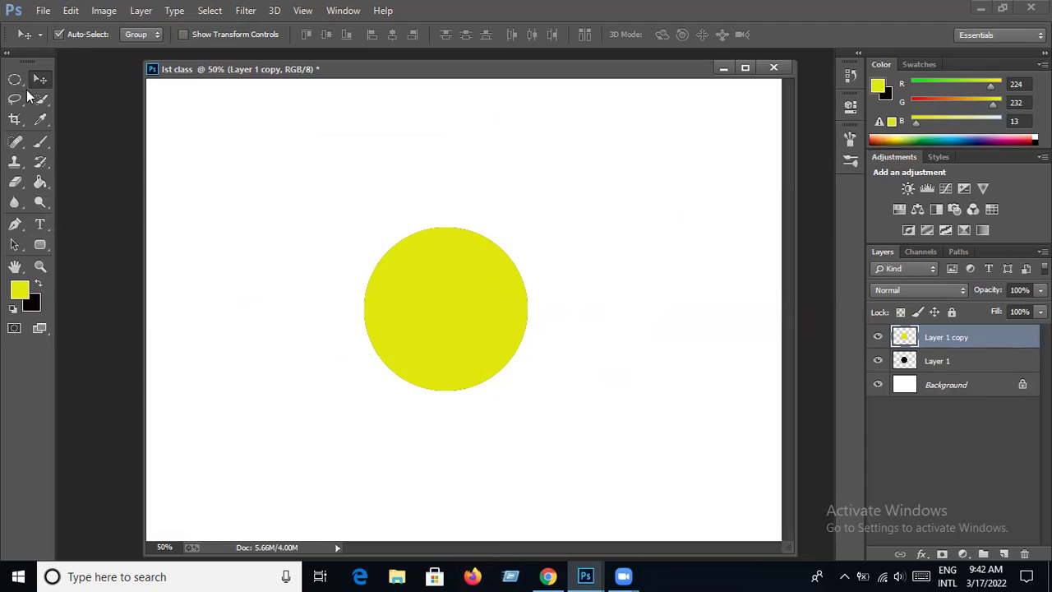
pyautogui.click(70, 11)
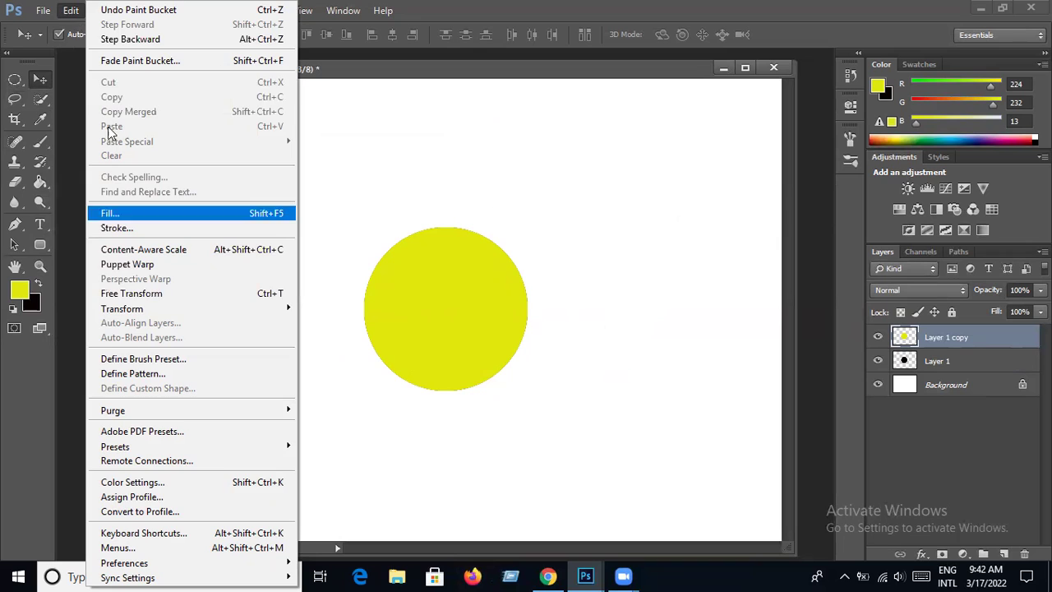
# Free-transform the yellow circle to about 96% so an even thin black rim shows.
pyautogui.click(54, 10)
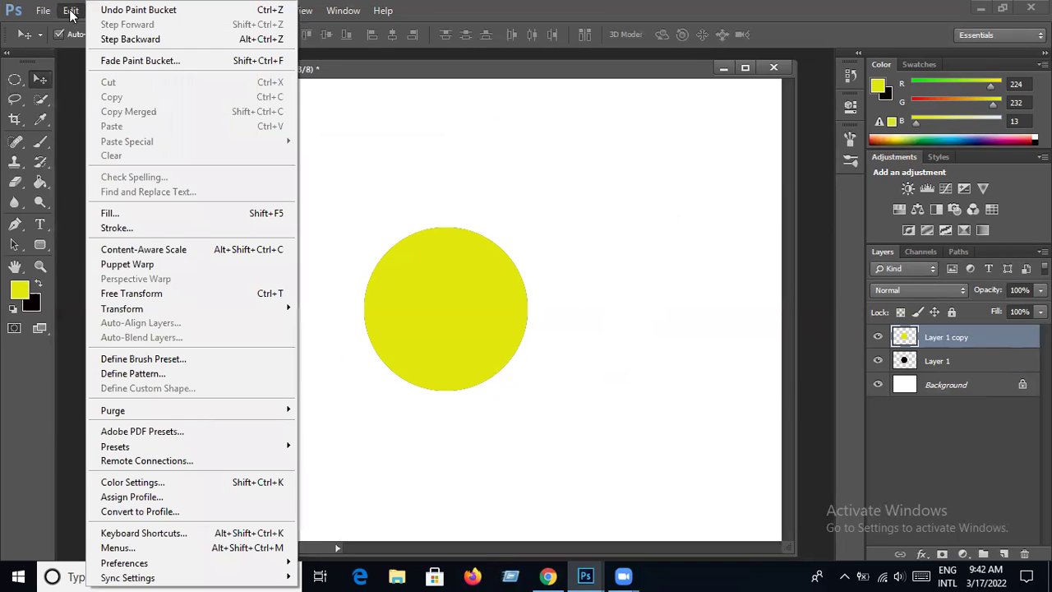
pyautogui.click(157, 292)
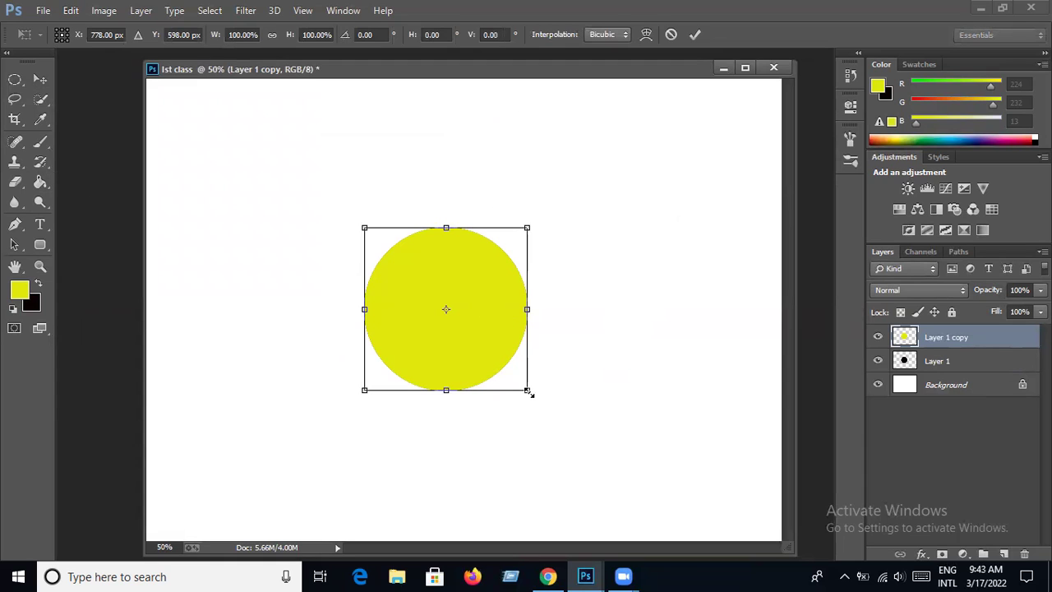
pyautogui.moveTo(528, 391); pyautogui.dragTo(525, 385)
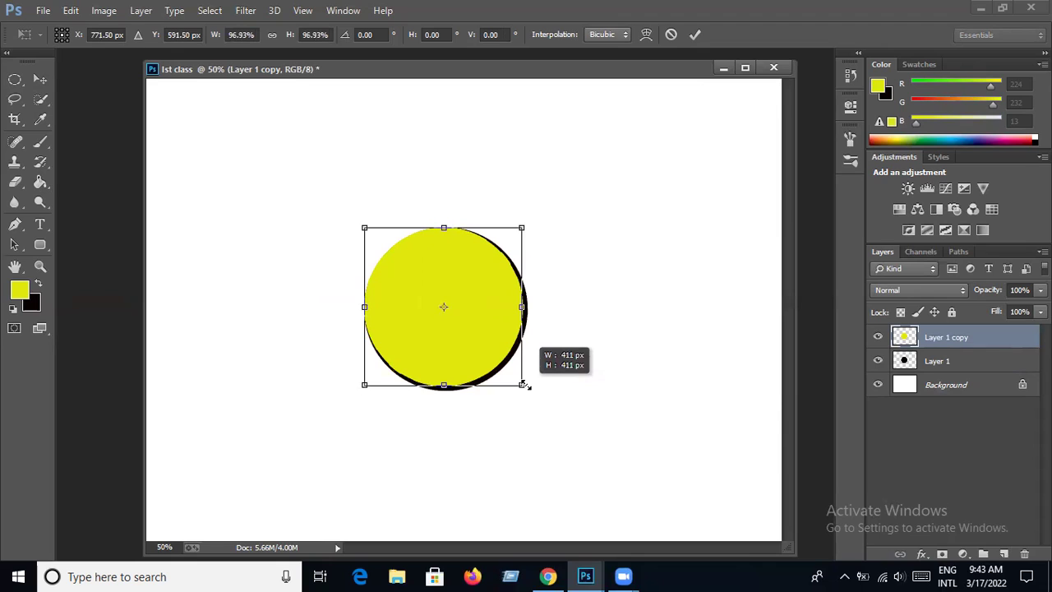
pyautogui.moveTo(524, 385); pyautogui.dragTo(524, 384)
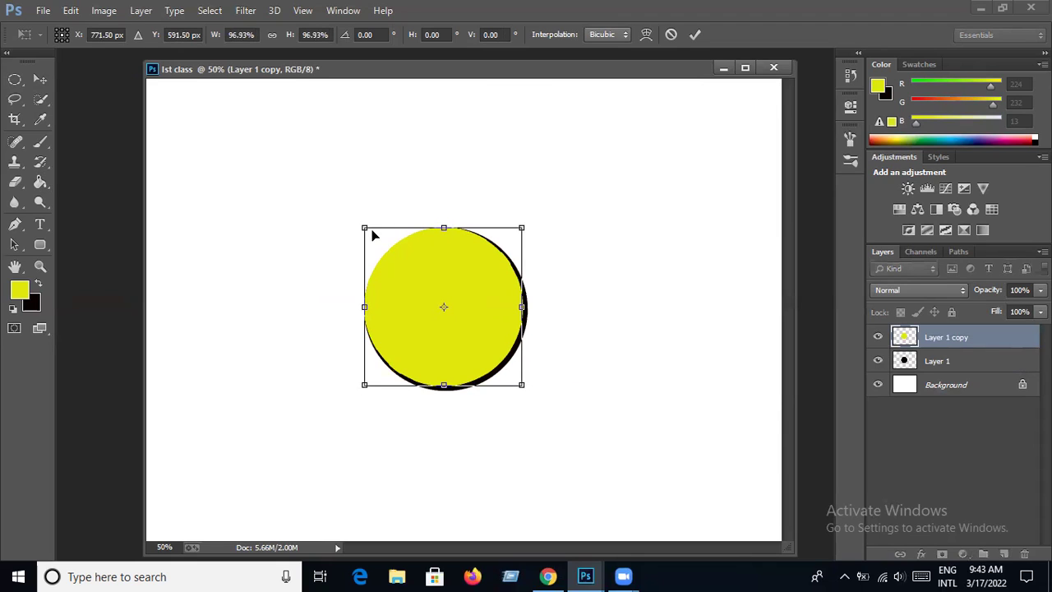
pyautogui.moveTo(364, 228); pyautogui.dragTo(363, 230)
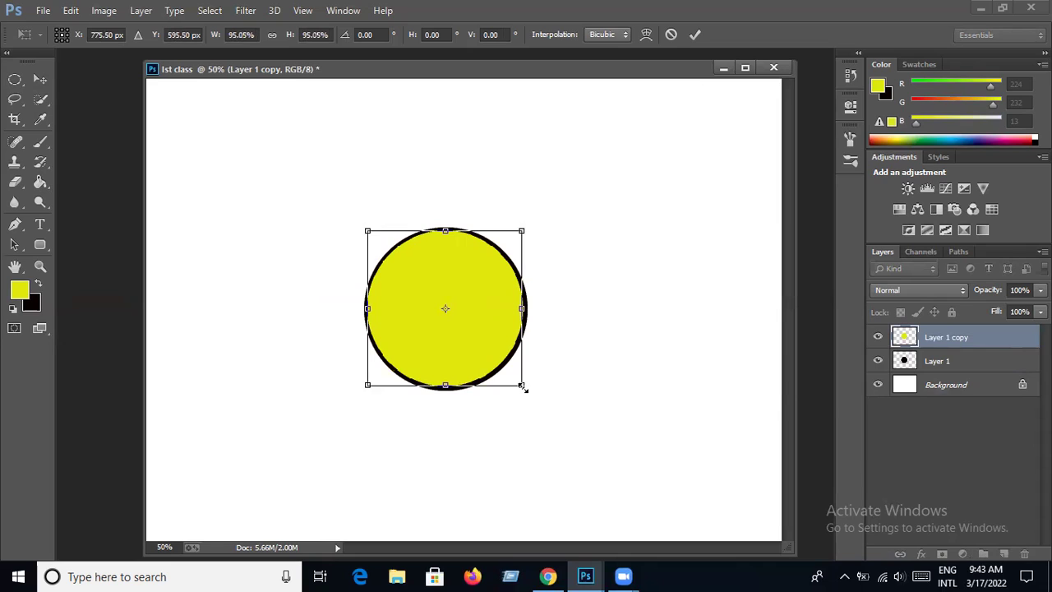
pyautogui.moveTo(523, 387); pyautogui.dragTo(524, 387)
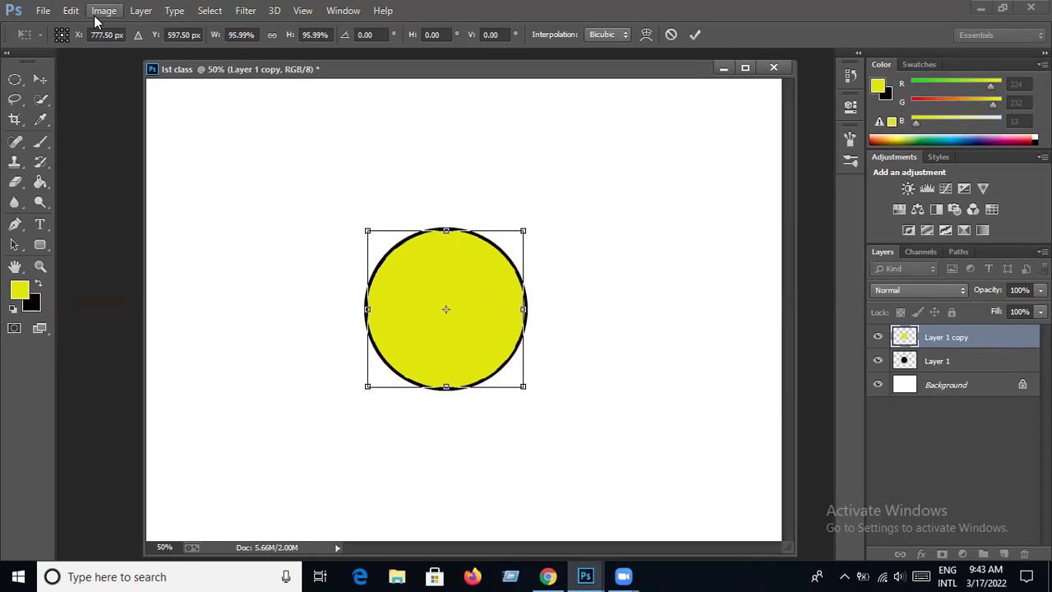
pyautogui.press('Return')
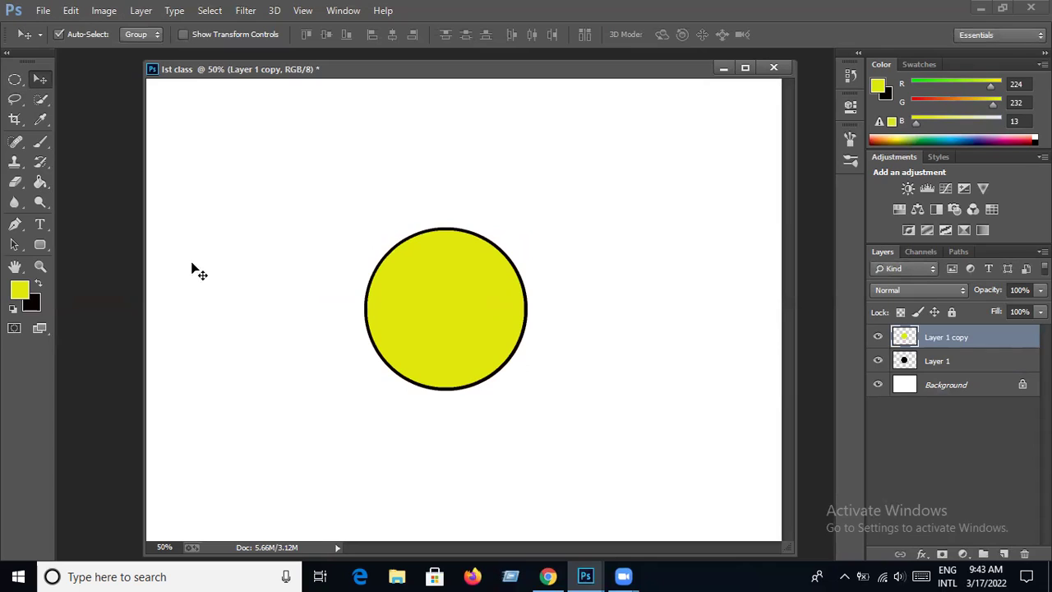
# Reselect the yellow circle's layer and switch to the Elliptical Marquee Tool.
pyautogui.click(938, 368)
pyautogui.click(937, 345)
pyautogui.click(15, 83)
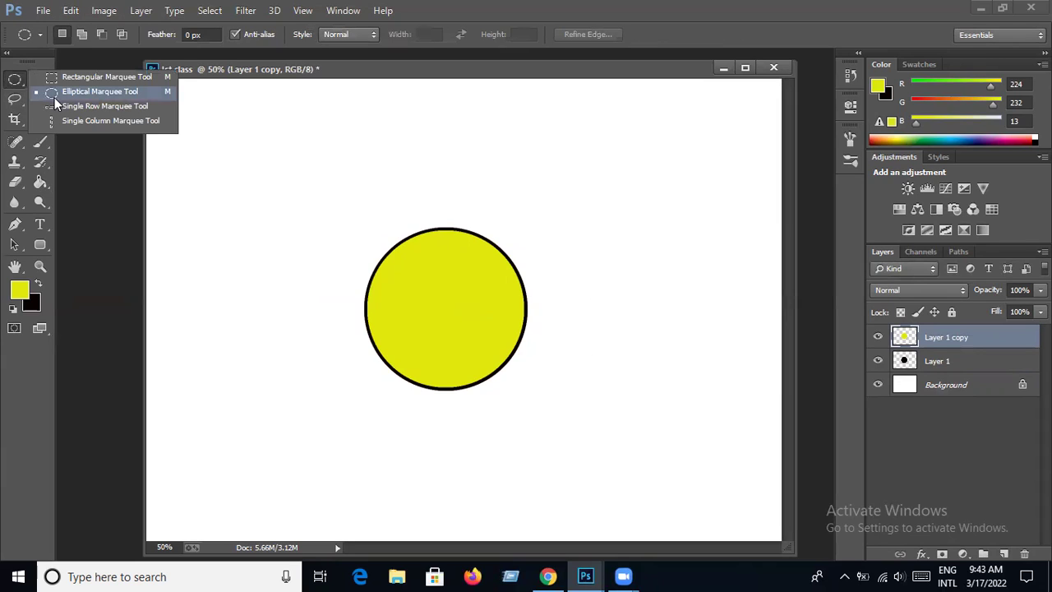
pyautogui.click(95, 92)
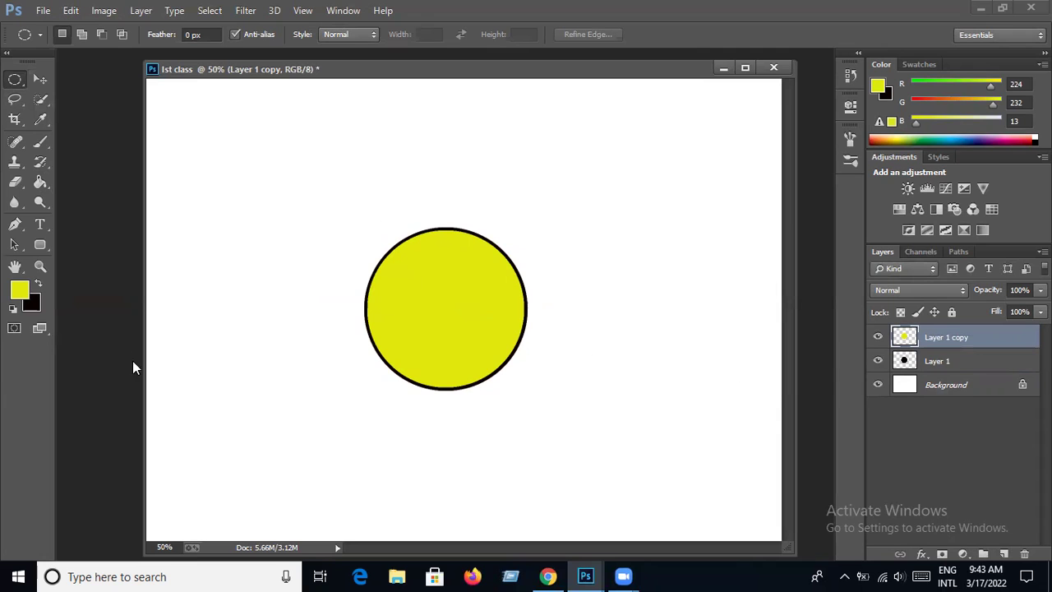
# Set black as the foreground and select a small oval for the left eye.
pyautogui.click(31, 303)
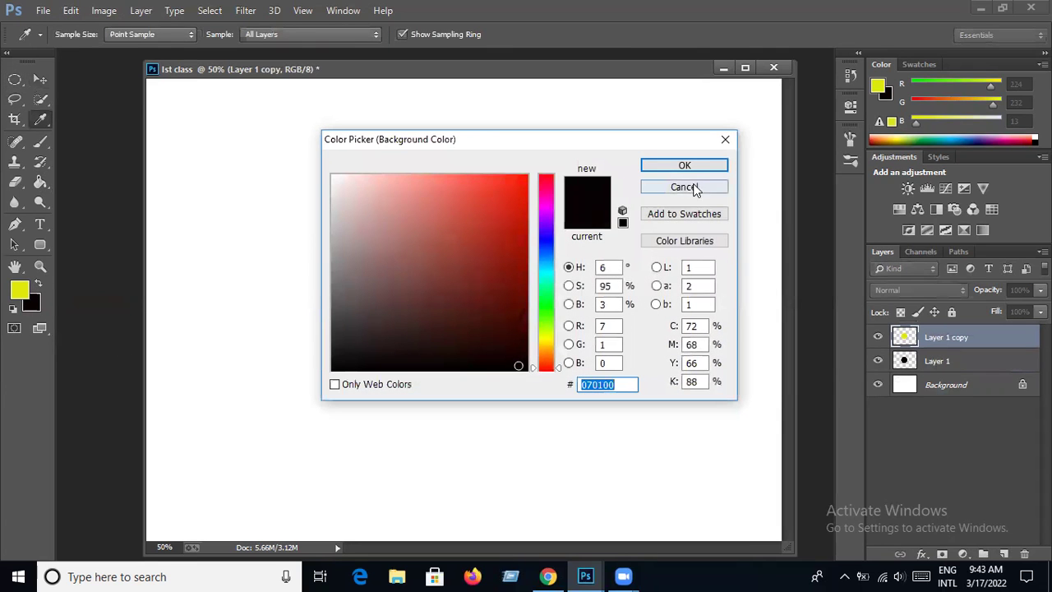
pyautogui.click(725, 139)
pyautogui.click(40, 283)
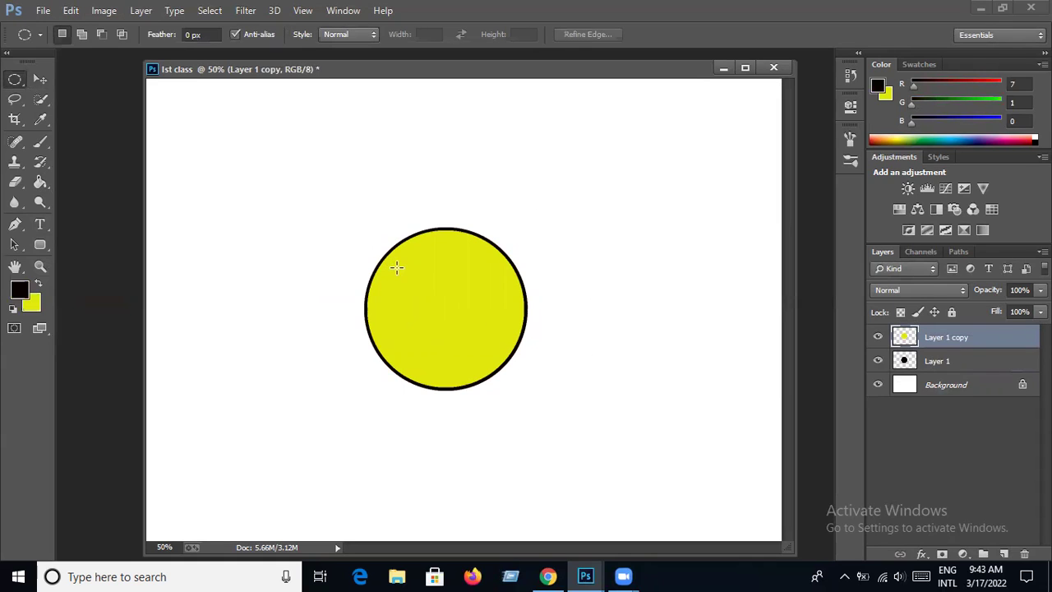
pyautogui.moveTo(407, 272); pyautogui.dragTo(426, 306)
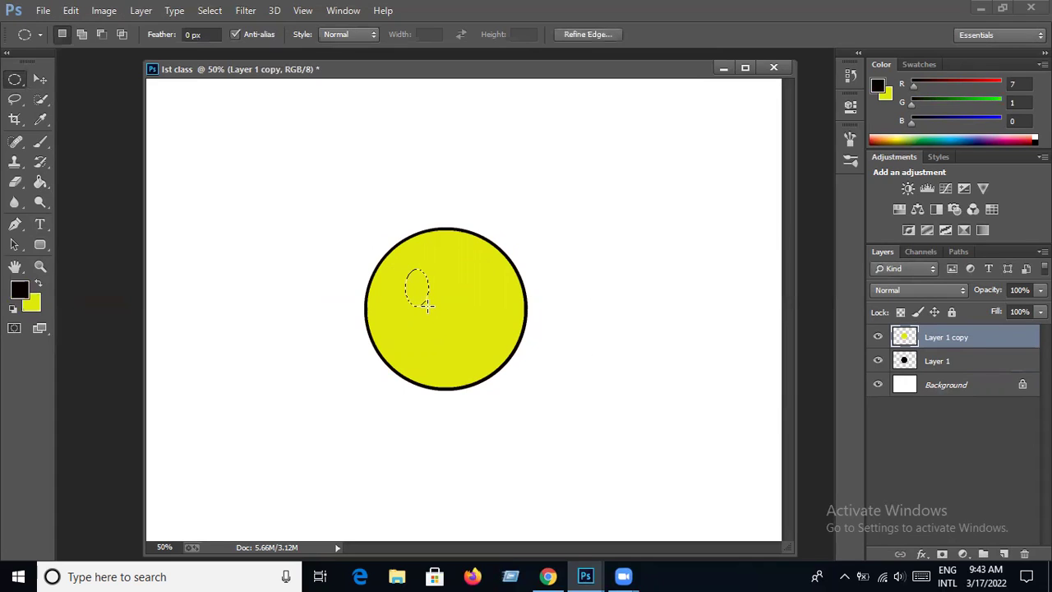
# Fill the oval black on a new Layer 2 and deselect it.
pyautogui.click(1003, 554)
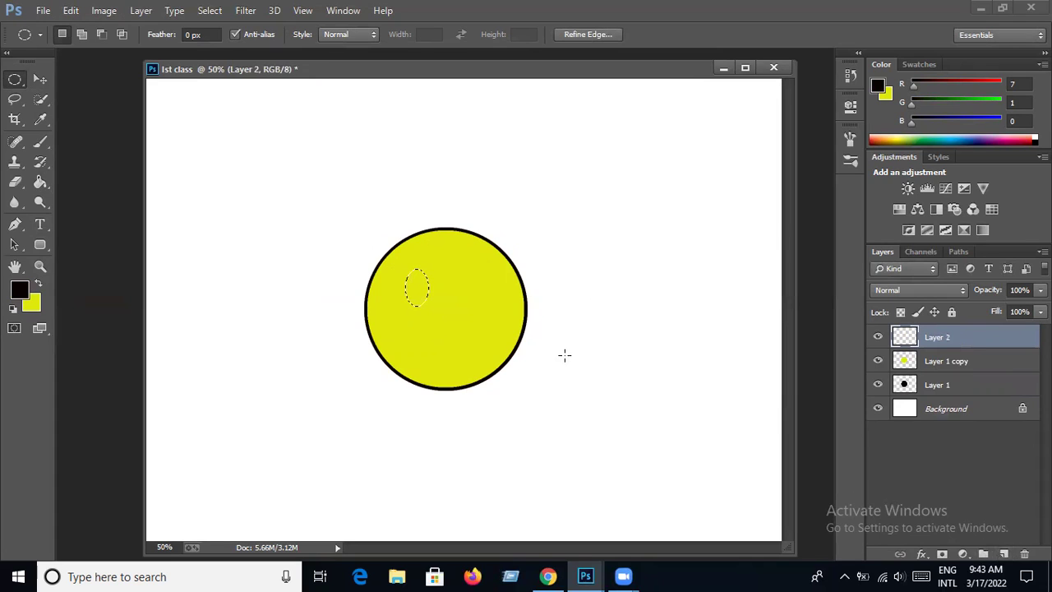
pyautogui.click(40, 184)
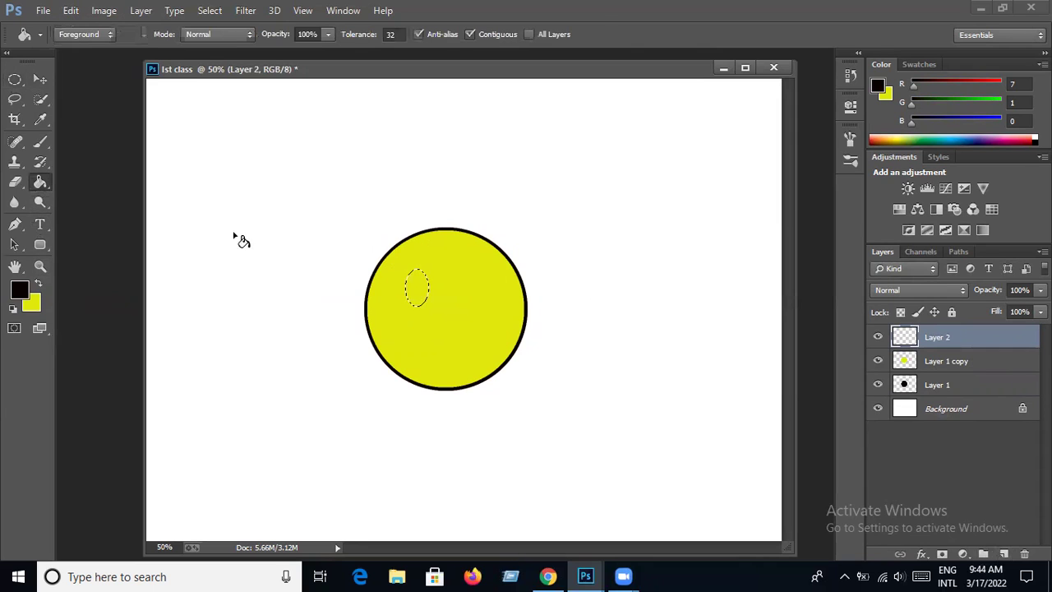
pyautogui.click(205, 11)
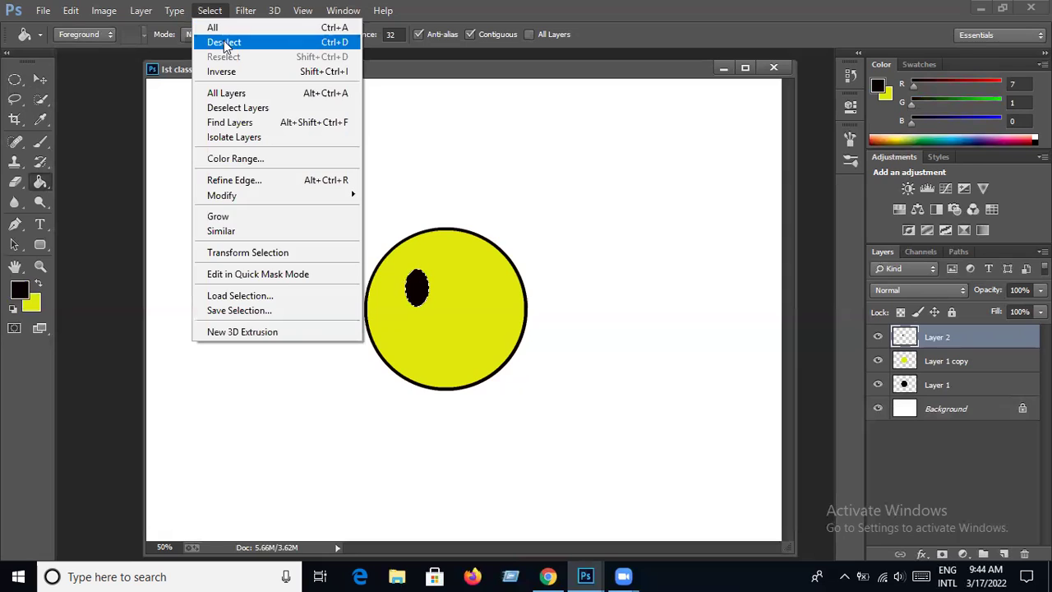
pyautogui.click(226, 46)
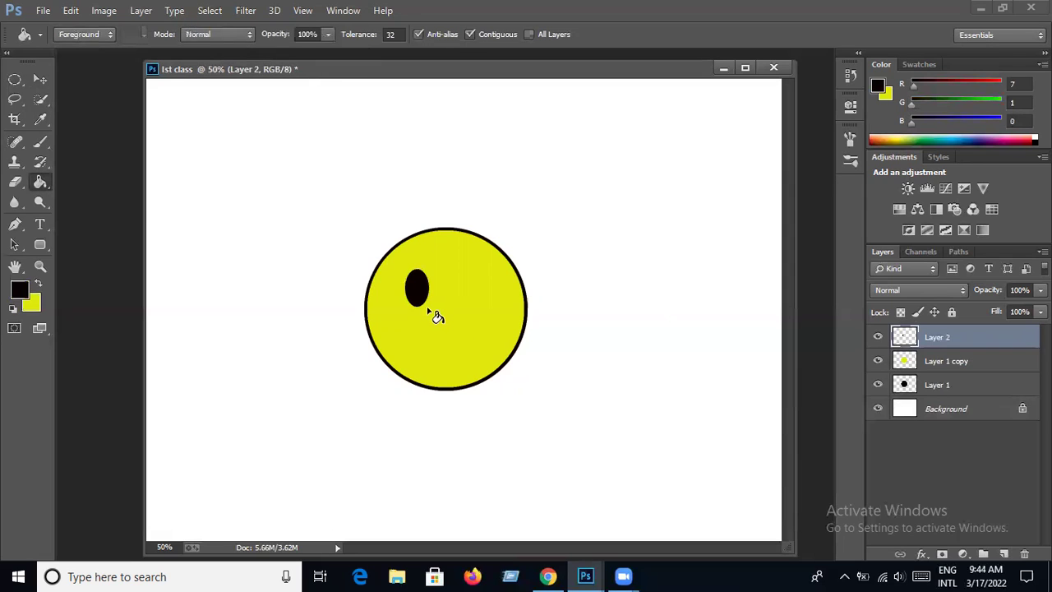
pyautogui.click(41, 79)
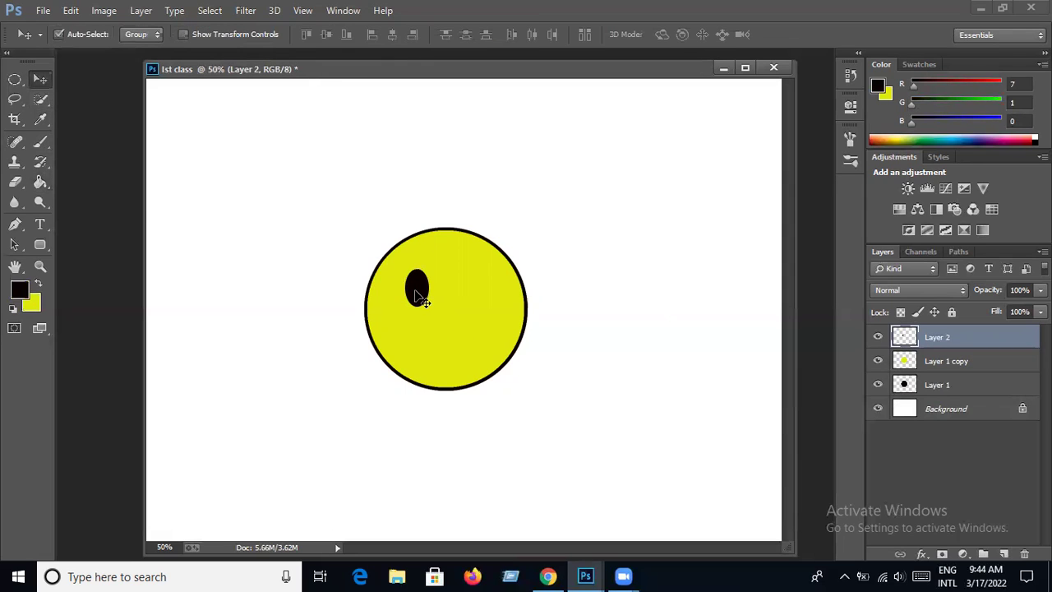
# Duplicate the eye layer and move the copy right to form a second eye.
pyautogui.click(141, 10)
pyautogui.click(201, 47)
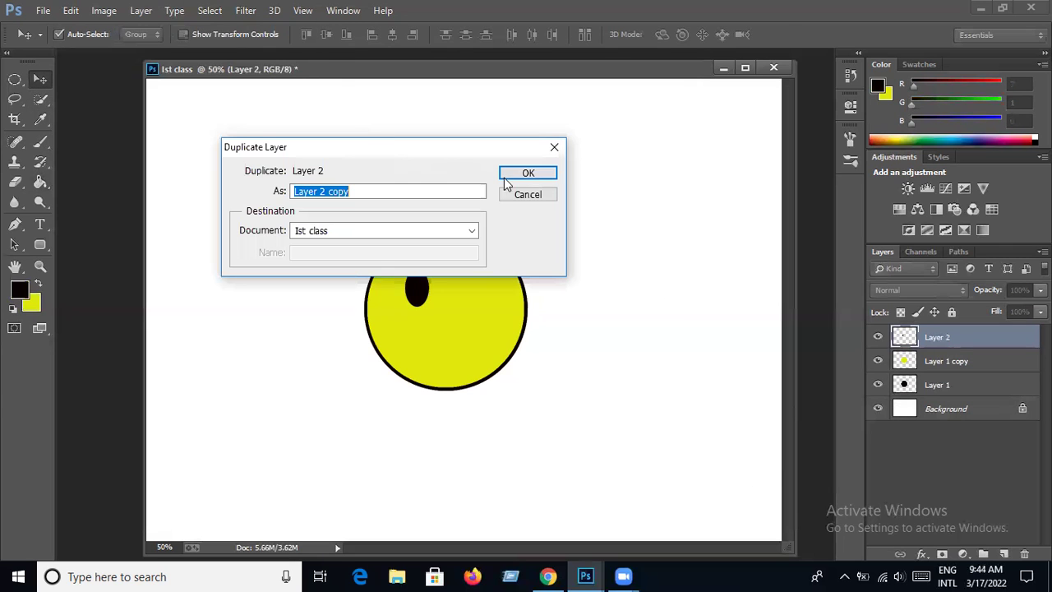
pyautogui.click(553, 177)
pyautogui.moveTo(415, 299)
pyautogui.mouseDown()
pyautogui.moveTo(458, 299)
pyautogui.moveTo(471, 284)
pyautogui.mouseUp()
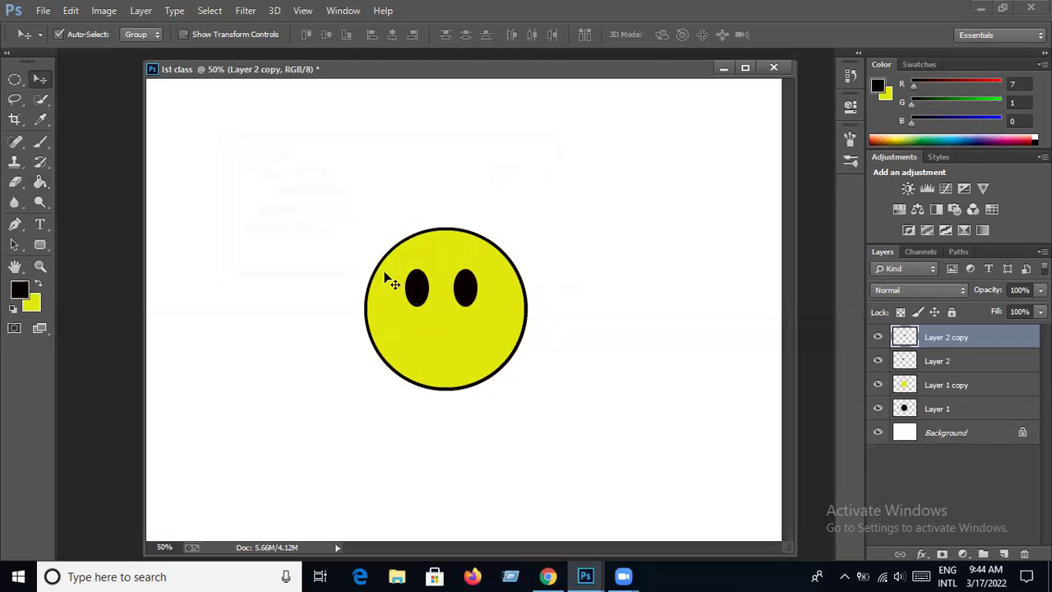
# Make yellow the foreground and near-white #f3eae9 the background, then select Layer 2.
pyautogui.click(38, 282)
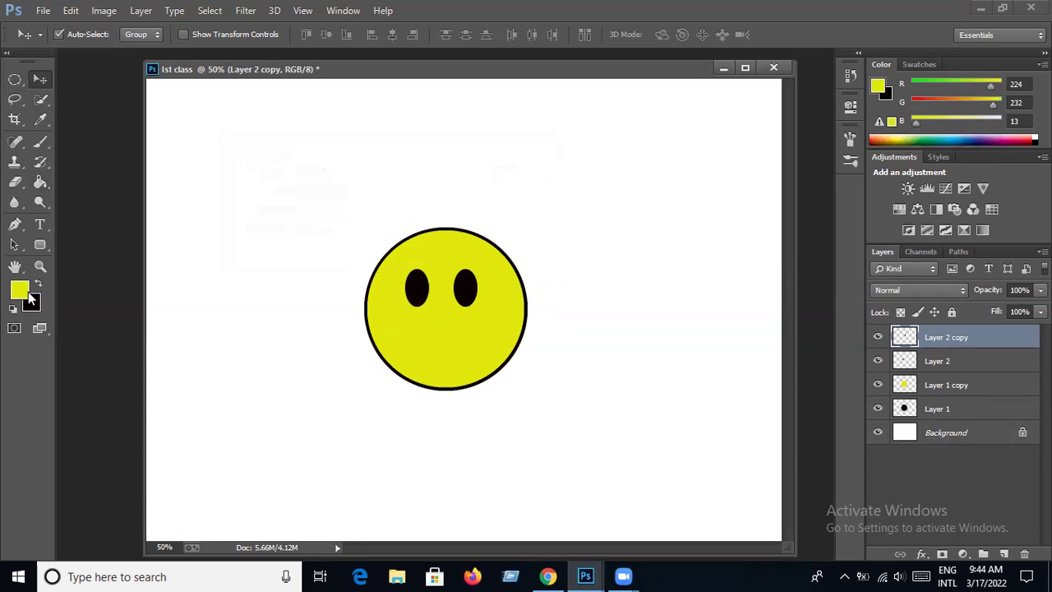
pyautogui.click(31, 304)
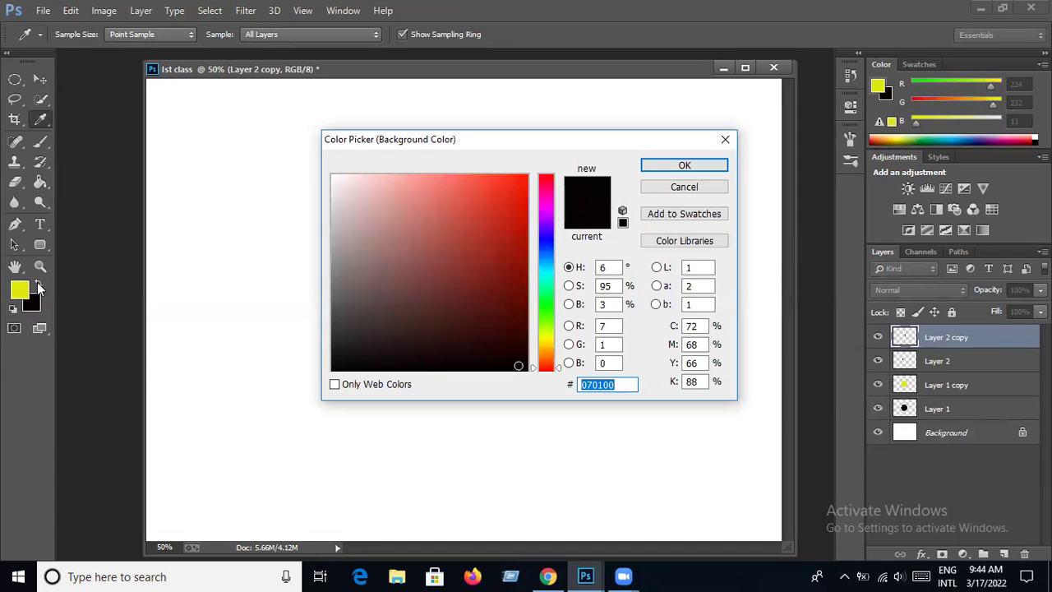
pyautogui.click(339, 178)
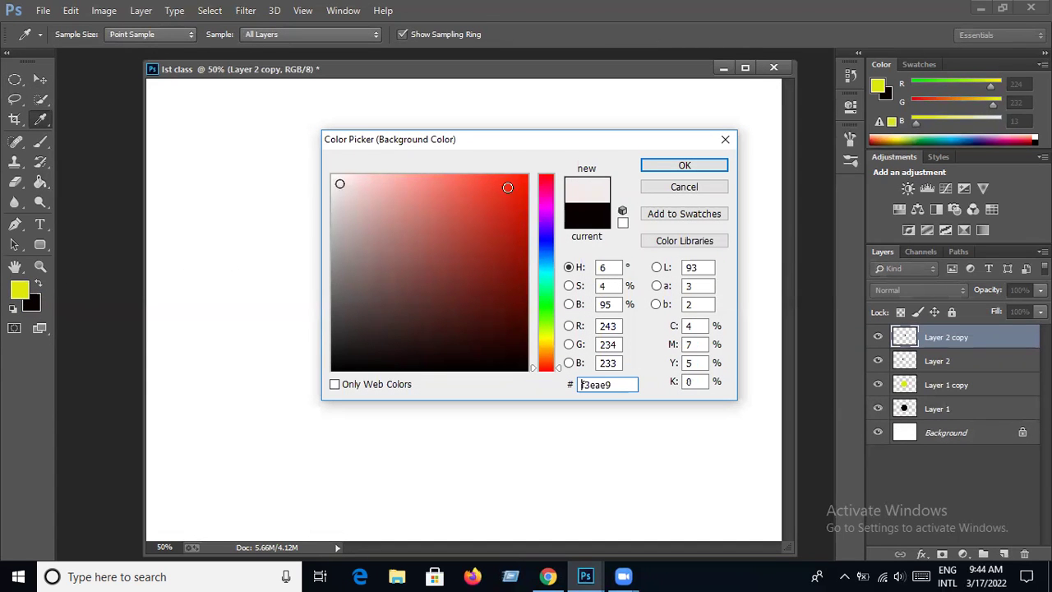
pyautogui.click(683, 165)
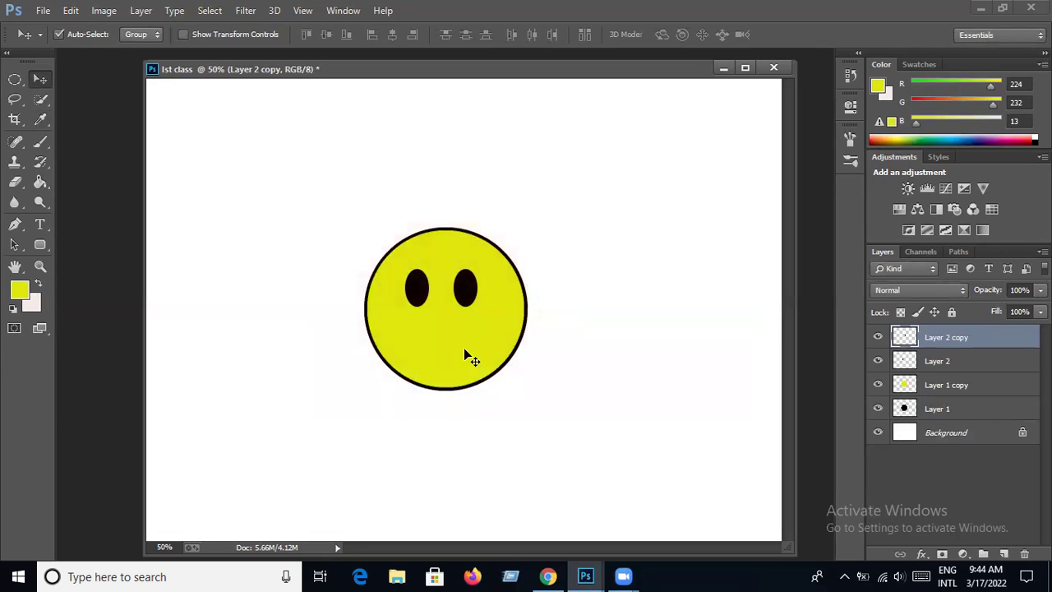
pyautogui.click(423, 295)
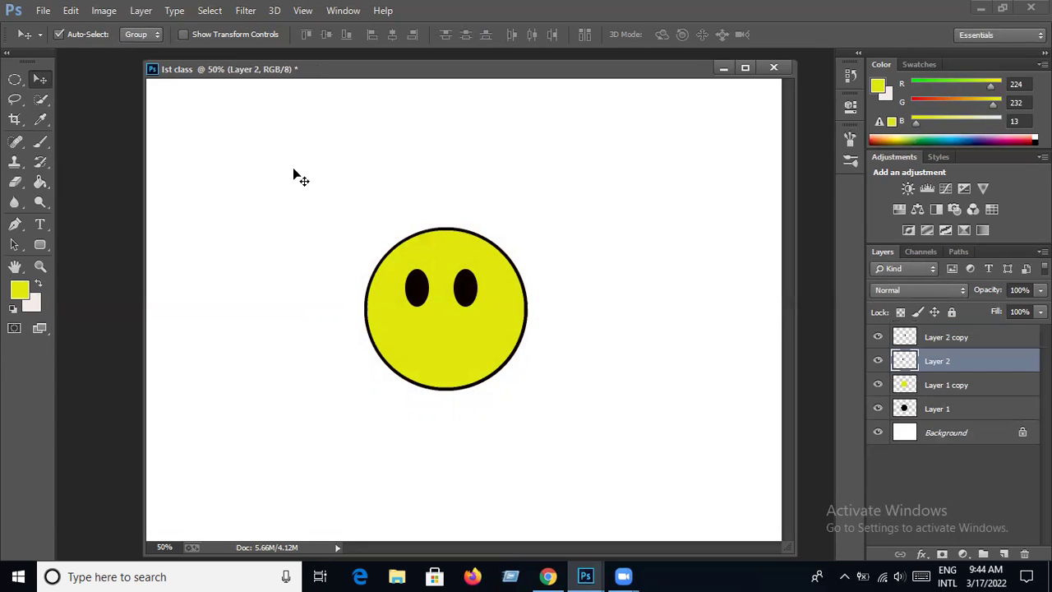
# Duplicate Layer 2 as 'Layer 2 copy 2' and shift it slightly down-left.
pyautogui.click(140, 10)
pyautogui.click(173, 57)
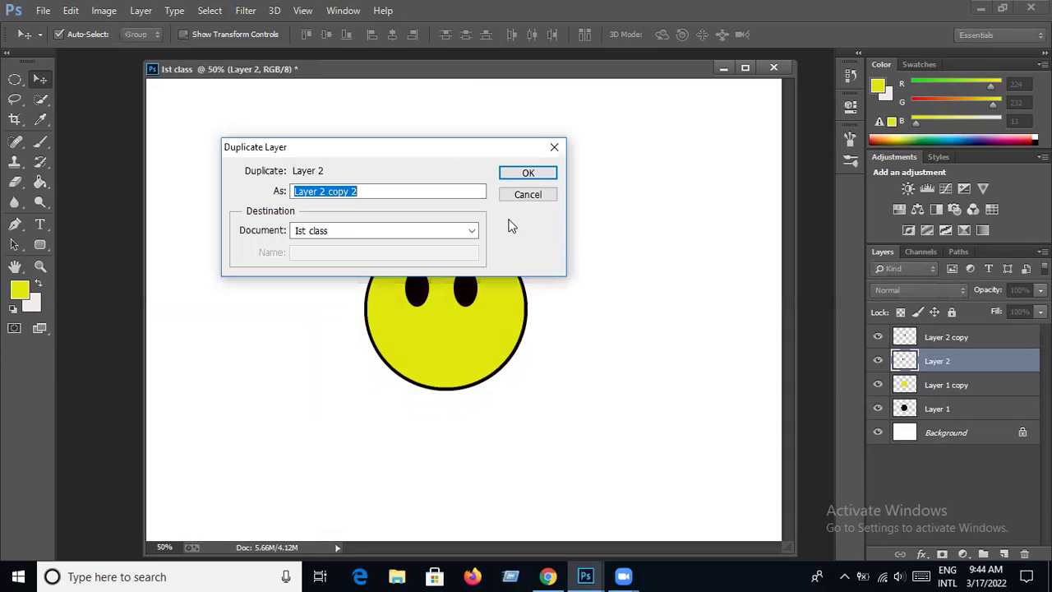
pyautogui.click(514, 174)
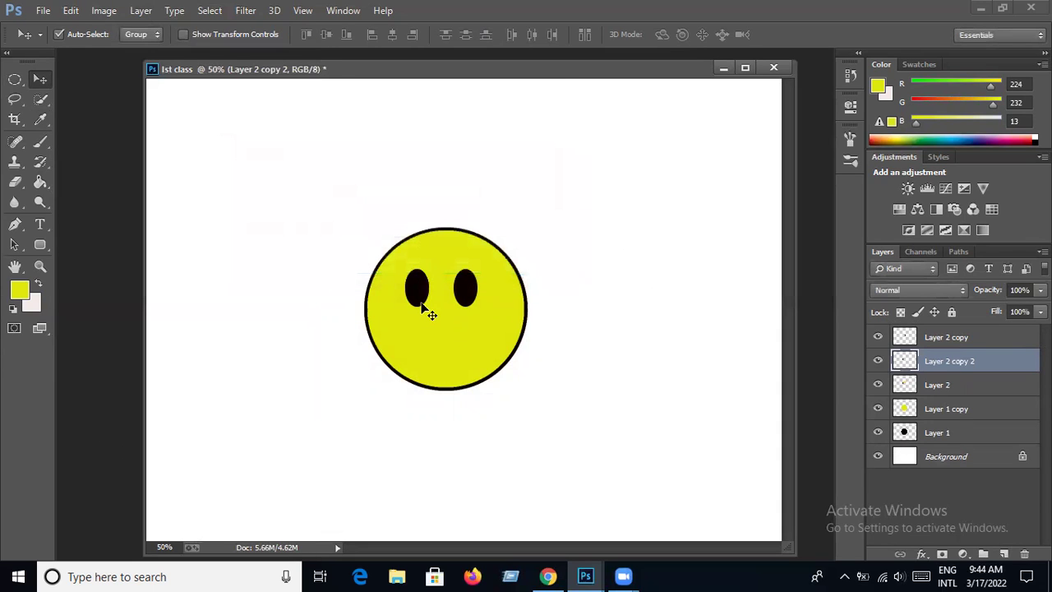
pyautogui.moveTo(414, 288)
pyautogui.mouseDown()
pyautogui.moveTo(401, 307)
pyautogui.moveTo(414, 293)
pyautogui.mouseUp()
# Scale the eye copy to about 76% with Free Transform.
pyautogui.click(71, 10)
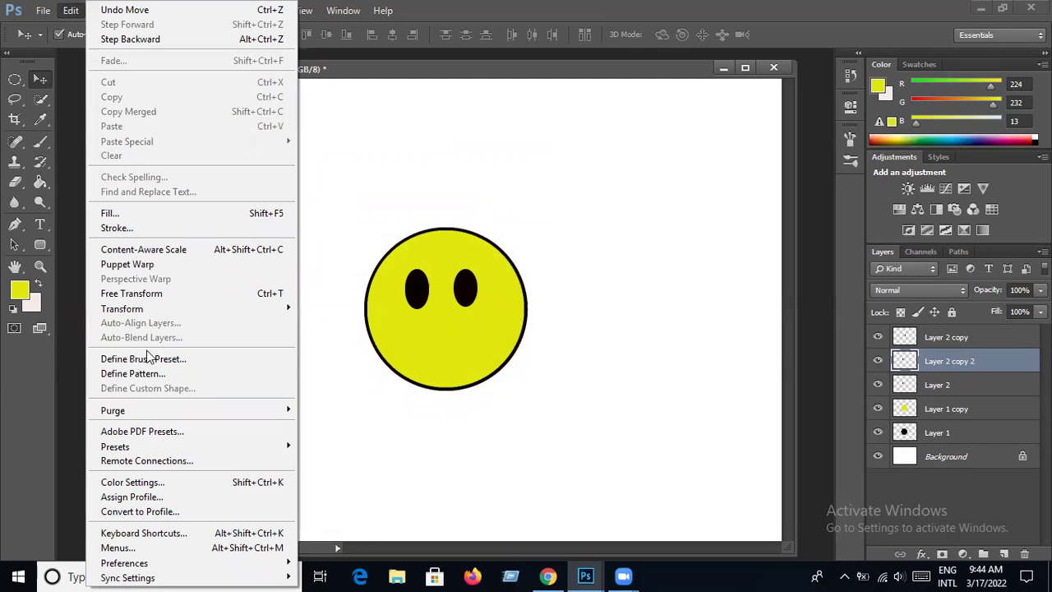
pyautogui.click(134, 293)
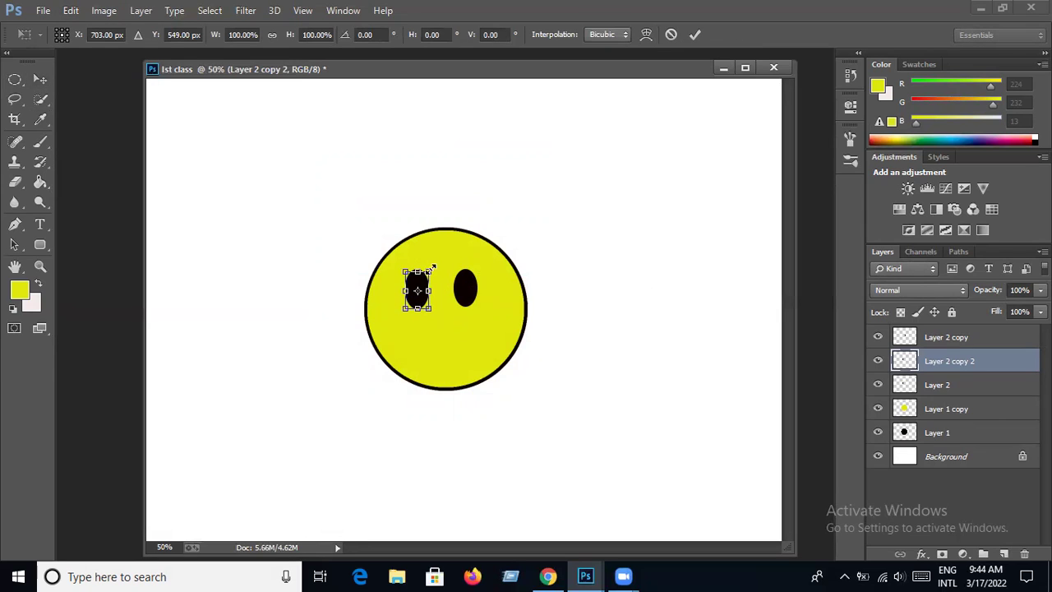
pyautogui.moveTo(419, 267); pyautogui.dragTo(418, 280)
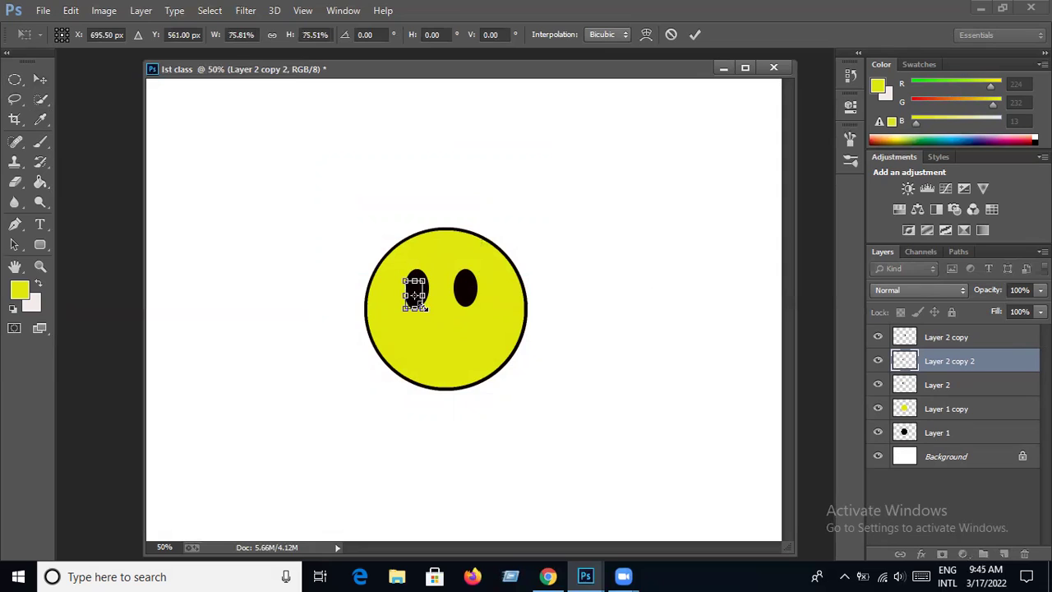
pyautogui.press('Return')
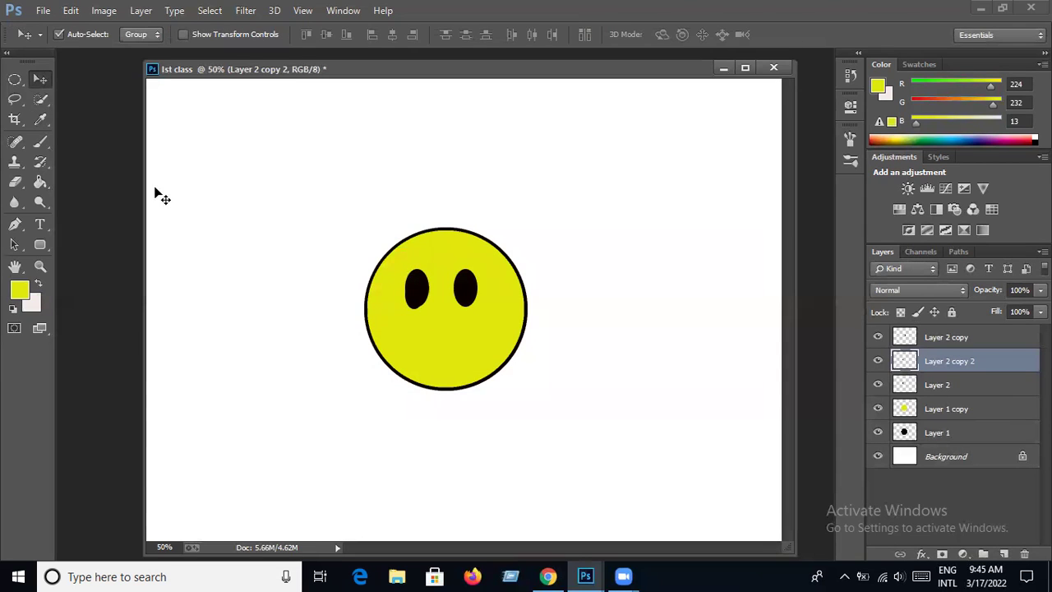
# Fill the small eye copy off-white, shrink it further, and nudge it right inside the left eye.
pyautogui.click(38, 284)
pyautogui.click(40, 181)
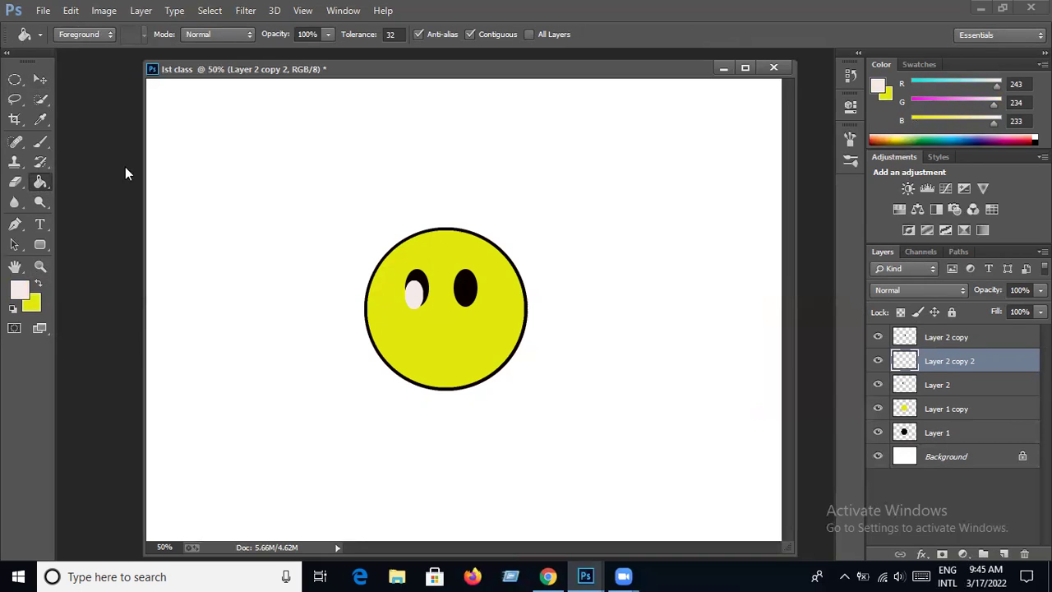
pyautogui.click(71, 10)
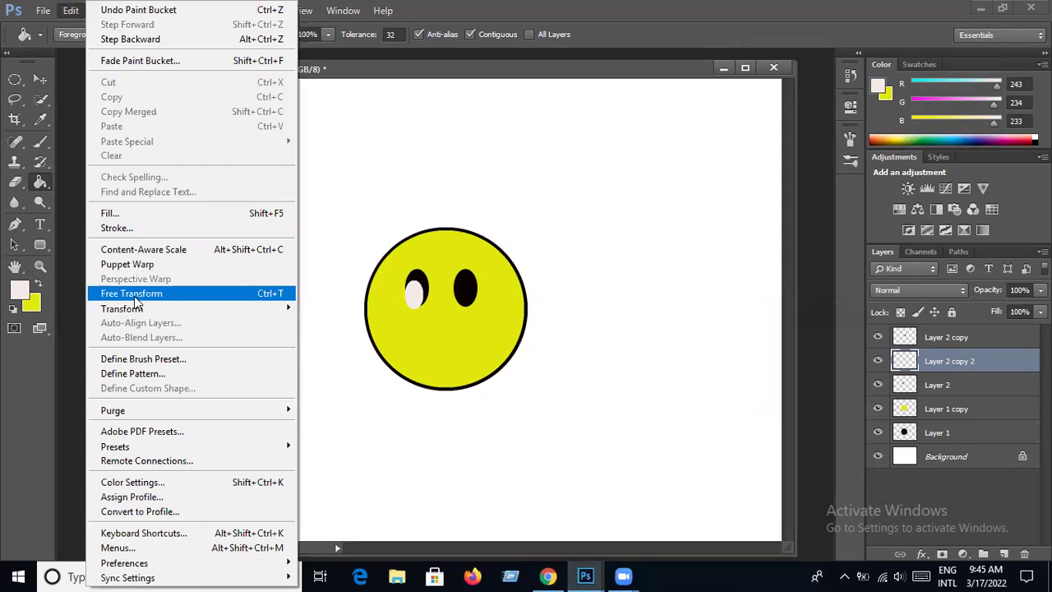
pyautogui.click(135, 297)
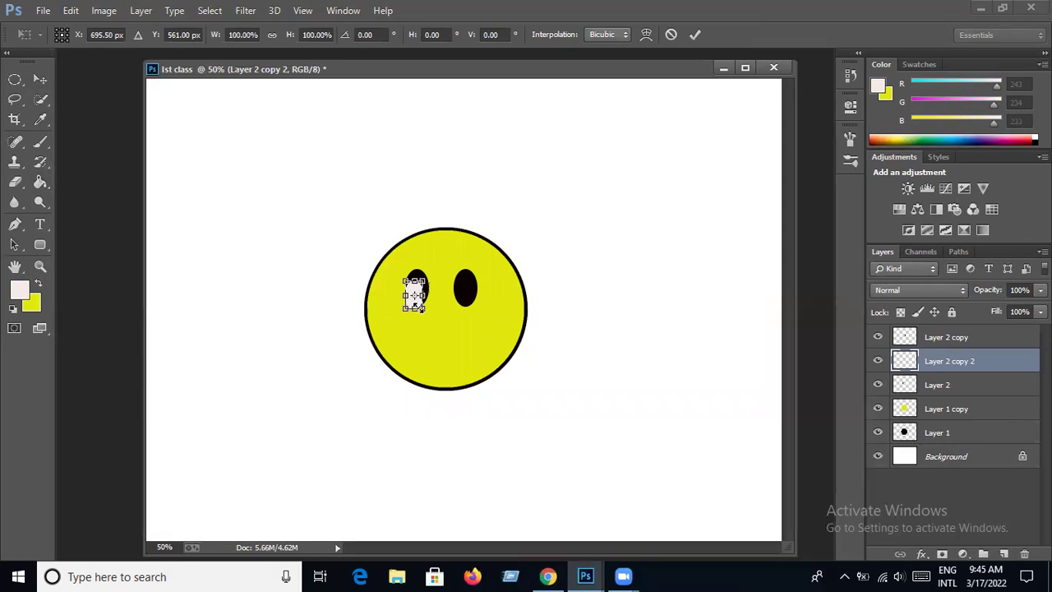
pyautogui.moveTo(413, 300)
pyautogui.mouseDown()
pyautogui.moveTo(424, 281)
pyautogui.moveTo(413, 288)
pyautogui.mouseUp()
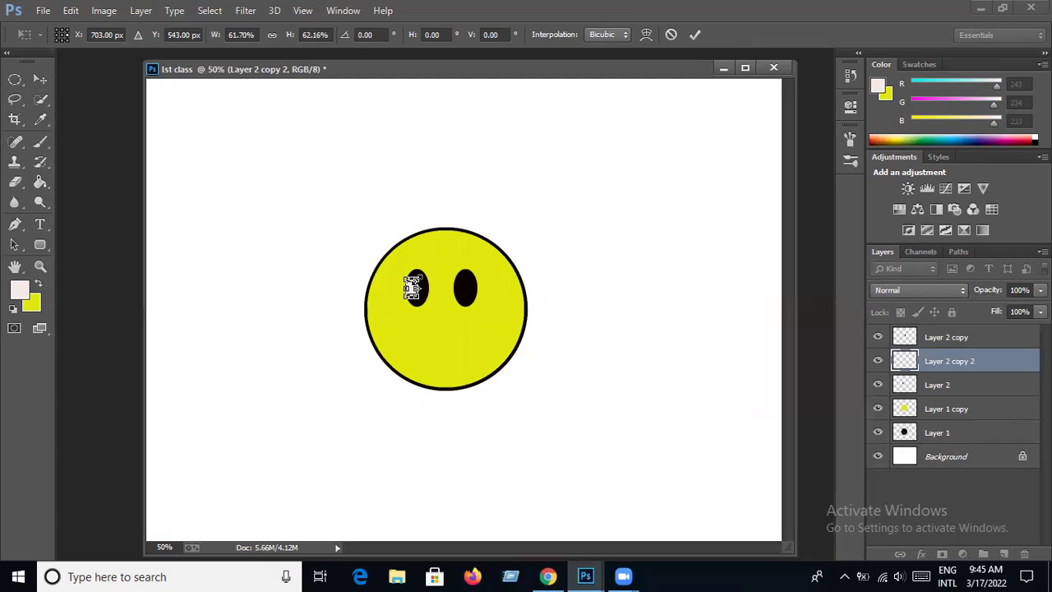
pyautogui.press('g')
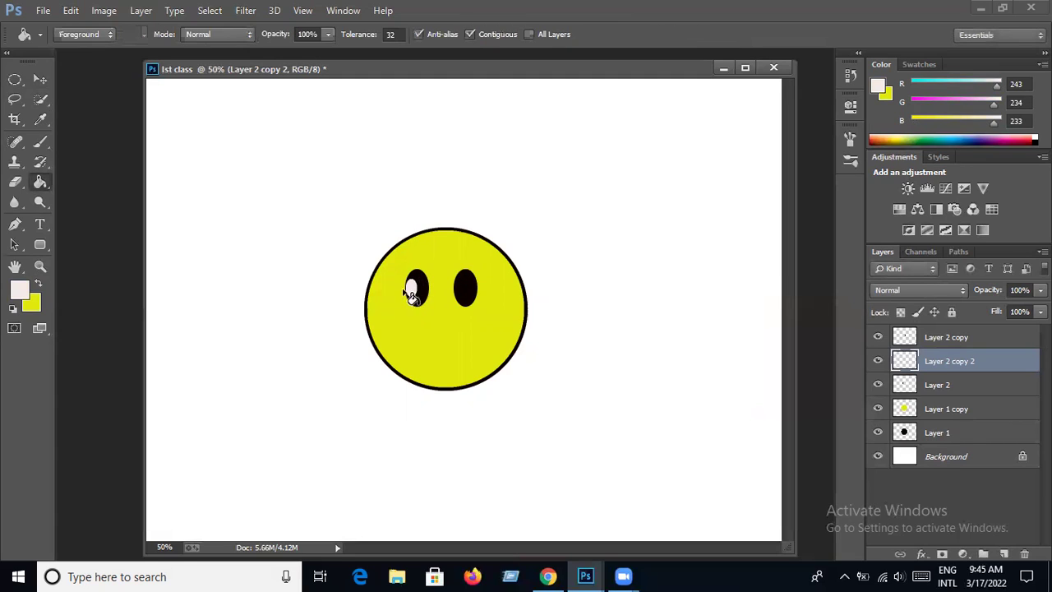
pyautogui.click(39, 80)
pyautogui.moveTo(411, 296); pyautogui.dragTo(418, 297)
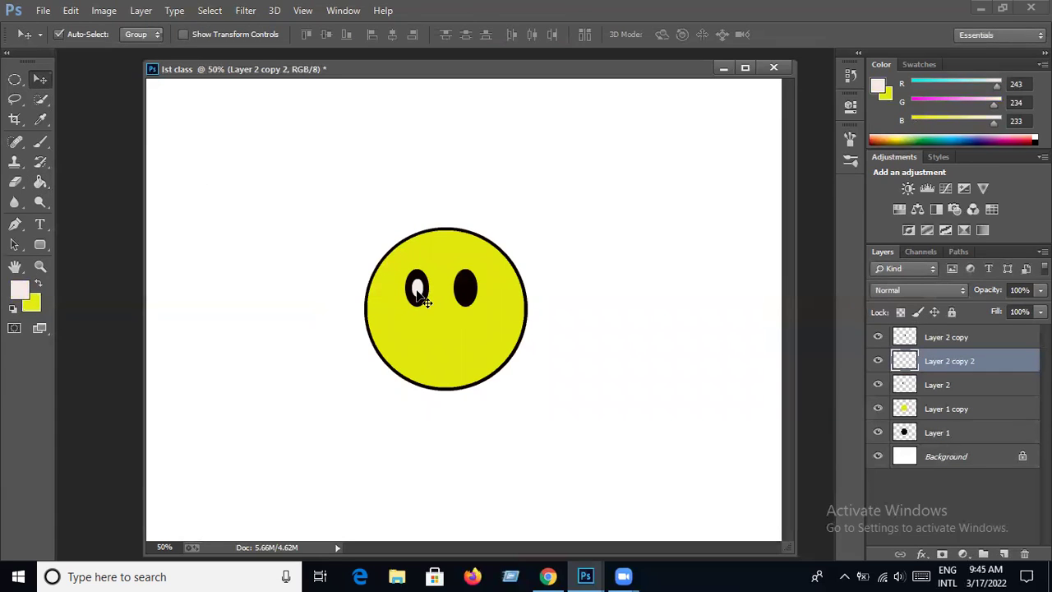
# Duplicate the highlight to 'Layer 2 copy 3', raise it, and place it inside the right eye.
pyautogui.click(131, 11)
pyautogui.click(157, 57)
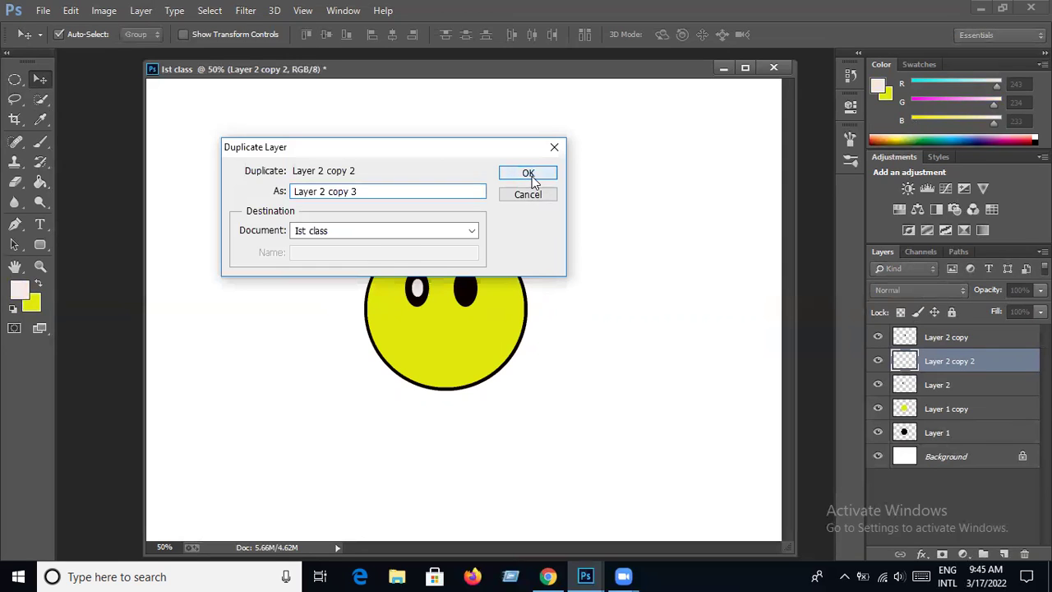
pyautogui.click(533, 176)
pyautogui.moveTo(417, 294); pyautogui.dragTo(442, 308)
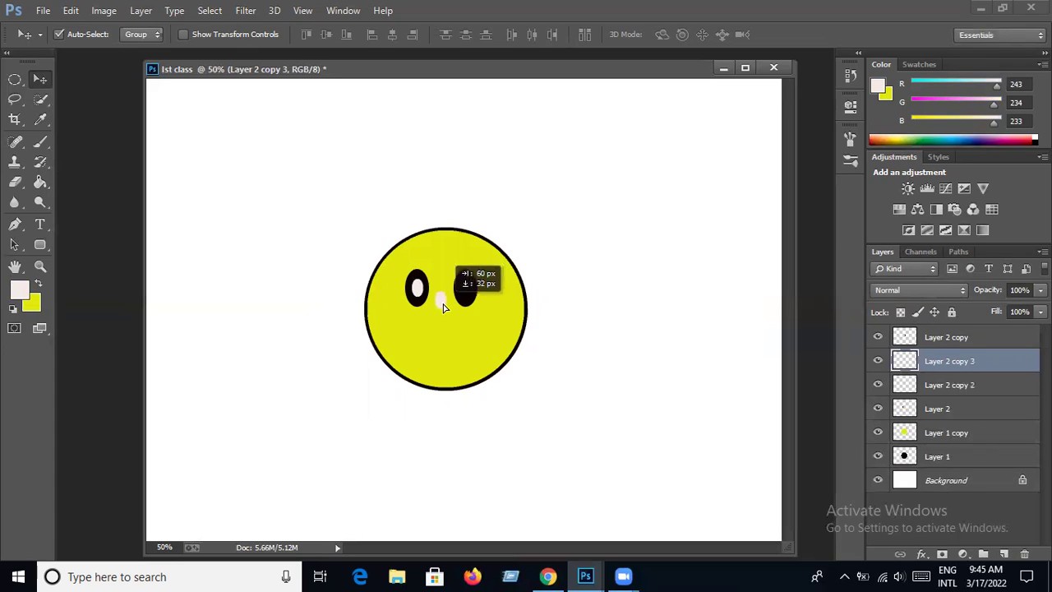
pyautogui.moveTo(949, 367); pyautogui.dragTo(949, 335)
pyautogui.moveTo(441, 303); pyautogui.dragTo(466, 298)
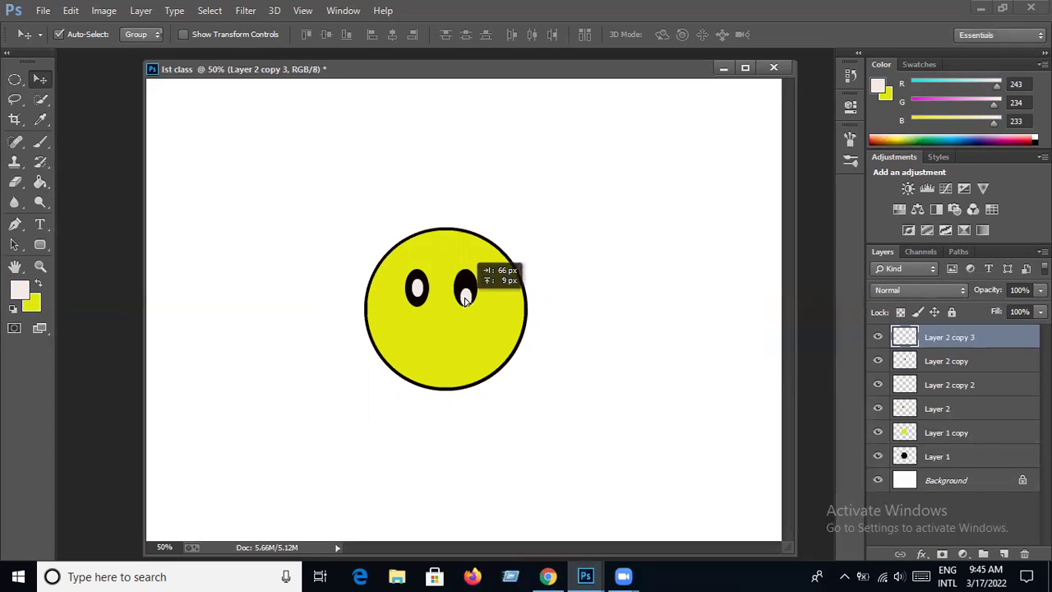
# Draw a circular elliptical selection to the right of the face.
pyautogui.rightClick(14, 80)
pyautogui.click(90, 89)
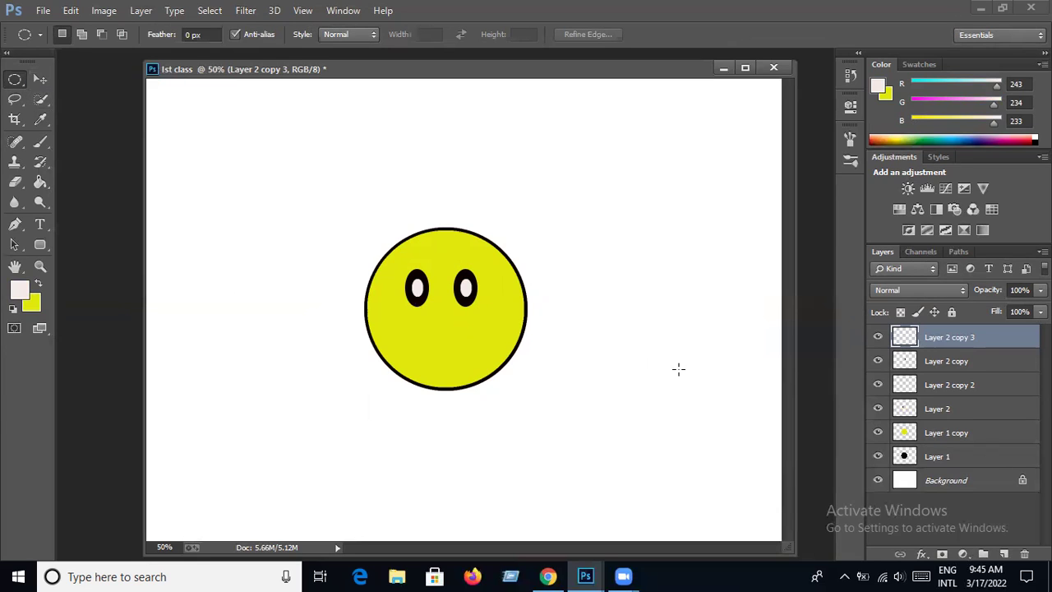
pyautogui.moveTo(617, 271)
pyautogui.mouseDown()
pyautogui.moveTo(736, 423)
pyautogui.moveTo(737, 398)
pyautogui.mouseUp()
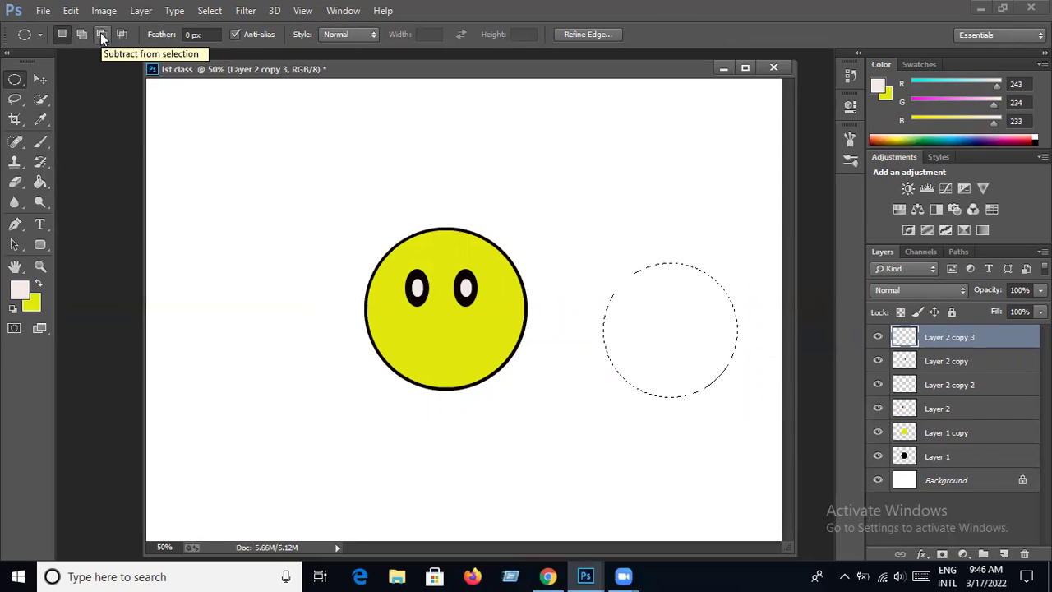
# Try adding an overlapping wider ellipse to the circle, then undo the irregular result.
pyautogui.click(100, 33)
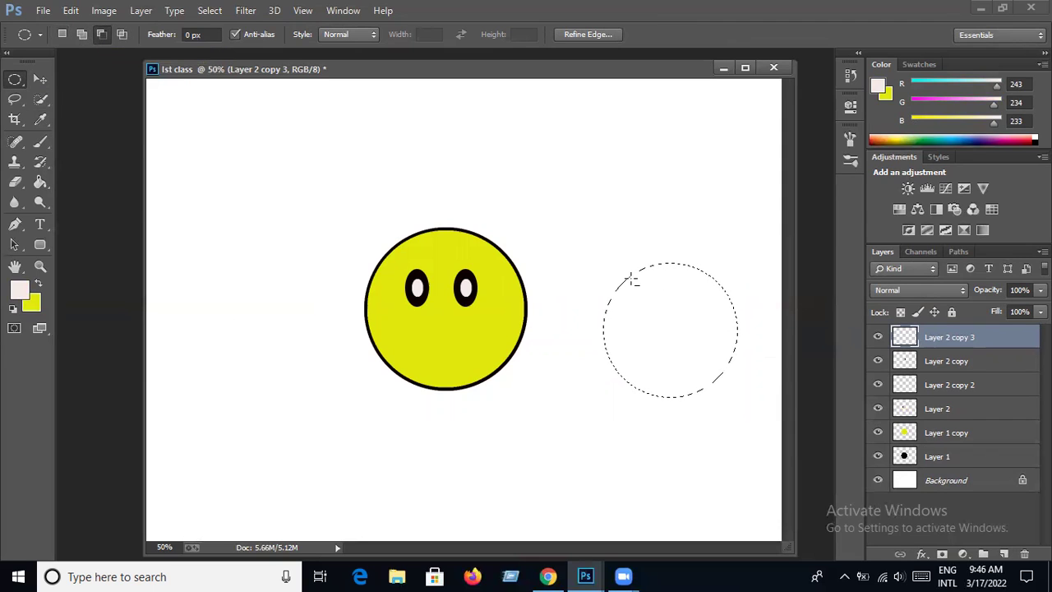
pyautogui.press('shift')
pyautogui.moveTo(579, 253); pyautogui.dragTo(748, 391)
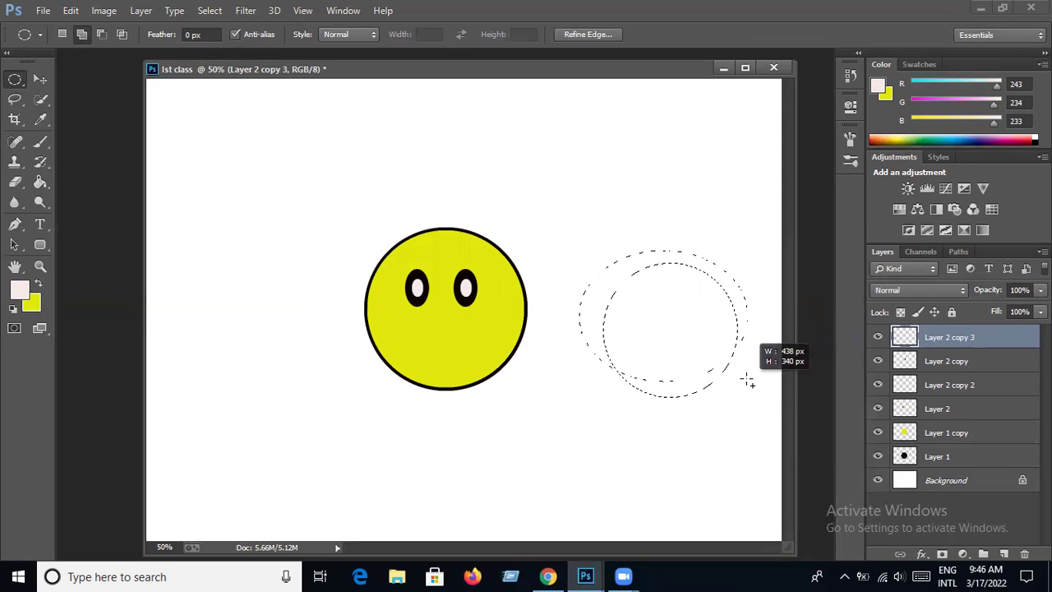
pyautogui.moveTo(748, 391); pyautogui.dragTo(740, 383)
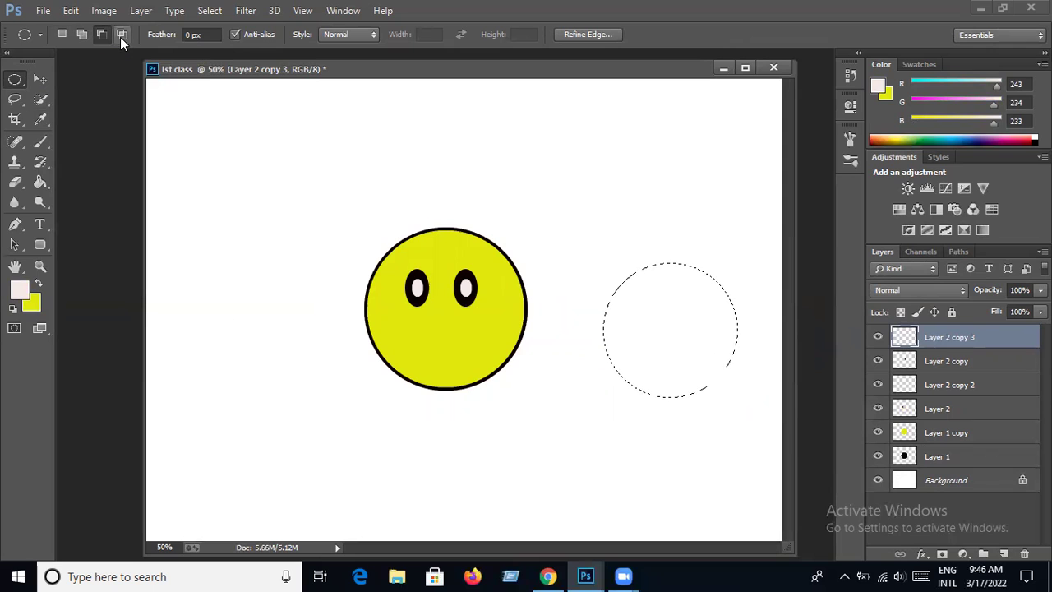
pyautogui.press('shift')
pyautogui.moveTo(580, 264); pyautogui.dragTo(749, 380)
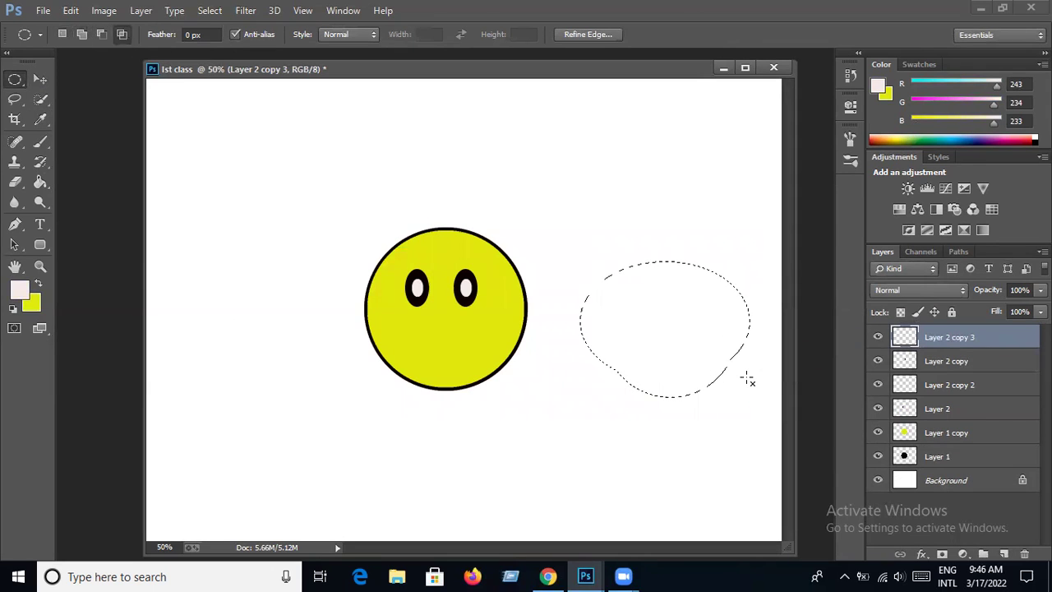
pyautogui.hotkey('ctrl', 'z')
# Subtract an ellipse over the circle's top to leave a crescent selection.
pyautogui.click(101, 33)
pyautogui.press('shift')
pyautogui.press('alt')
pyautogui.moveTo(605, 251); pyautogui.dragTo(743, 389)
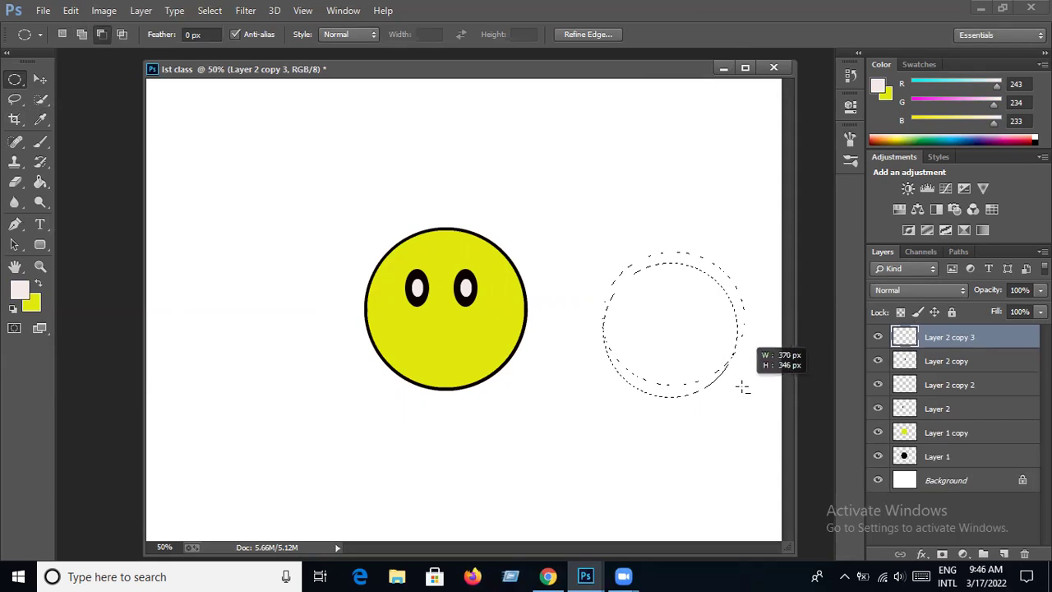
pyautogui.moveTo(743, 387); pyautogui.dragTo(743, 385)
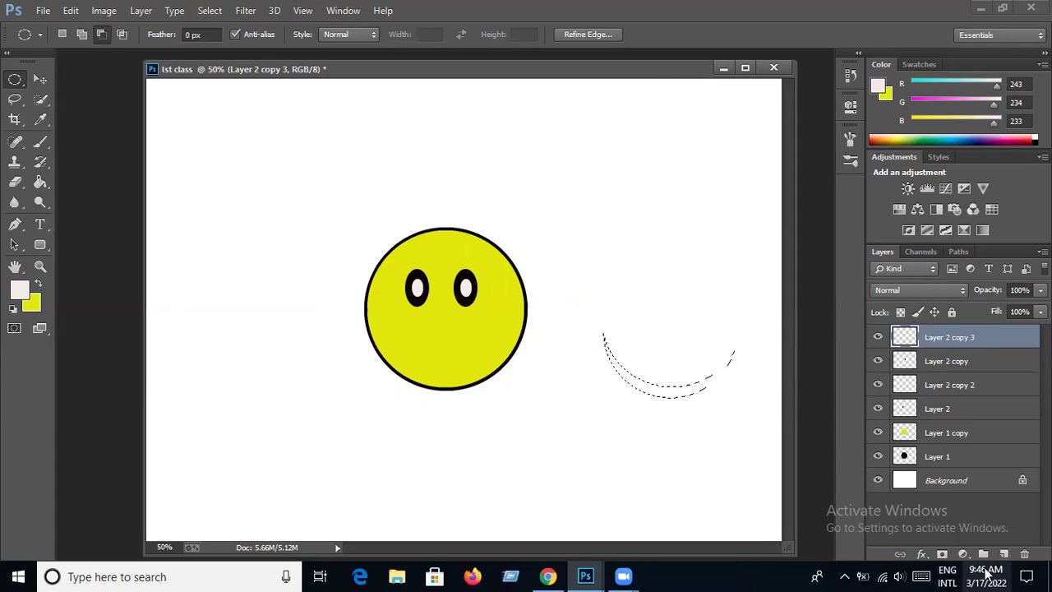
# Add a new empty Layer 3 for the mouth and set the foreground colour to near-black.
pyautogui.click(1003, 555)
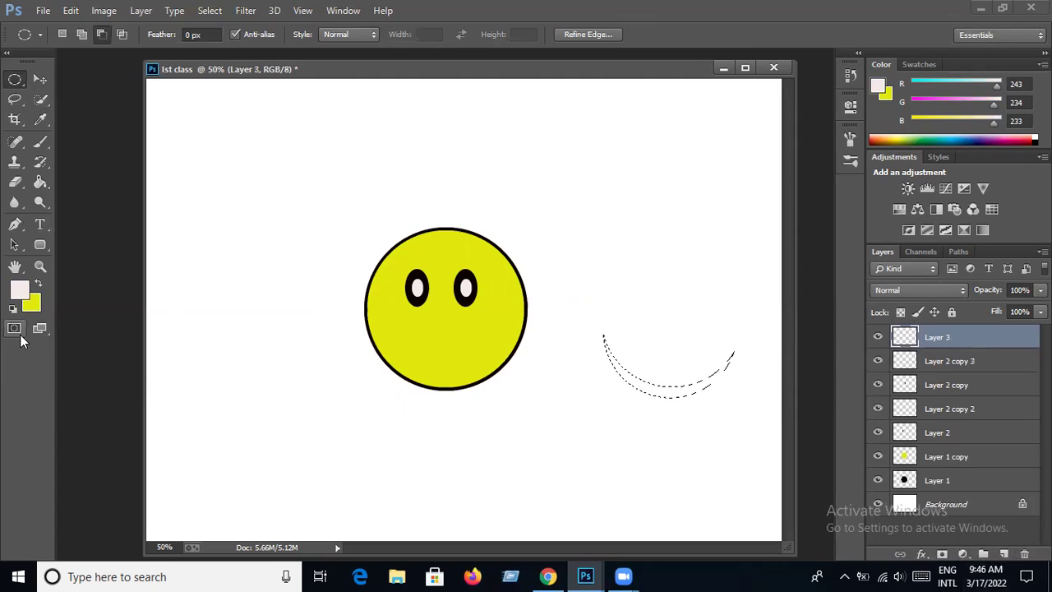
pyautogui.click(37, 284)
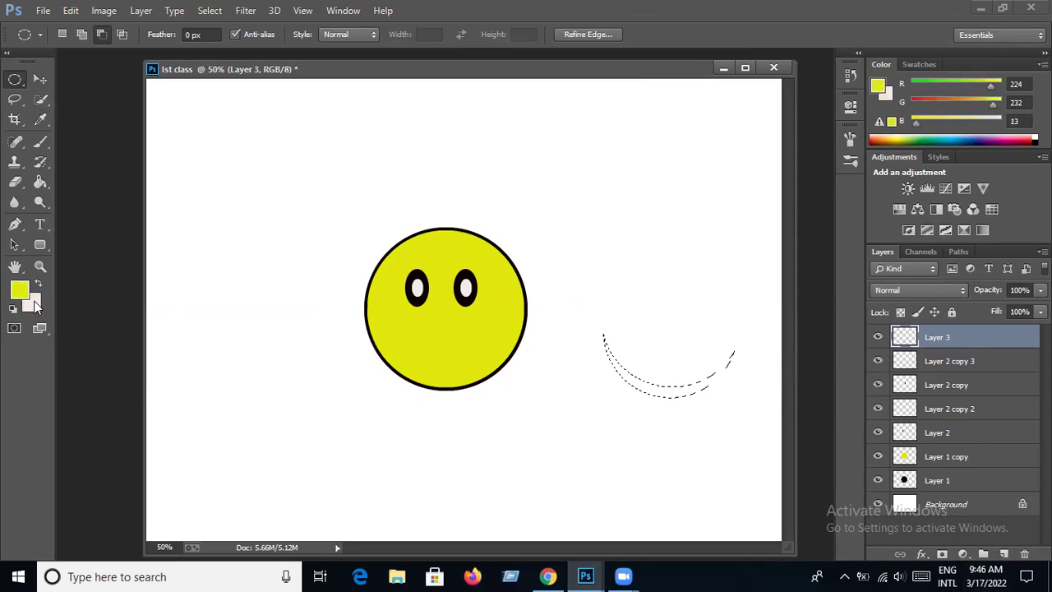
pyautogui.click(18, 289)
pyautogui.click(519, 366)
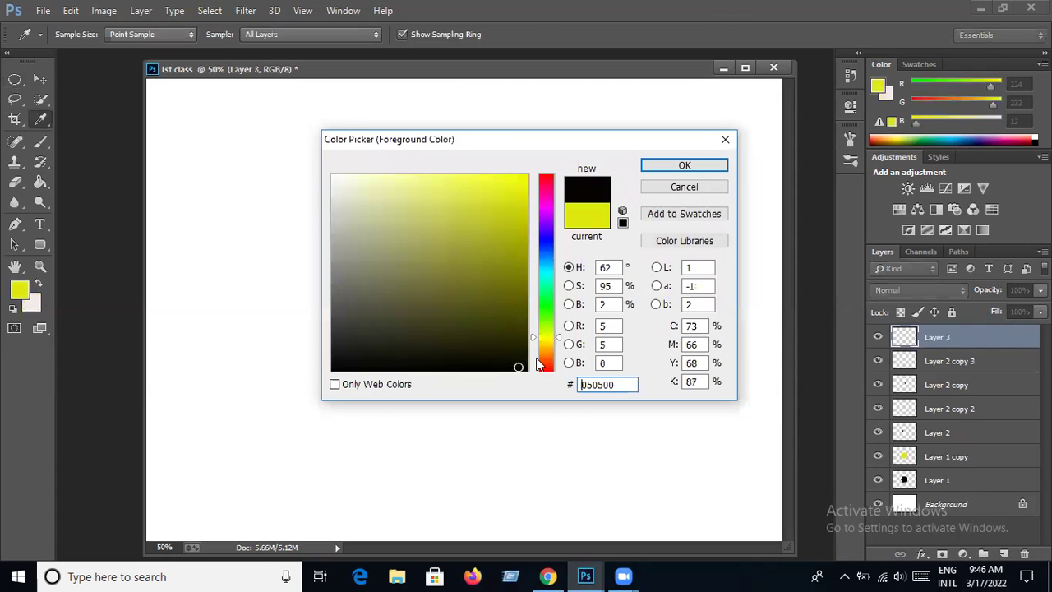
pyautogui.click(699, 165)
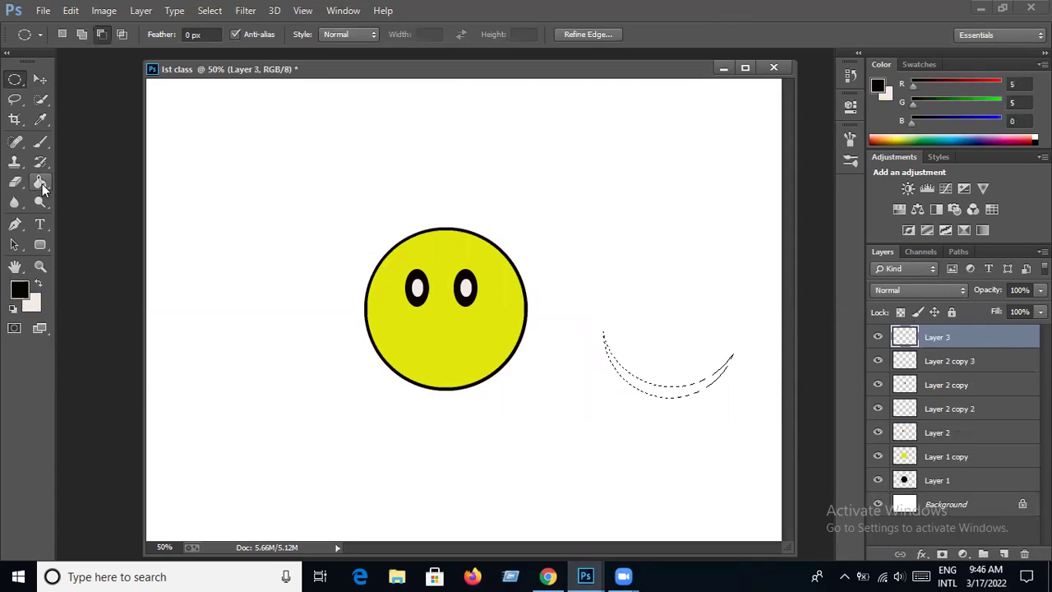
pyautogui.click(42, 183)
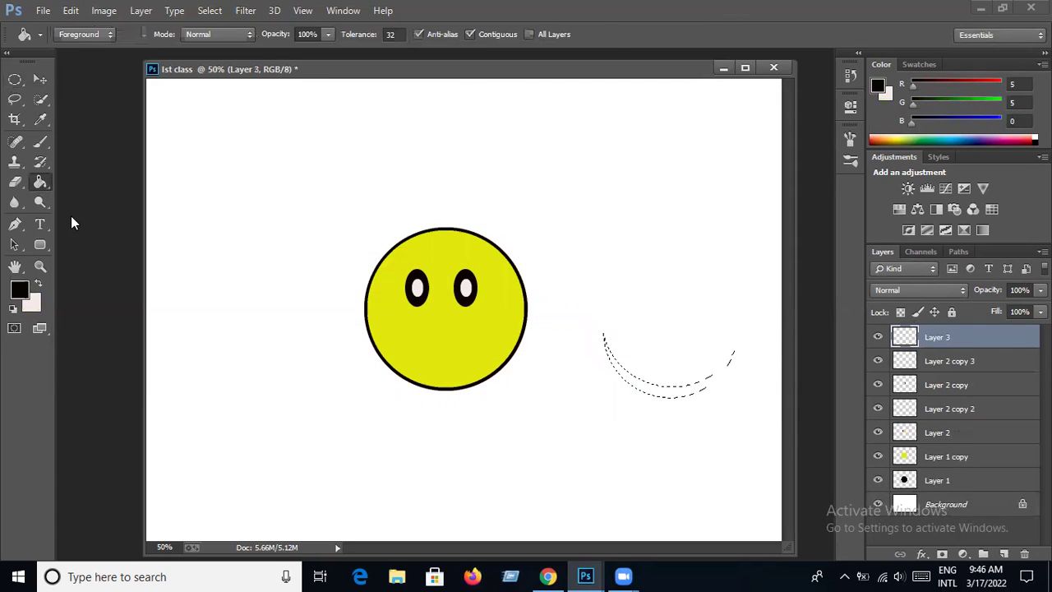
# Fill the crescent selection with black and deselect it.
pyautogui.click(647, 391)
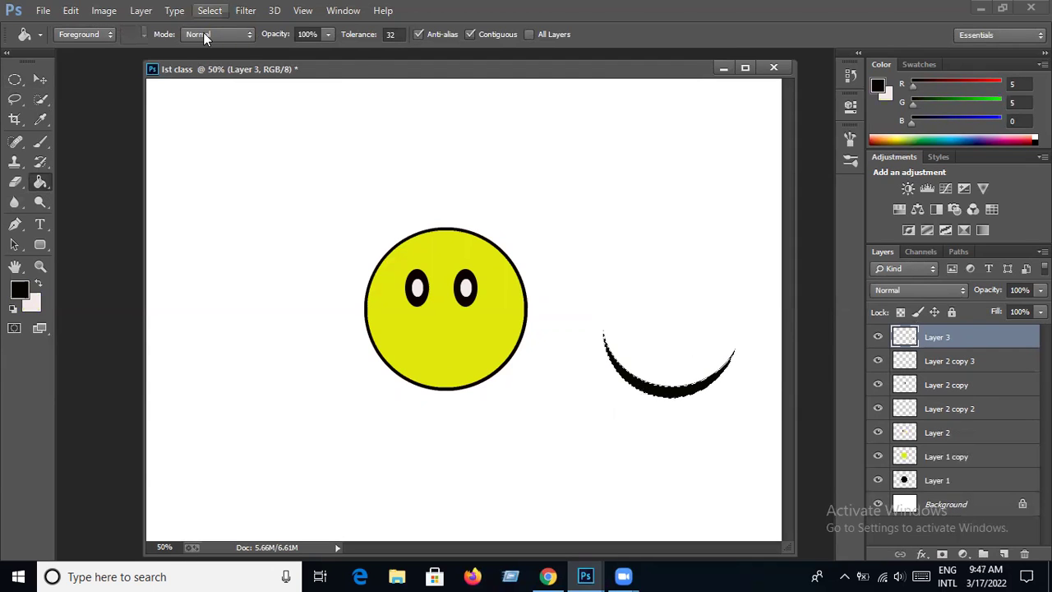
pyautogui.click(210, 9)
pyautogui.click(227, 40)
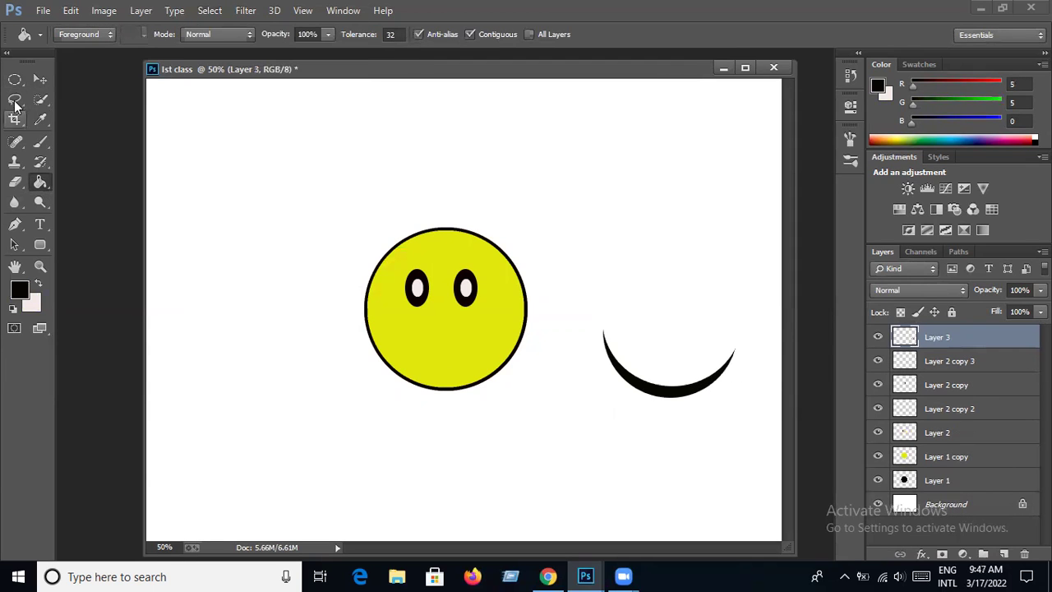
# Shrink, tilt and move the black crescent into the lower yellow face as a smile.
pyautogui.click(39, 79)
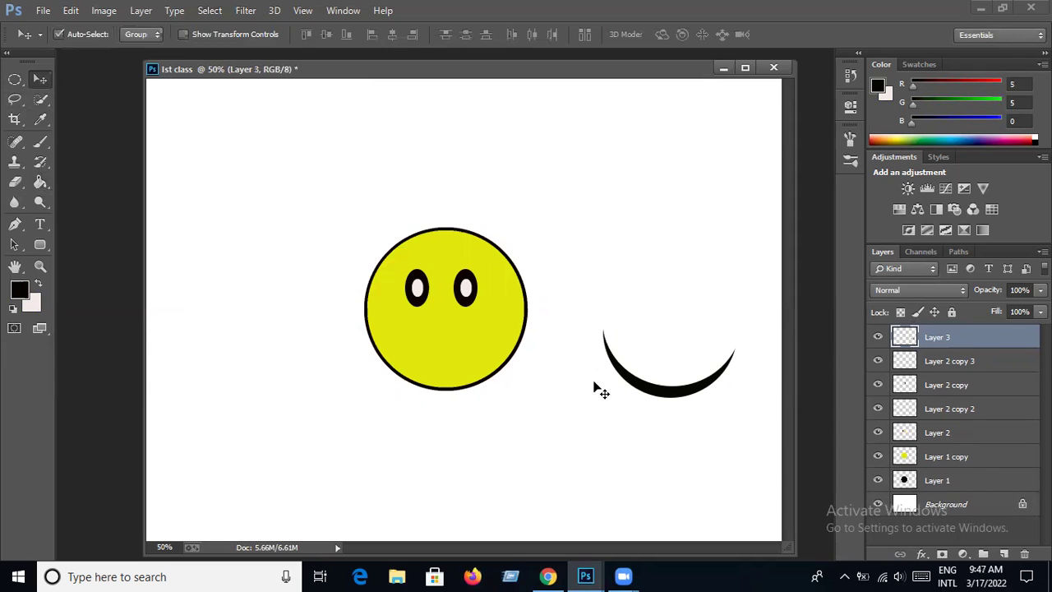
pyautogui.click(71, 10)
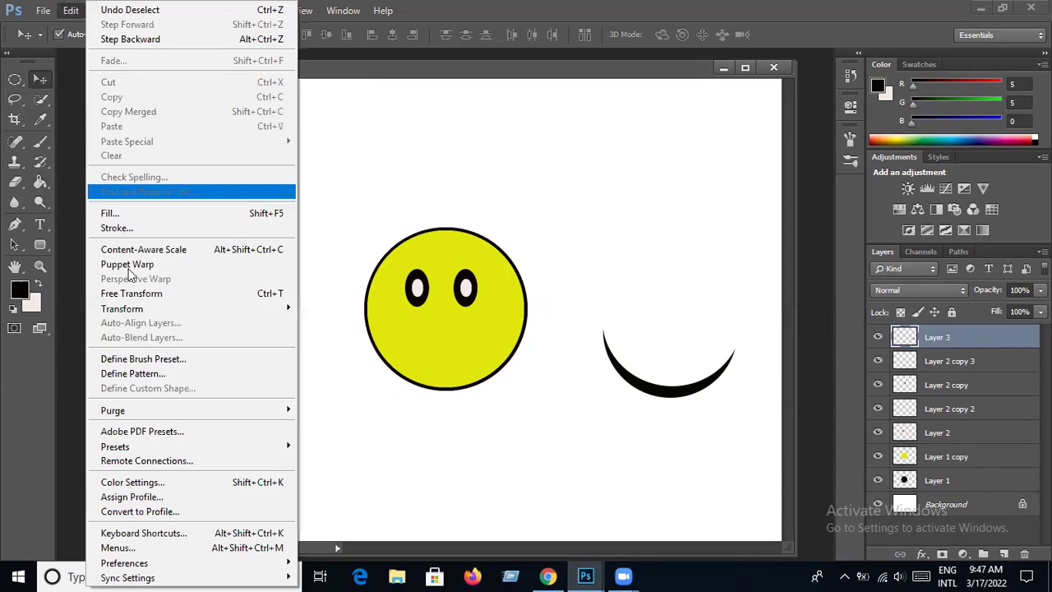
pyautogui.click(148, 296)
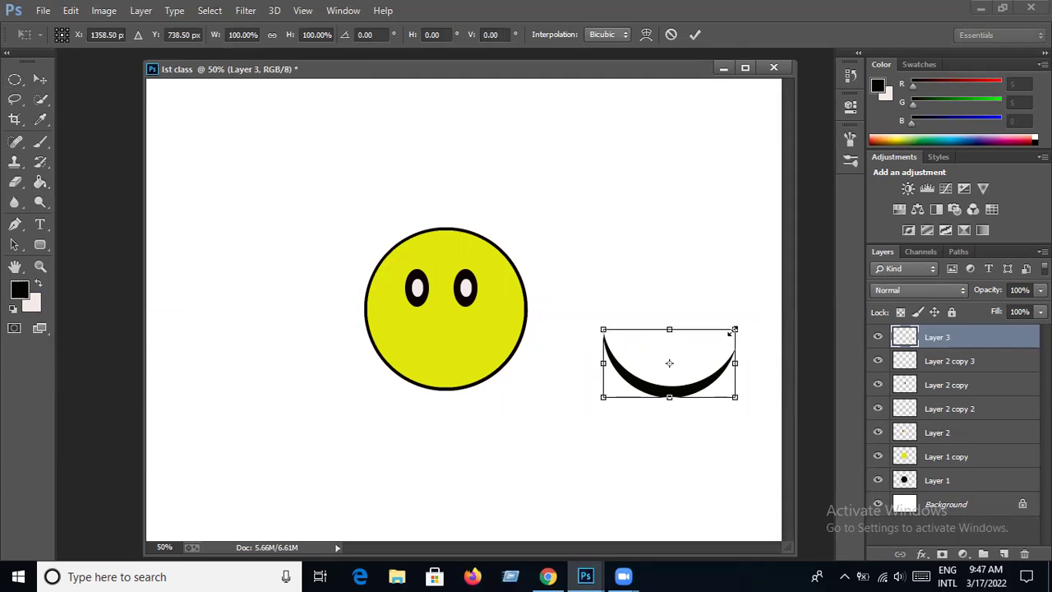
pyautogui.moveTo(733, 329); pyautogui.dragTo(690, 352)
pyautogui.moveTo(651, 381)
pyautogui.mouseDown()
pyautogui.moveTo(563, 397)
pyautogui.moveTo(449, 359)
pyautogui.mouseUp()
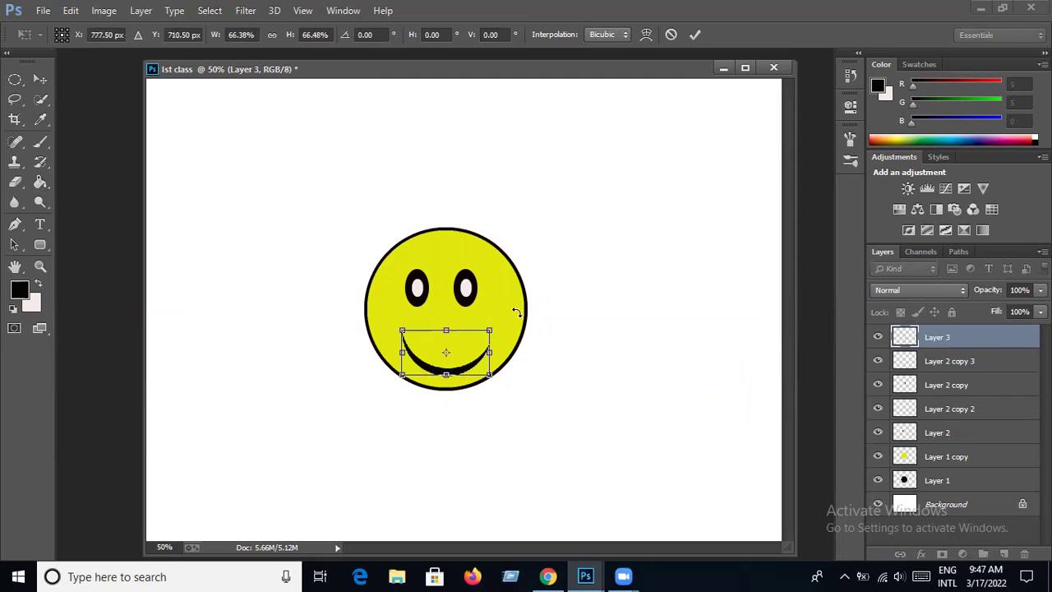
pyautogui.moveTo(498, 320); pyautogui.dragTo(502, 300)
pyautogui.moveTo(464, 363); pyautogui.dragTo(463, 350)
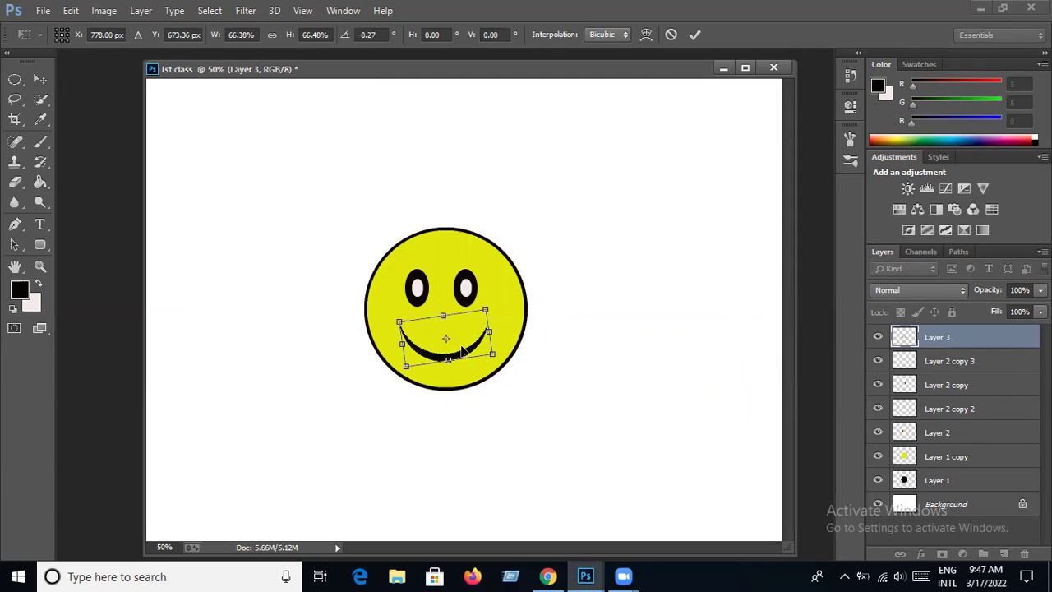
pyautogui.moveTo(493, 313)
pyautogui.mouseDown()
pyautogui.moveTo(479, 333)
pyautogui.moveTo(452, 344)
pyautogui.moveTo(458, 351)
pyautogui.mouseUp()
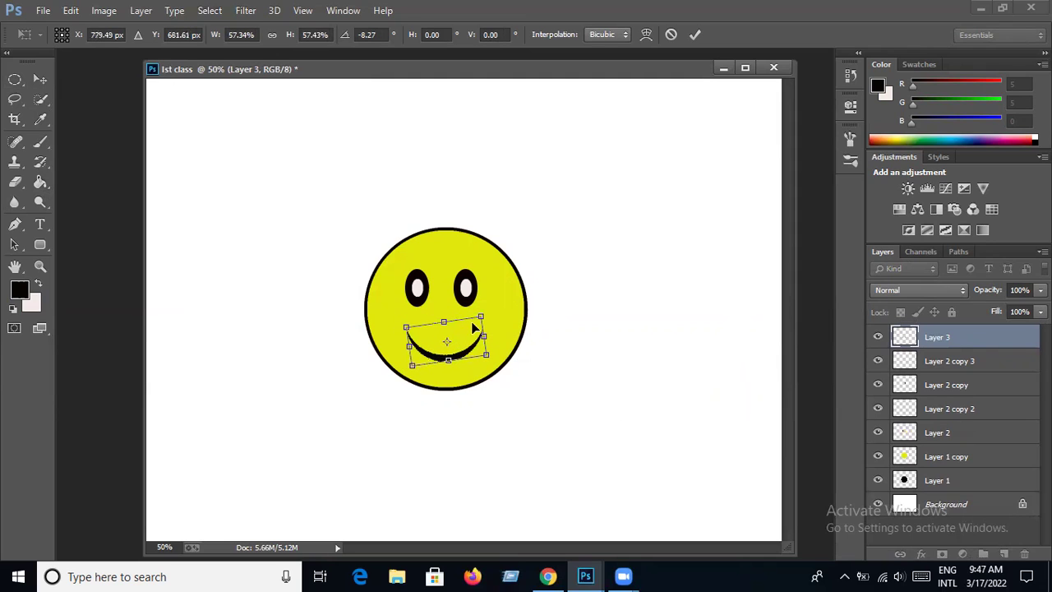
pyautogui.press('Return')
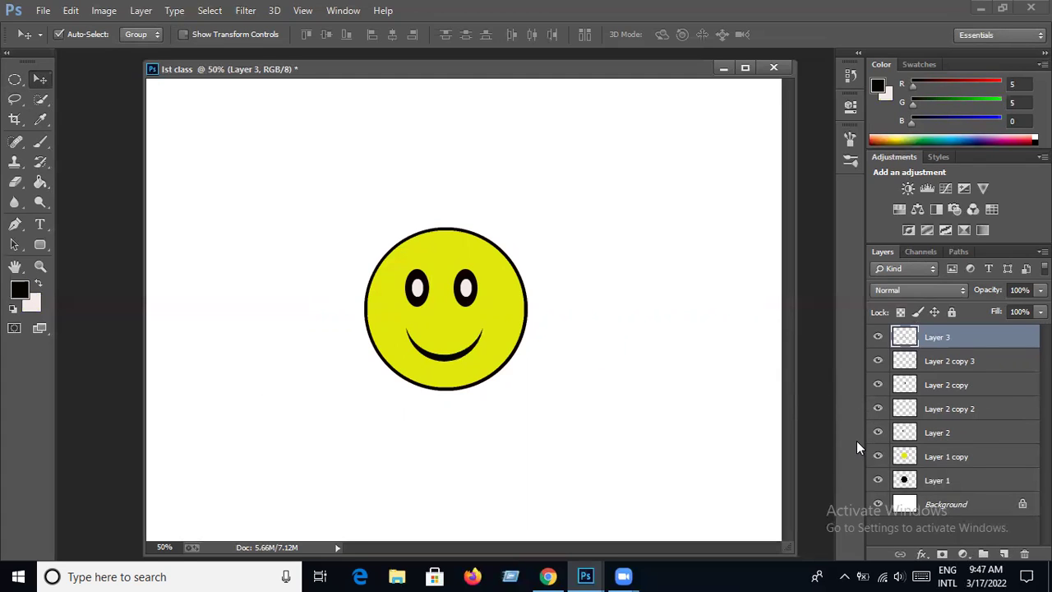
# Select the smiley's layers down to Layer 1, group them as Group 1, and drag it up-right.
pyautogui.keyDown('shift'); pyautogui.click(941, 481); pyautogui.keyUp('shift')
pyautogui.rightClick(949, 448)
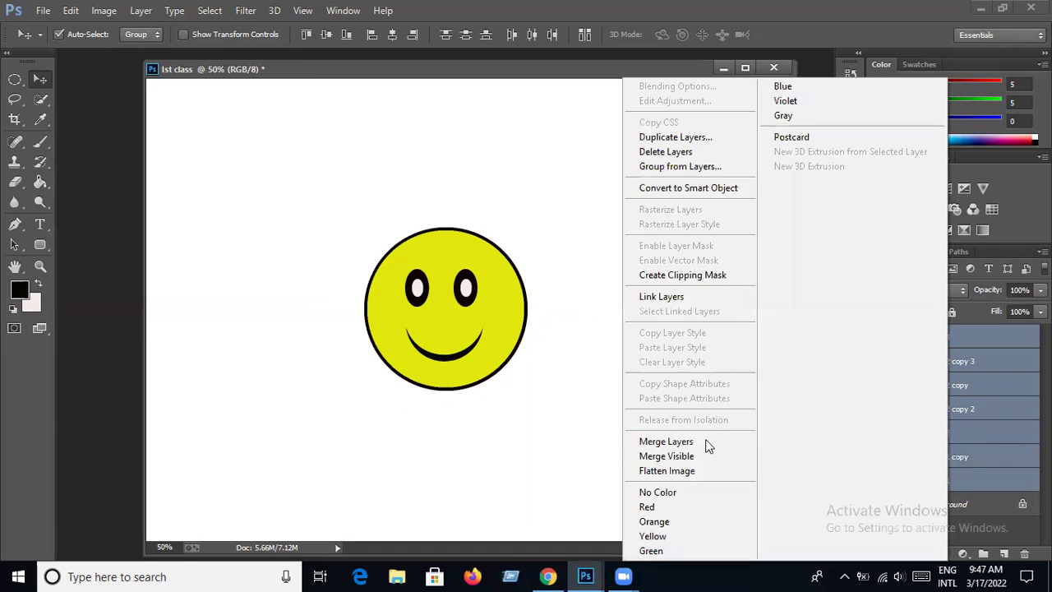
pyautogui.click(681, 168)
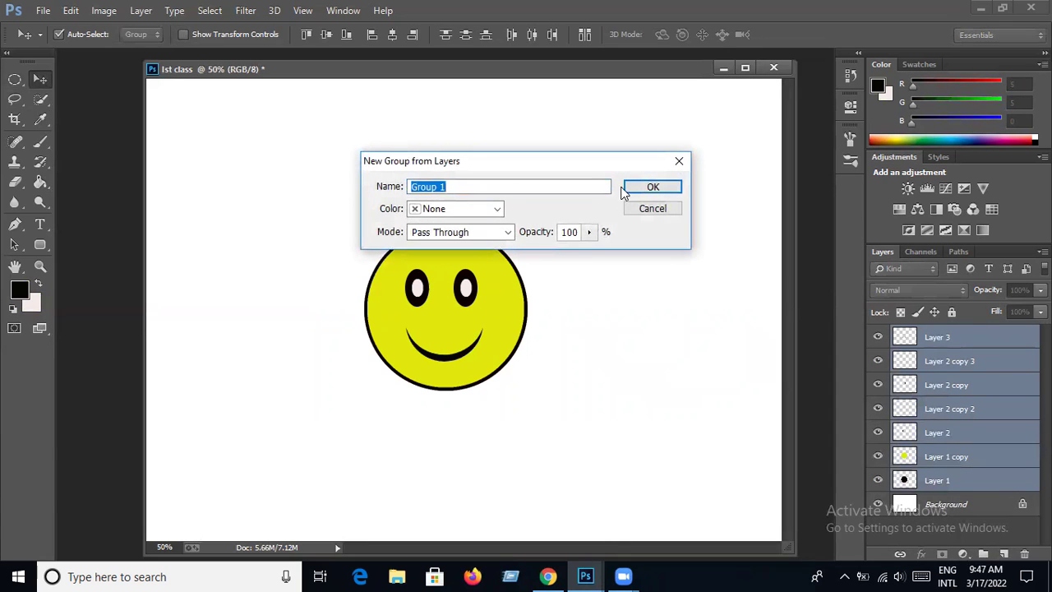
pyautogui.click(626, 188)
pyautogui.moveTo(482, 294); pyautogui.dragTo(541, 252)
pyautogui.moveTo(686, 236); pyautogui.dragTo(682, 249)
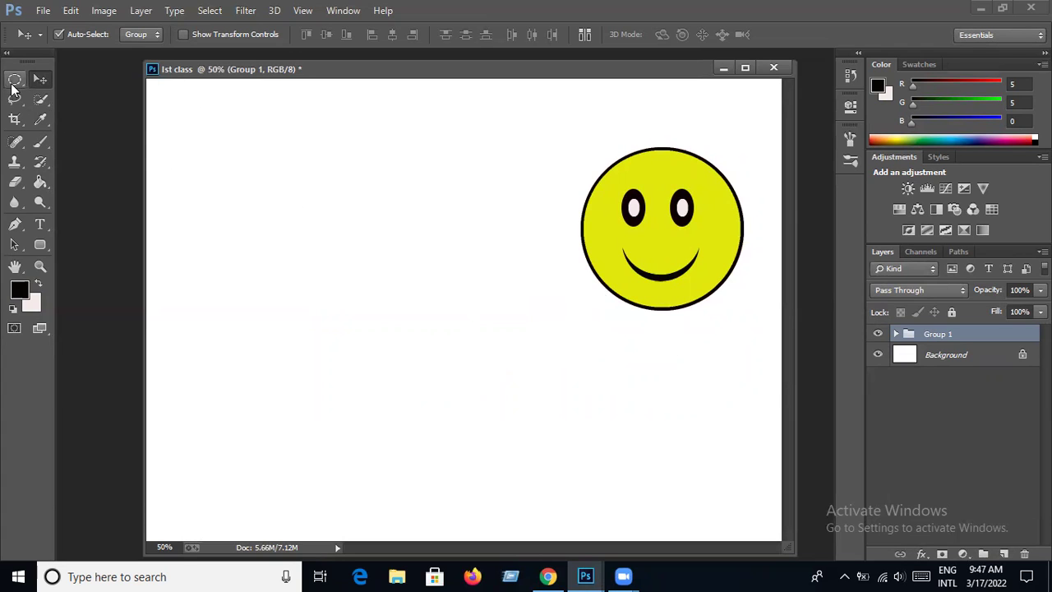
# Draw a circle left of the smiley and fill it black on new Layer 4.
pyautogui.click(15, 81)
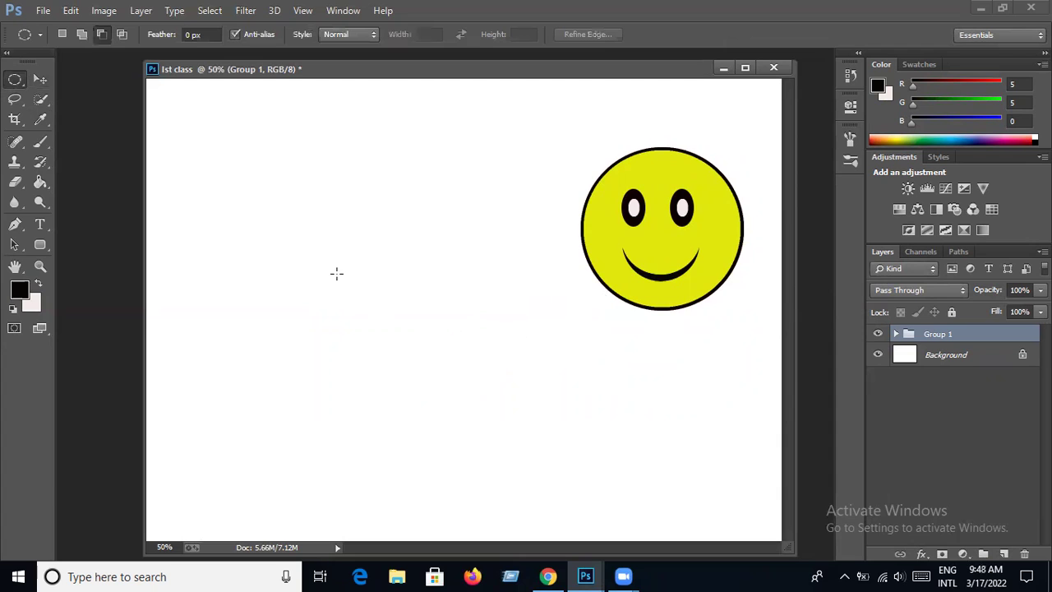
pyautogui.moveTo(299, 200); pyautogui.dragTo(433, 345)
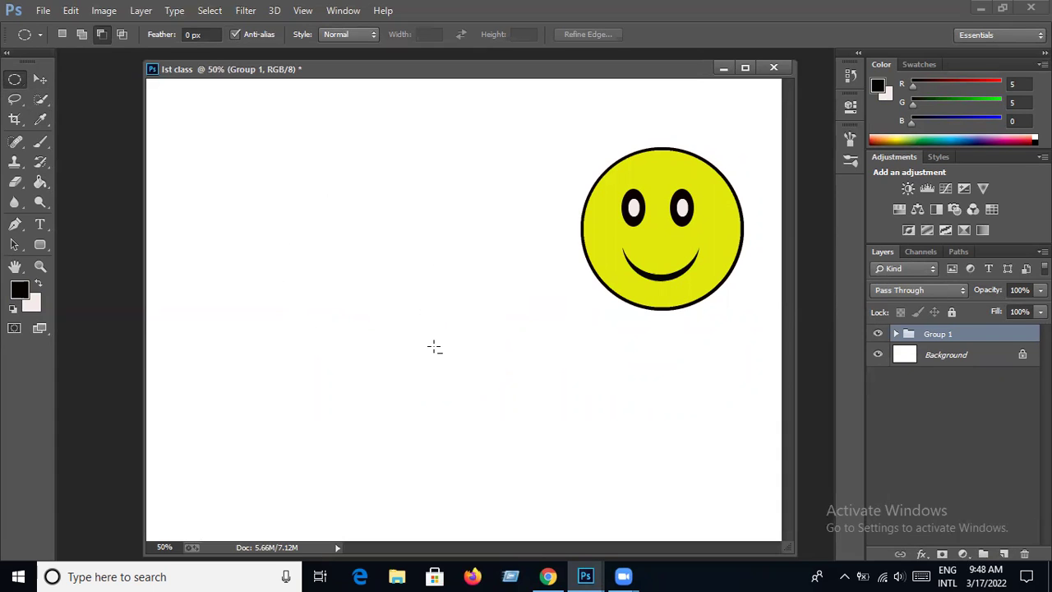
pyautogui.click(1000, 557)
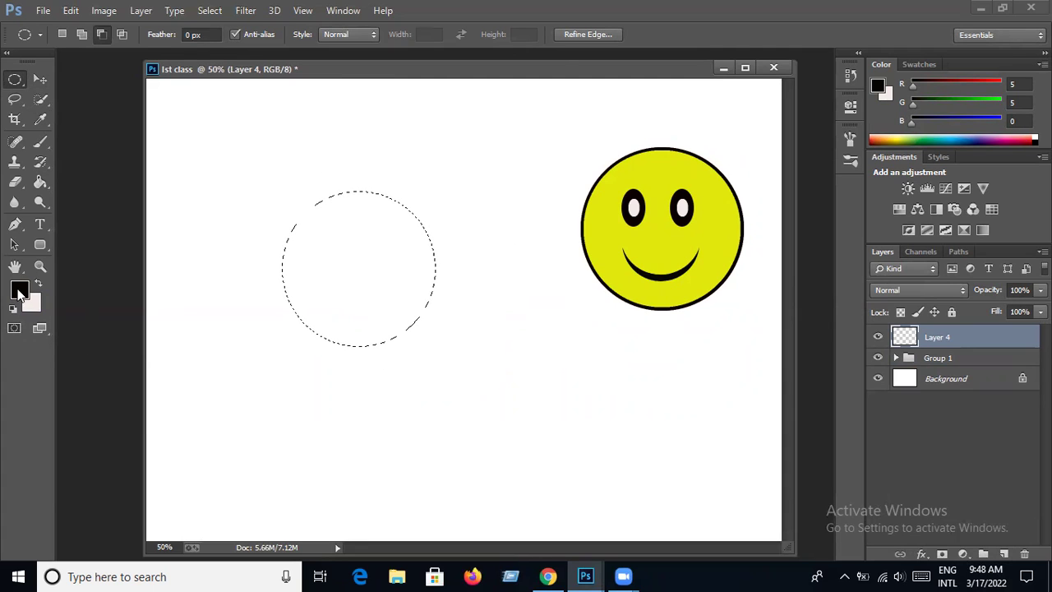
pyautogui.click(38, 184)
pyautogui.click(366, 264)
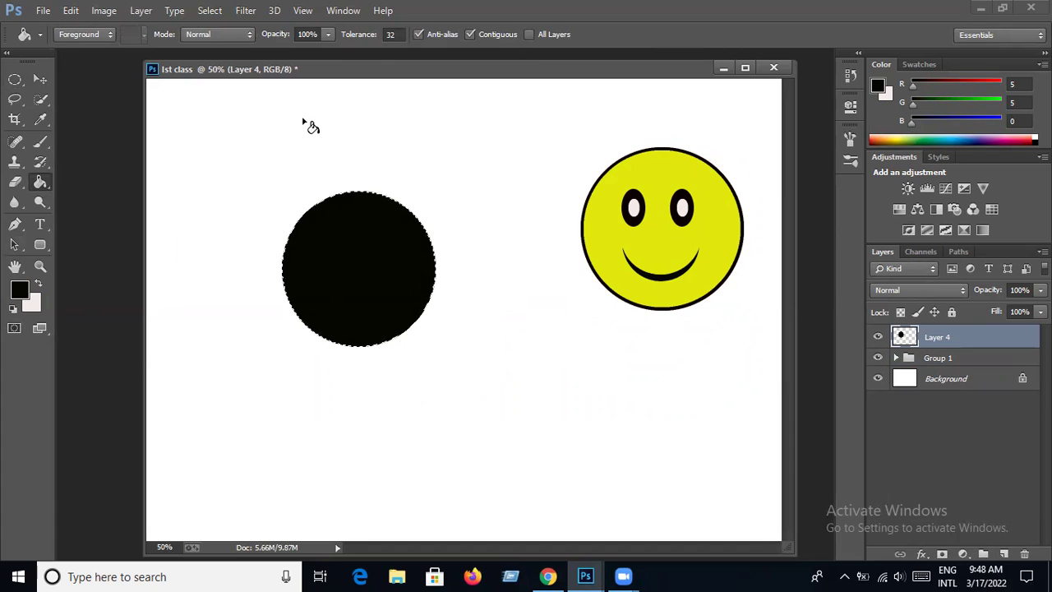
pyautogui.click(209, 9)
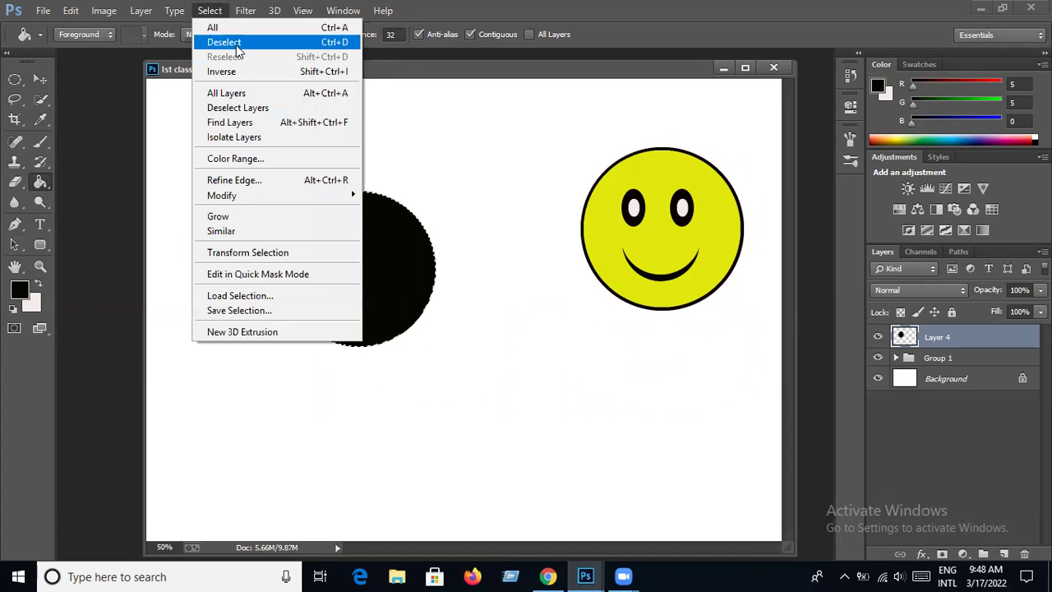
pyautogui.click(226, 42)
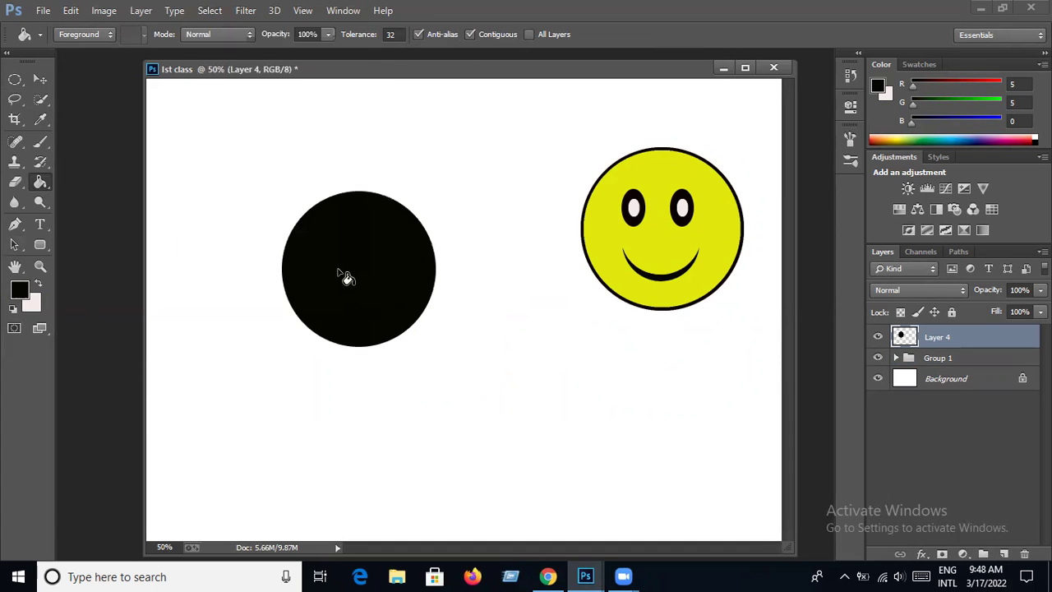
# Duplicate the circle as Layer 4 copy and swap the light colour to foreground.
pyautogui.click(39, 79)
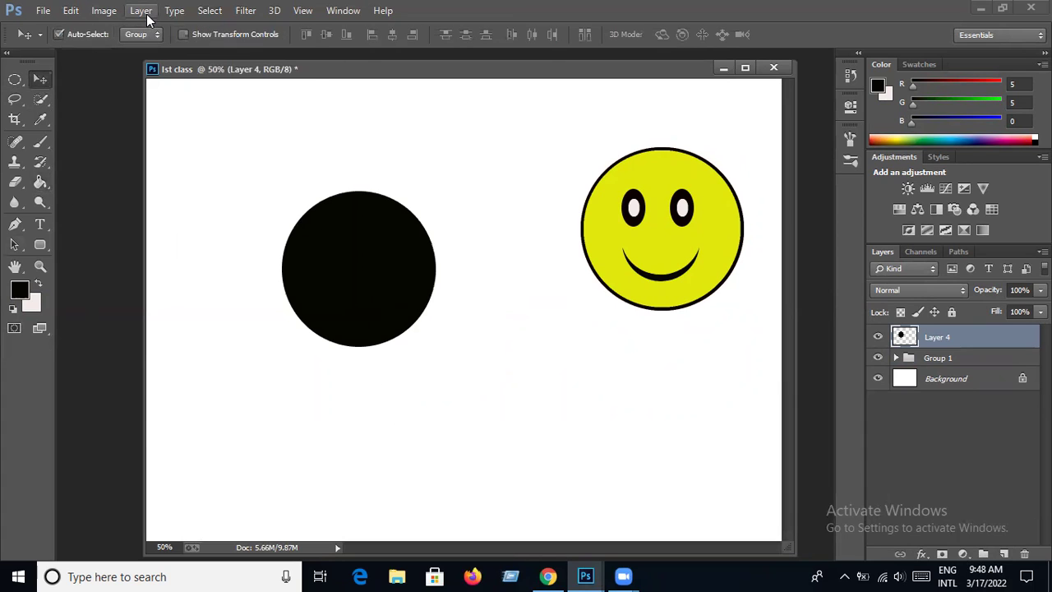
pyautogui.click(141, 11)
pyautogui.click(231, 61)
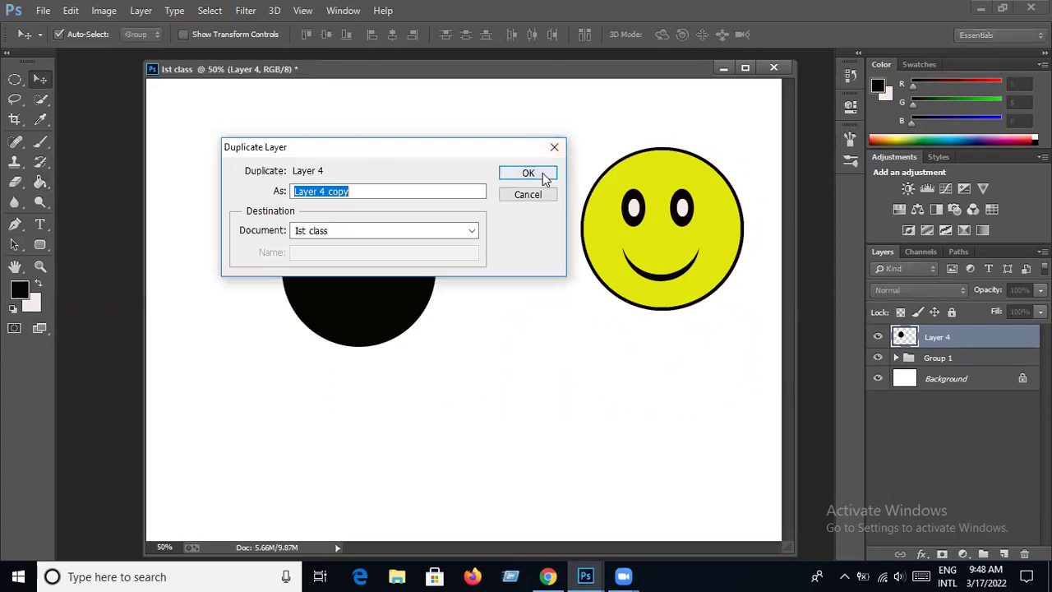
pyautogui.click(543, 176)
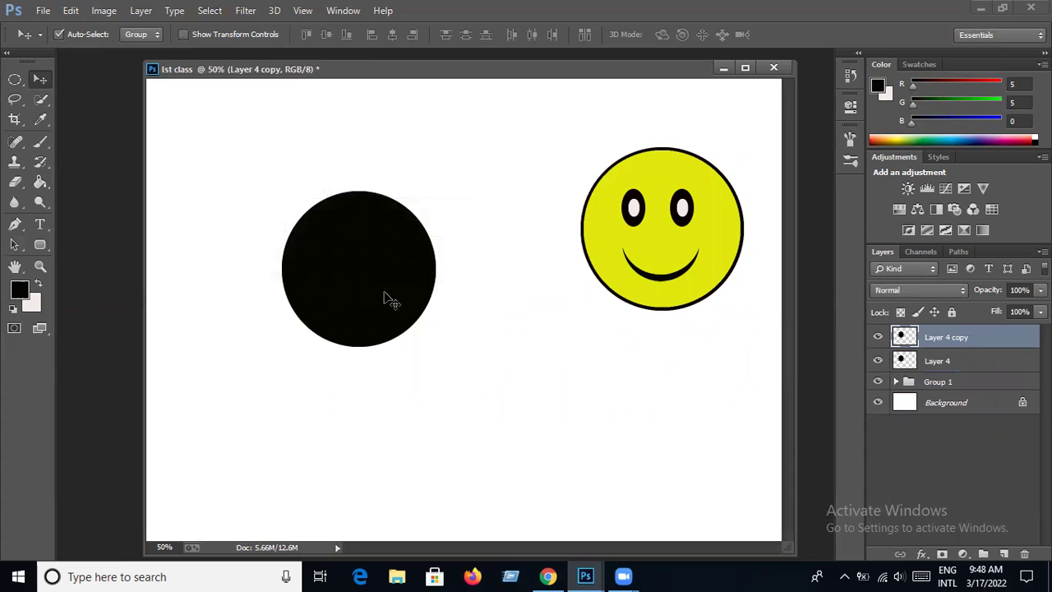
pyautogui.click(38, 283)
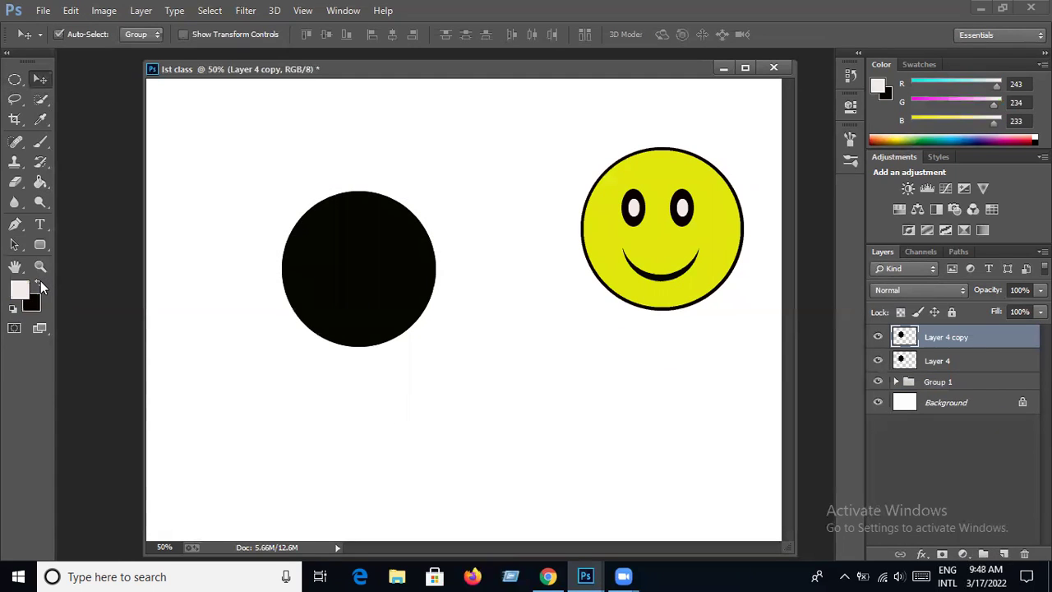
# Move the circle copy below the original and shrink it slightly, undoing a trial light fill.
pyautogui.click(40, 182)
pyautogui.click(366, 286)
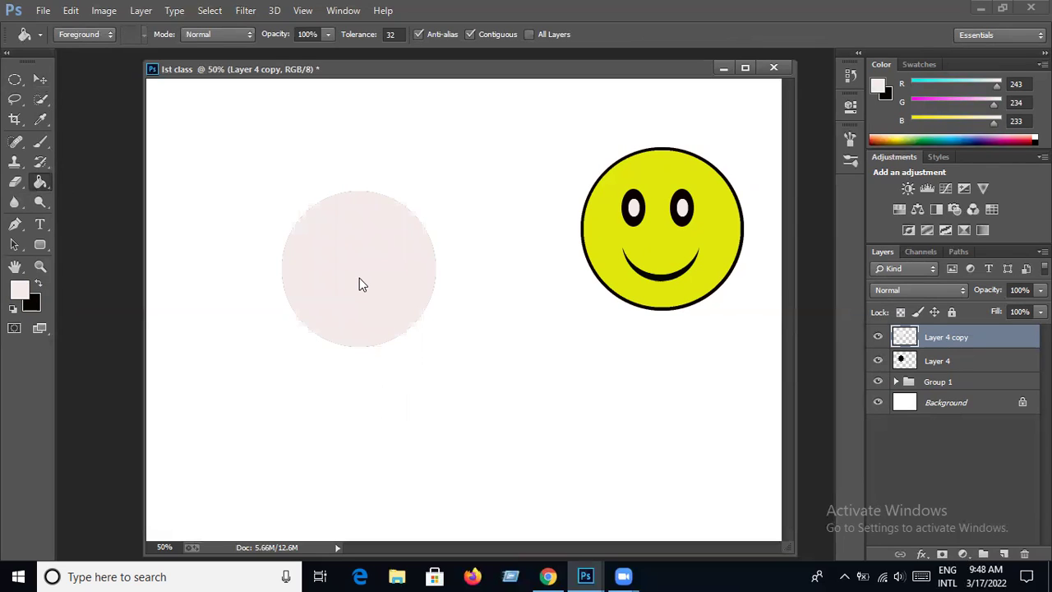
pyautogui.hotkey('ctrl', 'z')
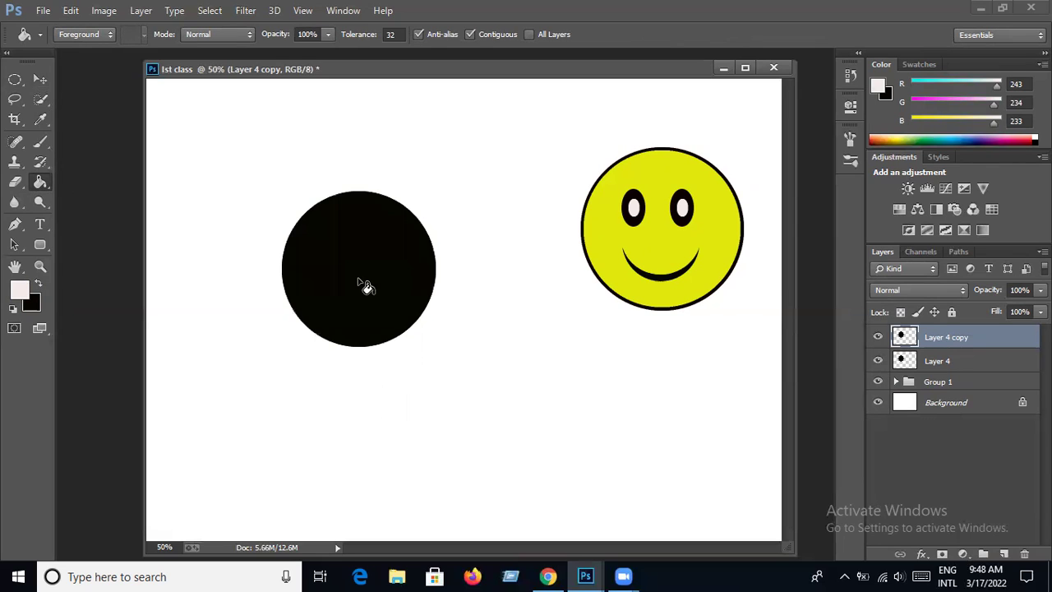
pyautogui.click(39, 79)
pyautogui.moveTo(389, 265)
pyautogui.mouseDown()
pyautogui.moveTo(355, 342)
pyautogui.moveTo(398, 261)
pyautogui.mouseUp()
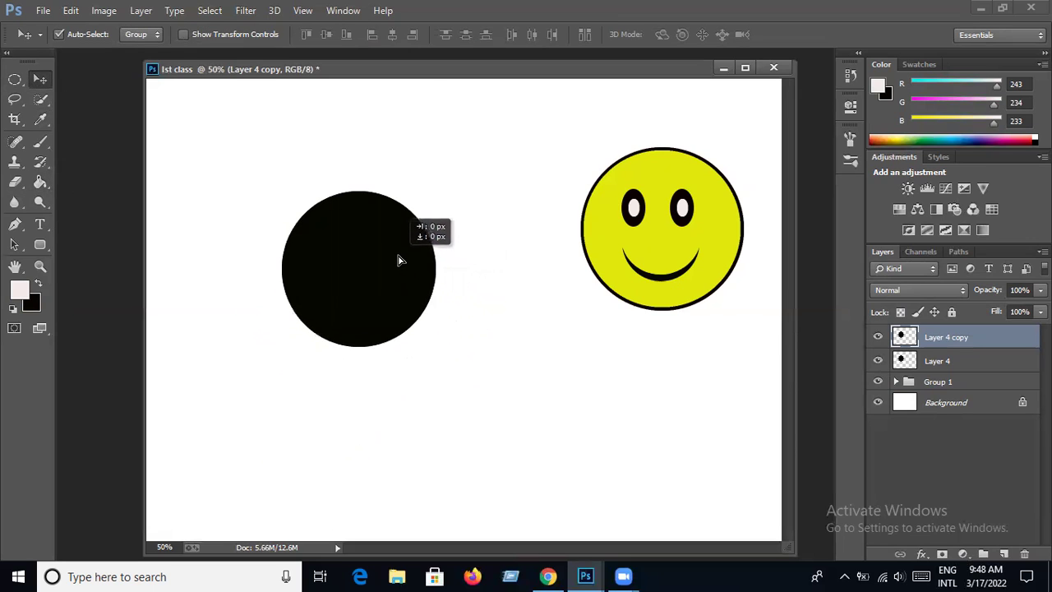
pyautogui.moveTo(399, 261); pyautogui.dragTo(407, 335)
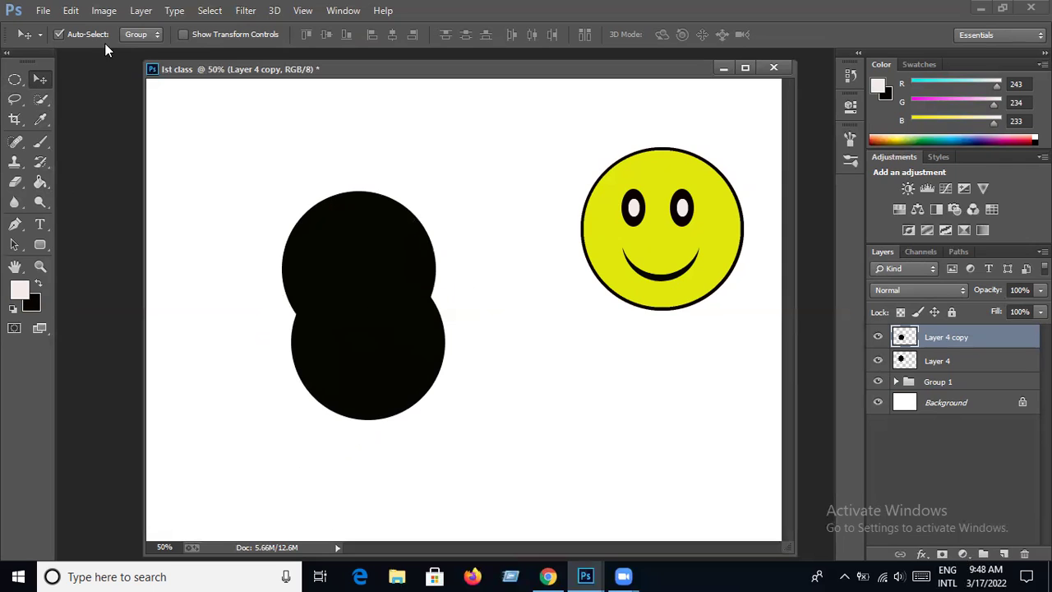
pyautogui.click(71, 11)
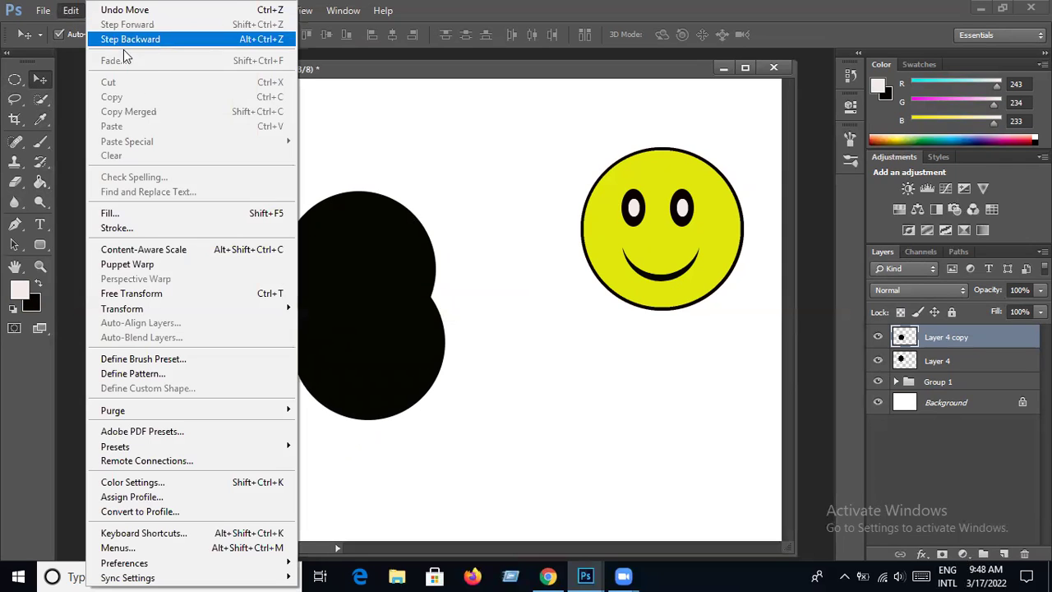
pyautogui.click(158, 297)
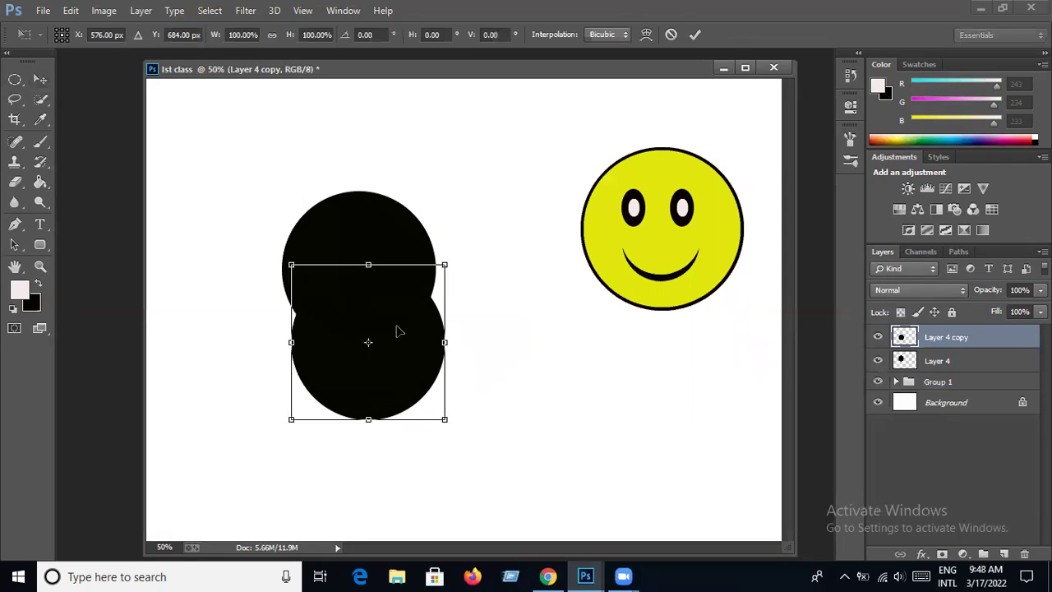
pyautogui.moveTo(445, 419); pyautogui.dragTo(432, 407)
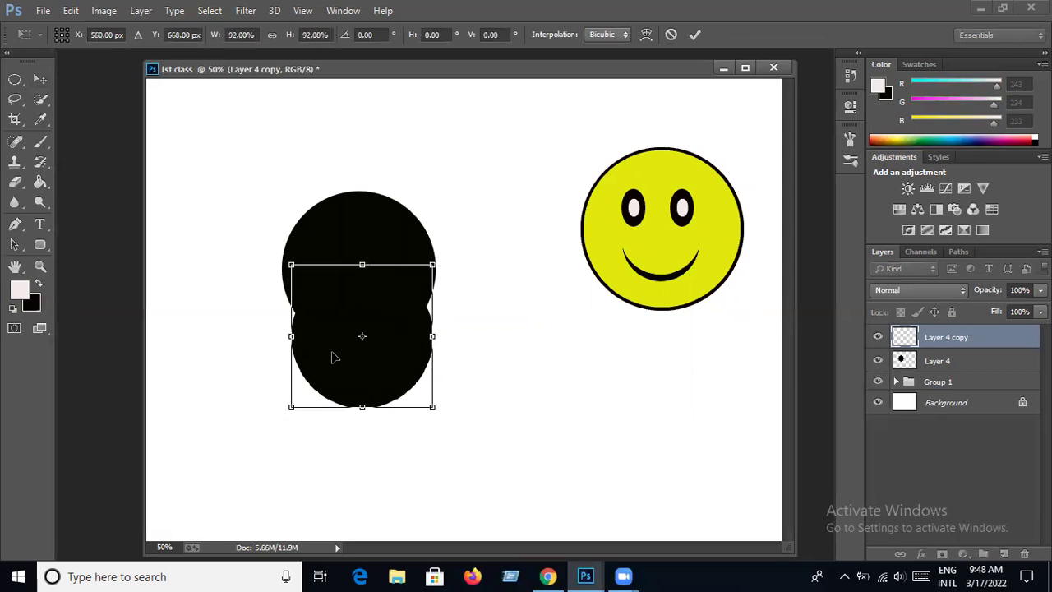
pyautogui.moveTo(290, 265); pyautogui.dragTo(294, 268)
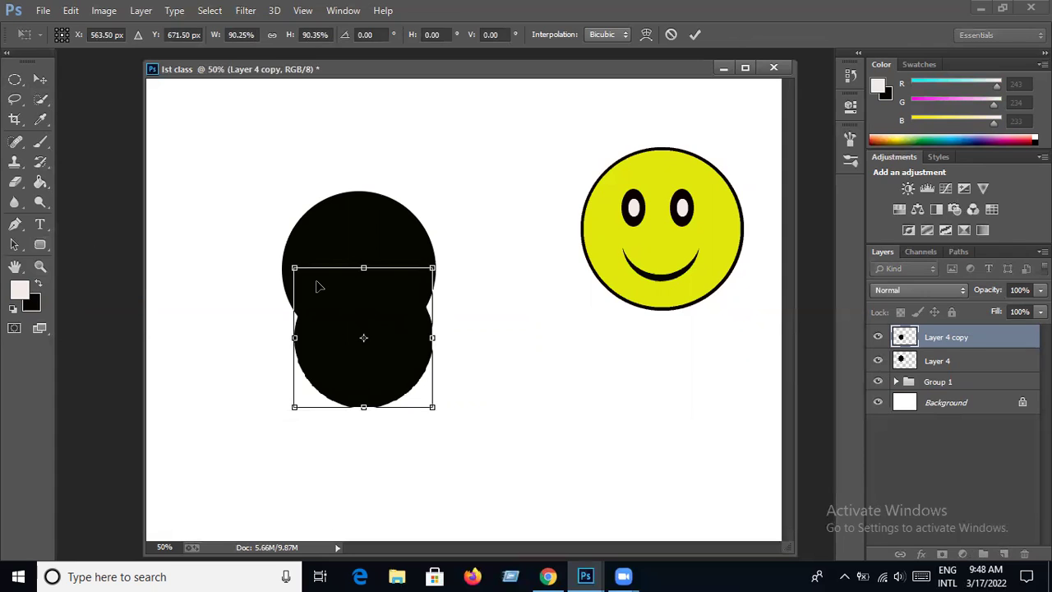
pyautogui.press('Return')
# Fill the lower circle with pale pink.
pyautogui.click(42, 180)
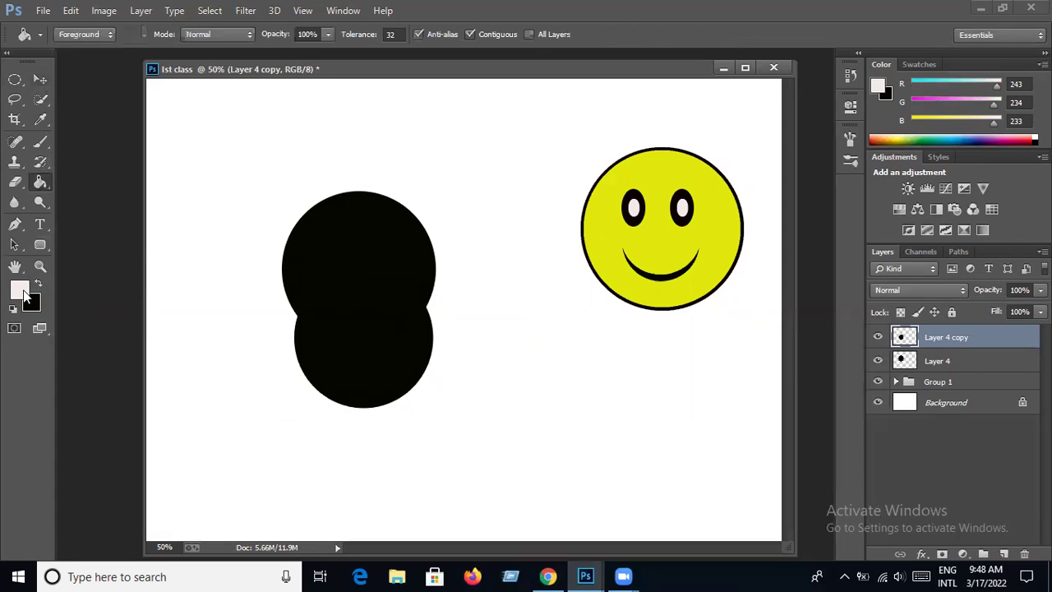
pyautogui.click(19, 289)
pyautogui.click(715, 166)
pyautogui.click(370, 370)
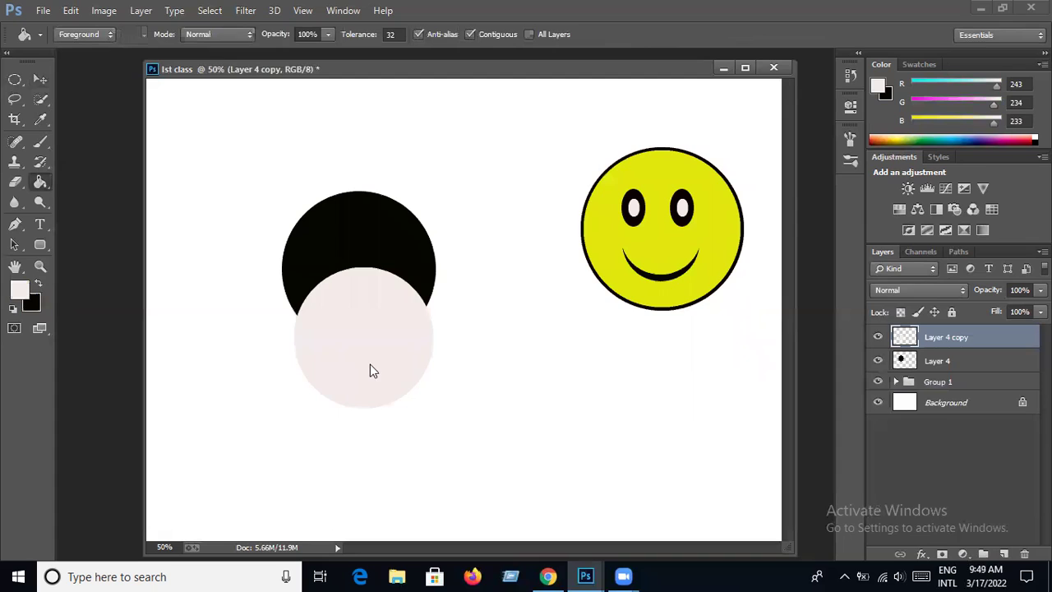
# Move the pink circle over the black one and enlarge it to about 104%, leaving a thin rim.
pyautogui.click(40, 81)
pyautogui.moveTo(389, 346); pyautogui.dragTo(386, 280)
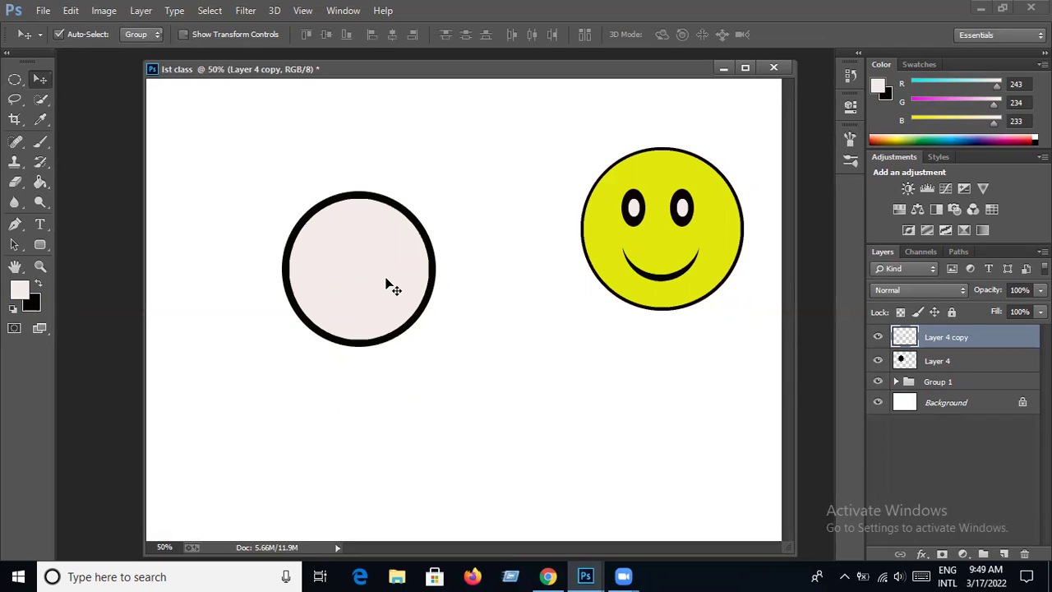
pyautogui.click(71, 10)
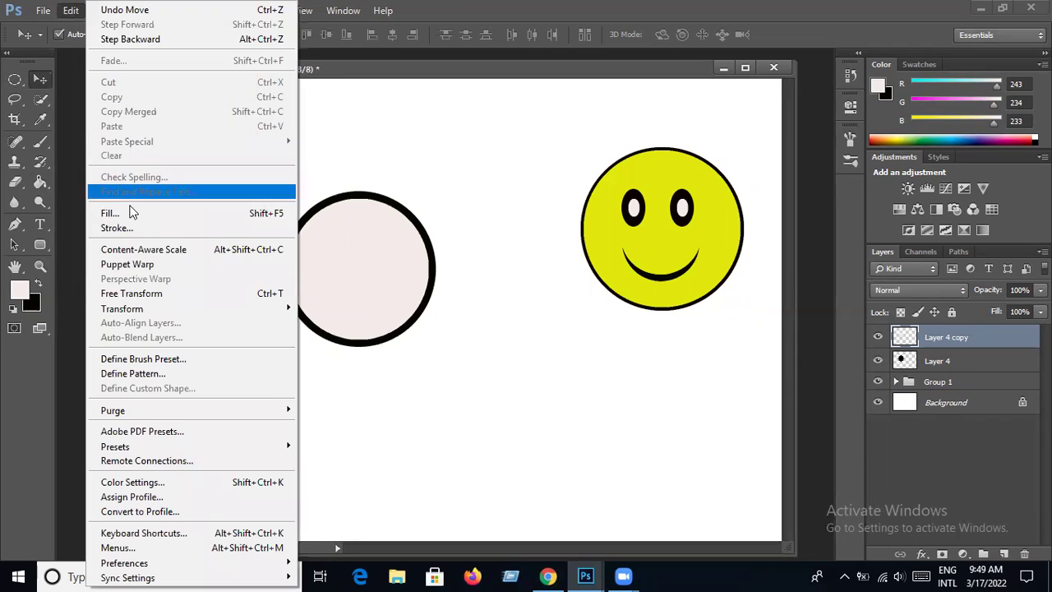
pyautogui.click(132, 293)
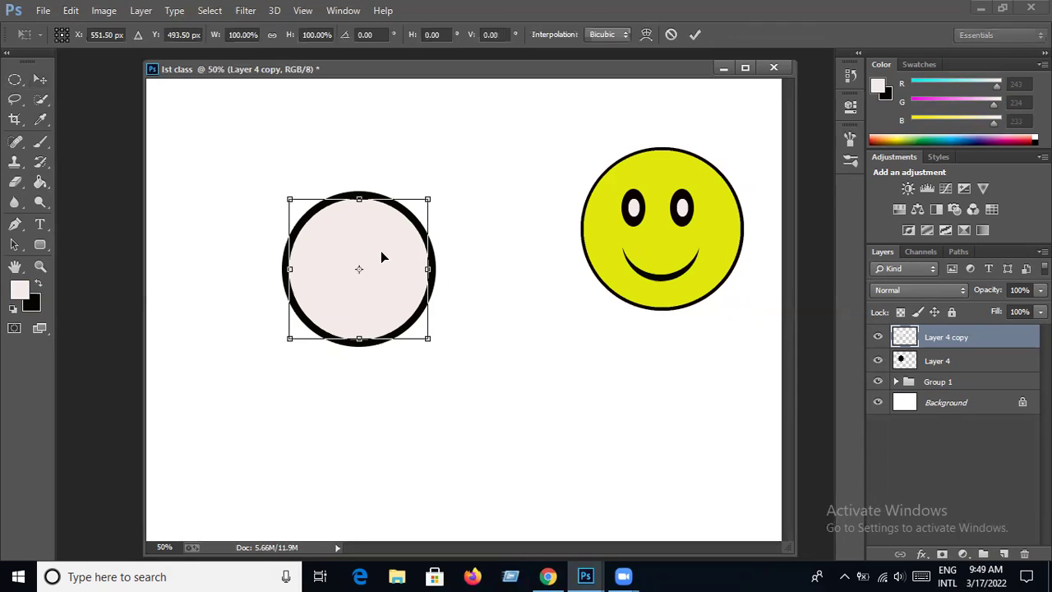
pyautogui.moveTo(430, 199); pyautogui.dragTo(432, 197)
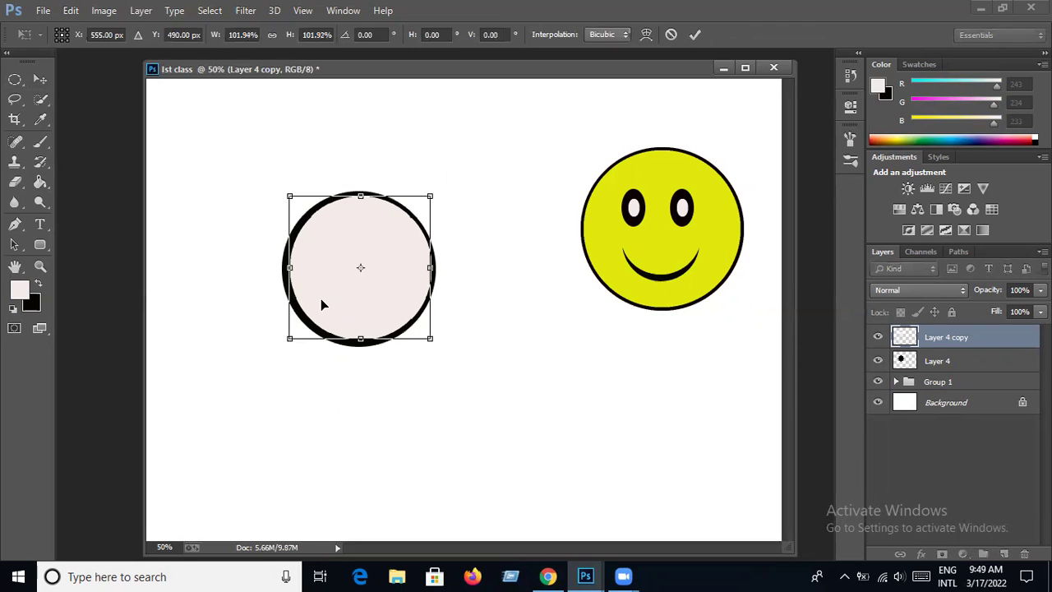
pyautogui.moveTo(282, 343); pyautogui.dragTo(280, 346)
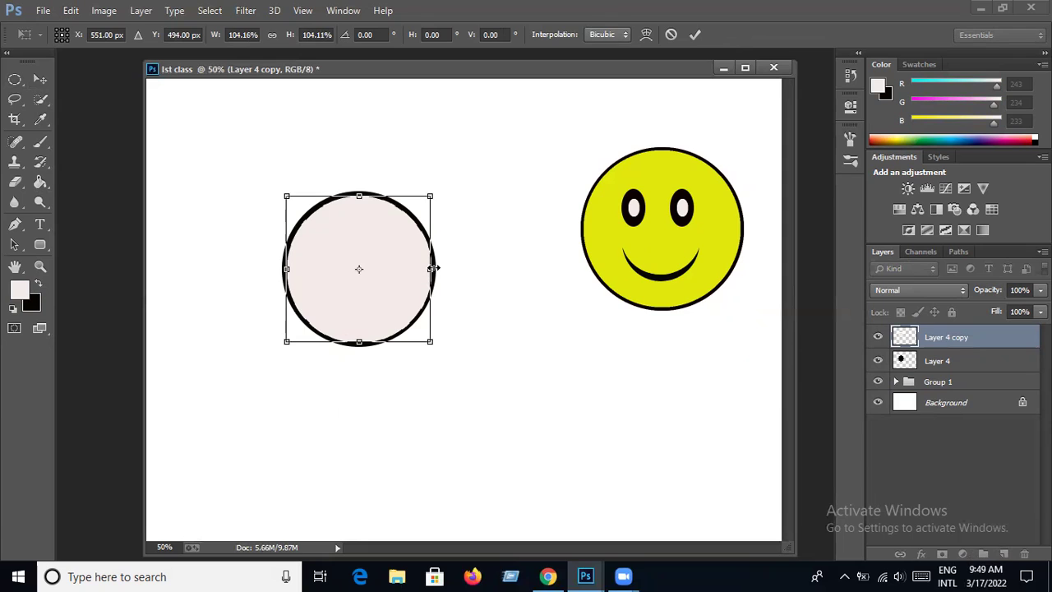
pyautogui.press('Return')
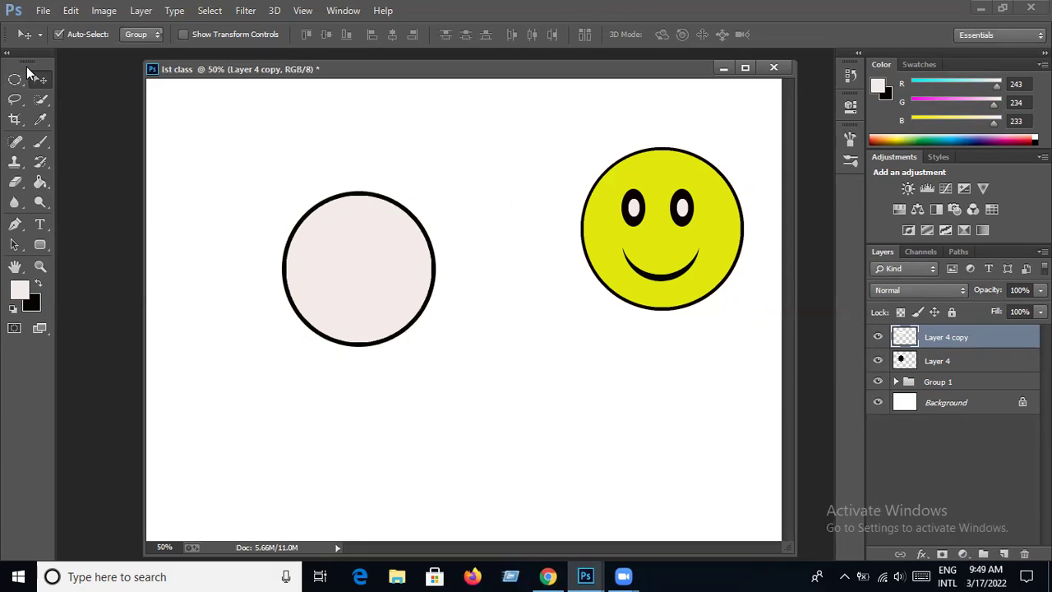
# Select a small circle in the pale face's upper left with black foreground, on new Layer 5.
pyautogui.click(14, 79)
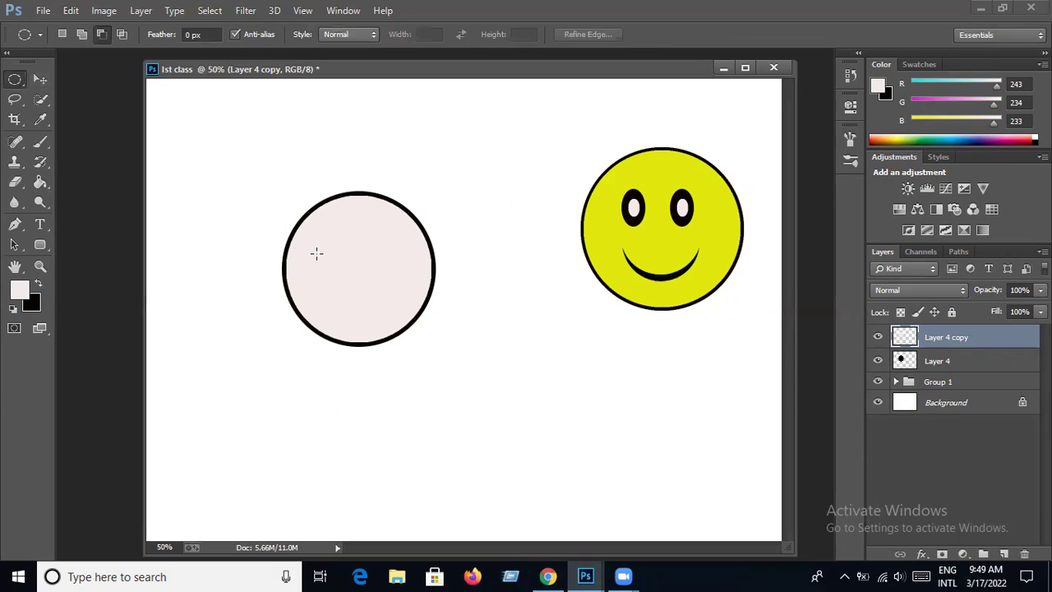
pyautogui.click(38, 283)
pyautogui.moveTo(318, 235); pyautogui.dragTo(343, 261)
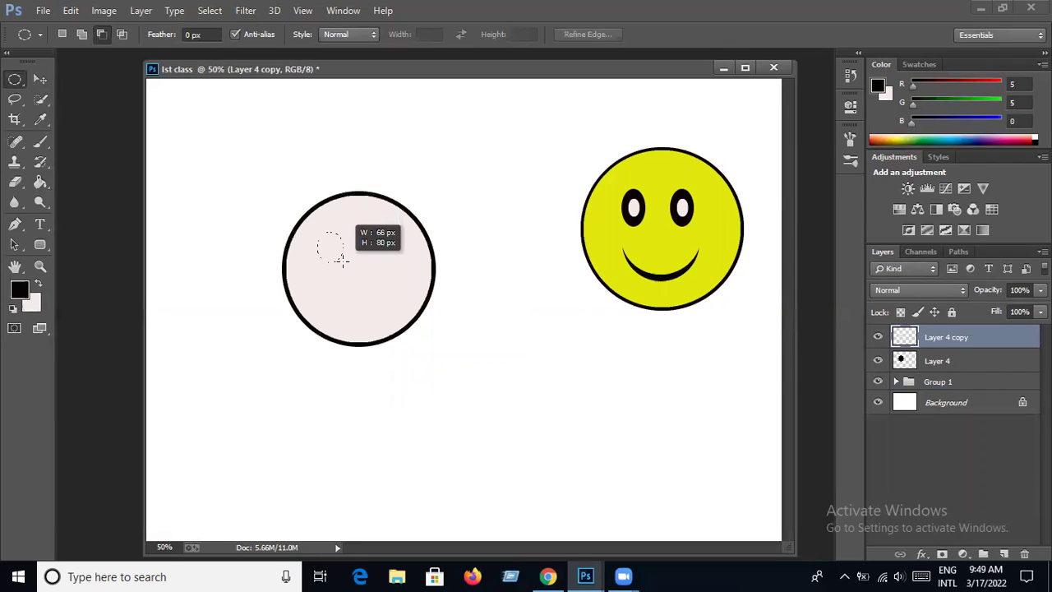
pyautogui.moveTo(342, 260); pyautogui.dragTo(346, 259)
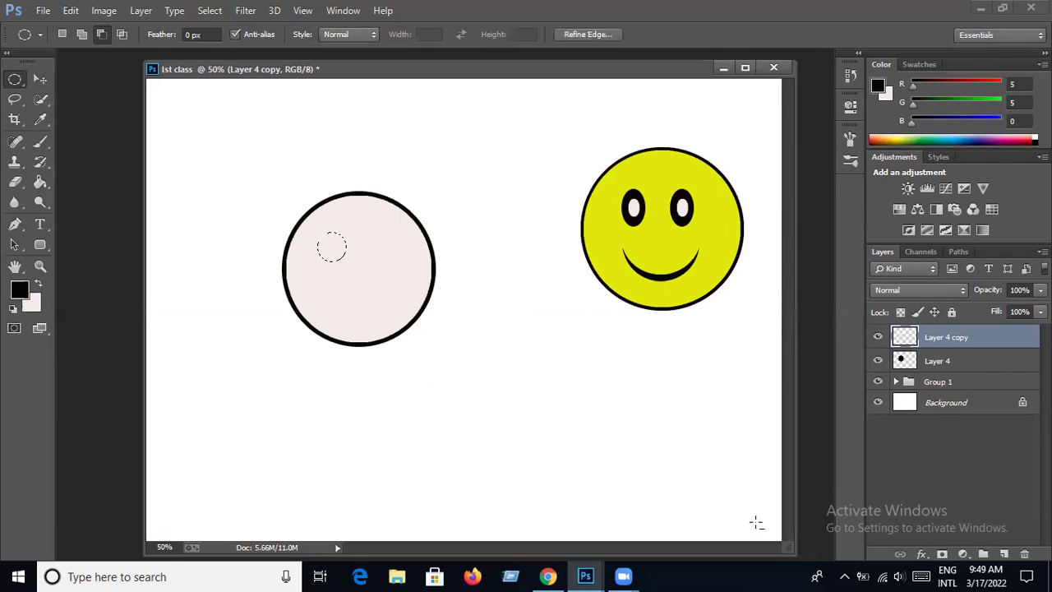
pyautogui.click(1003, 553)
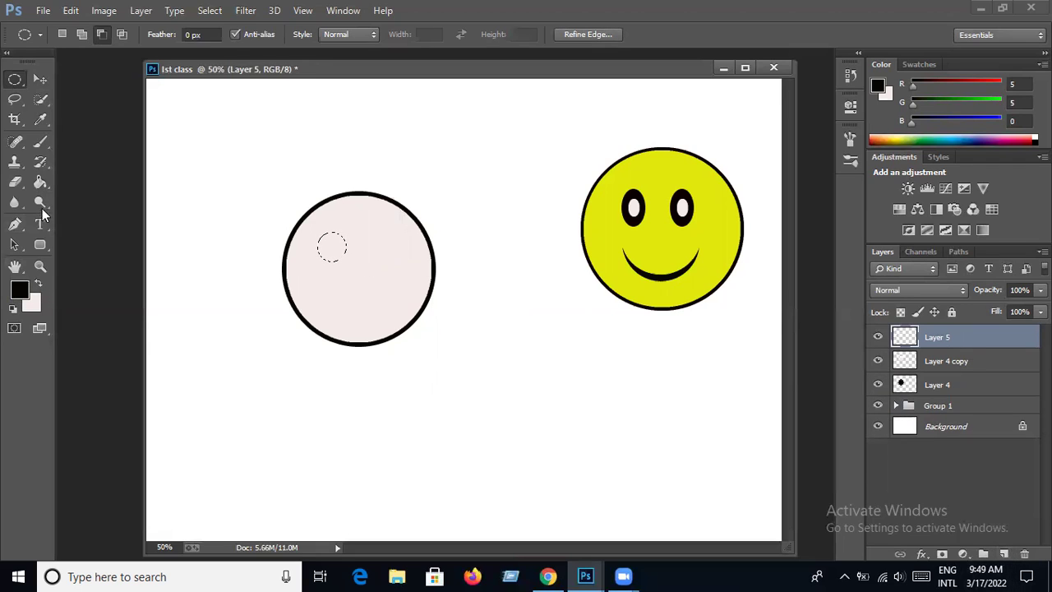
pyautogui.click(41, 185)
# Fill the small circle with black and deselect it.
pyautogui.click(336, 249)
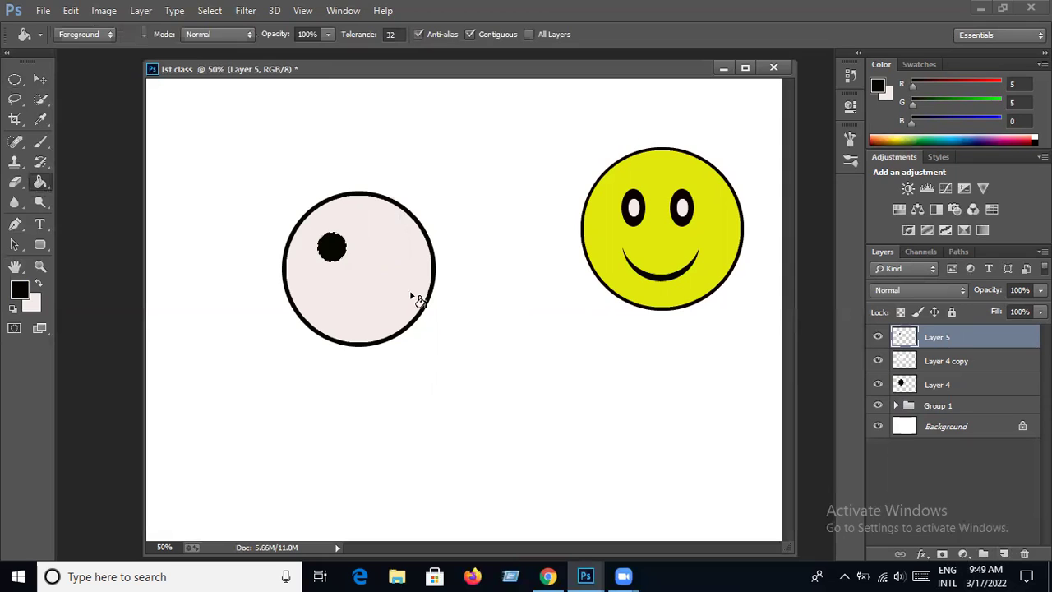
pyautogui.click(204, 12)
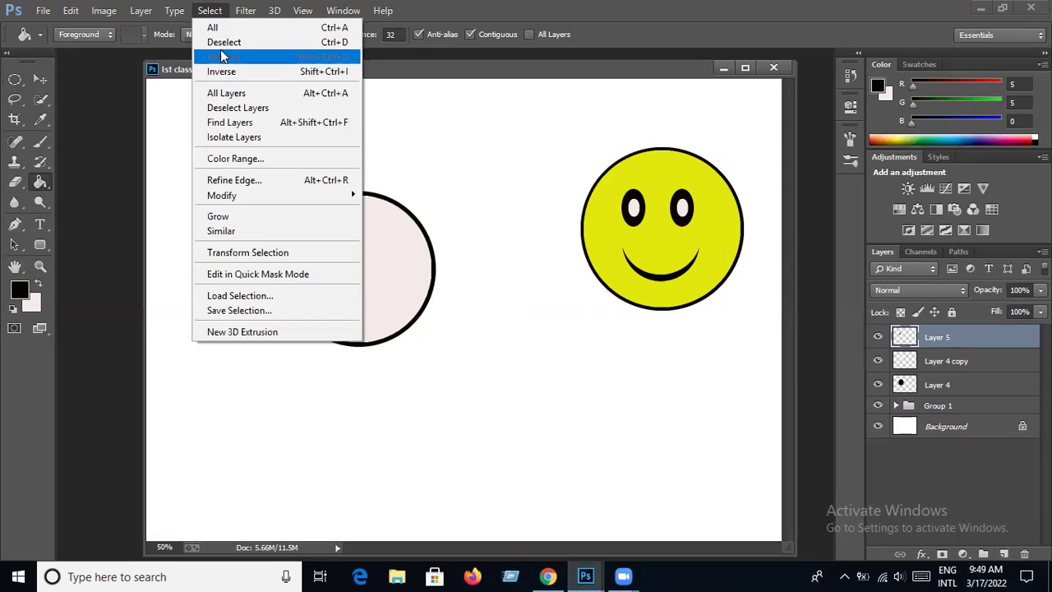
pyautogui.click(222, 42)
# Duplicate the eye as Layer 5 copy, move it right of the first, then reselect Layer 5.
pyautogui.click(40, 79)
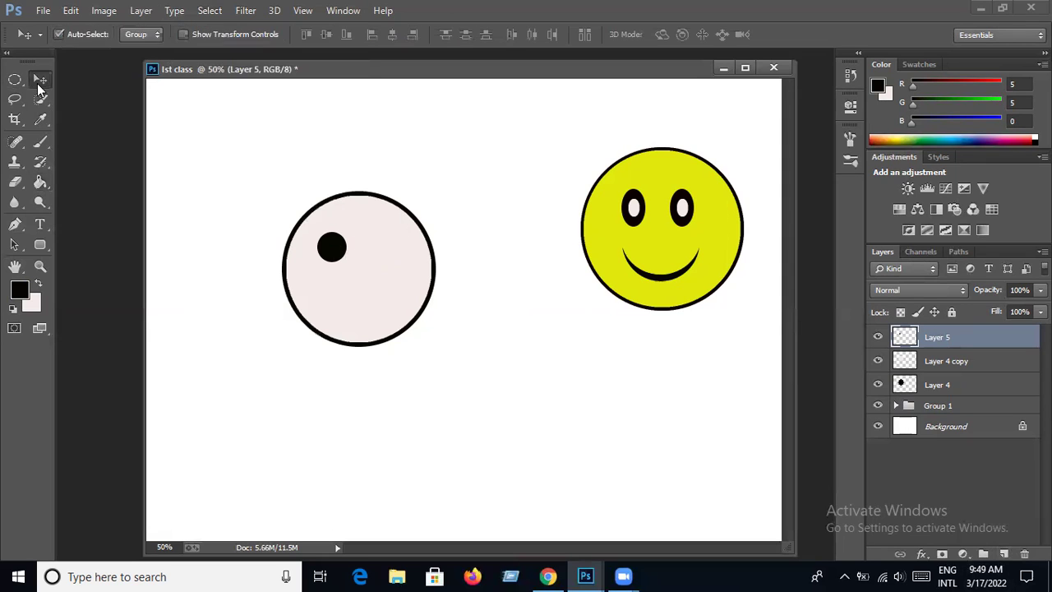
pyautogui.click(140, 11)
pyautogui.click(197, 57)
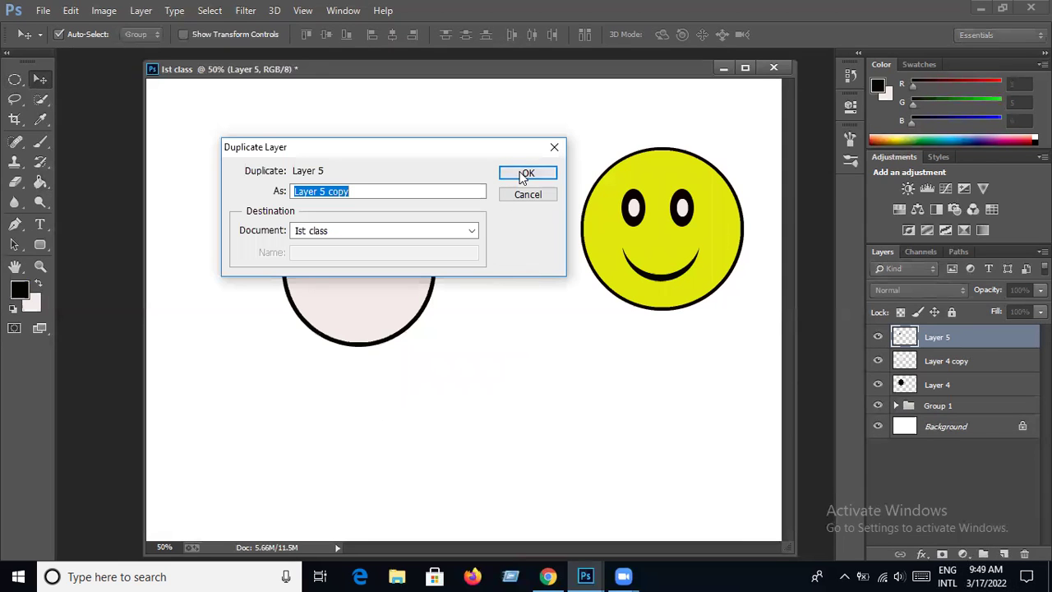
pyautogui.click(523, 178)
pyautogui.moveTo(332, 248); pyautogui.dragTo(382, 252)
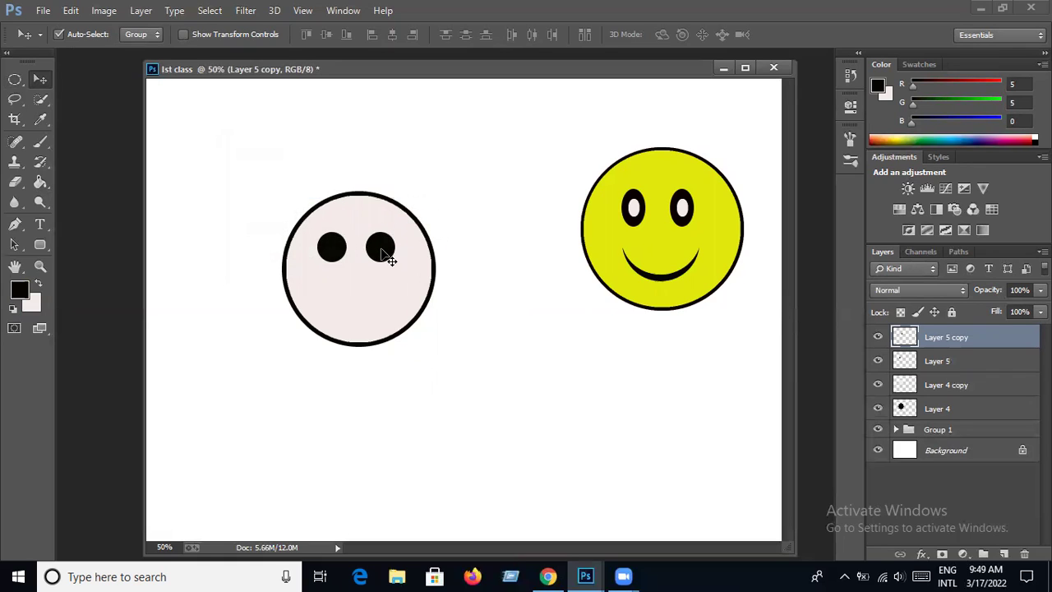
pyautogui.click(331, 252)
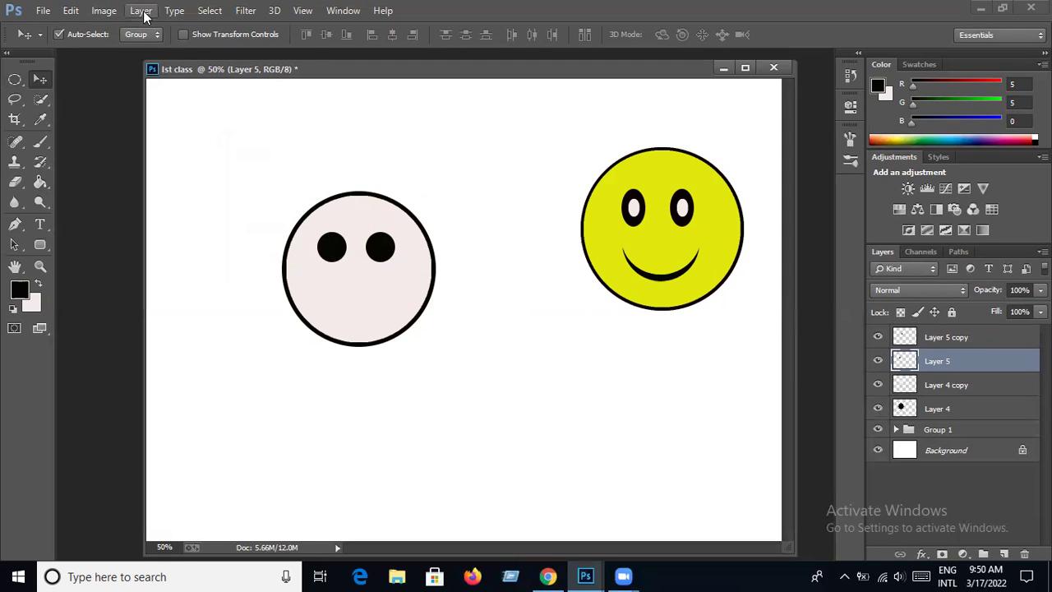
# Duplicate the left eye as Layer 5 copy 2, move it below, and fill it pale pink.
pyautogui.click(139, 12)
pyautogui.click(169, 57)
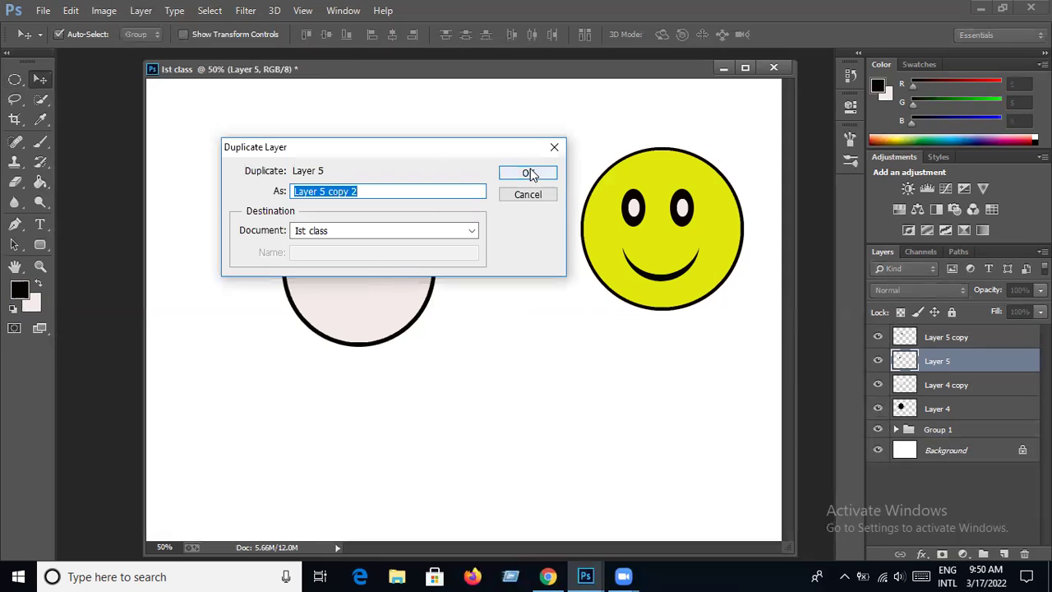
pyautogui.click(532, 172)
pyautogui.moveTo(372, 264); pyautogui.dragTo(334, 266)
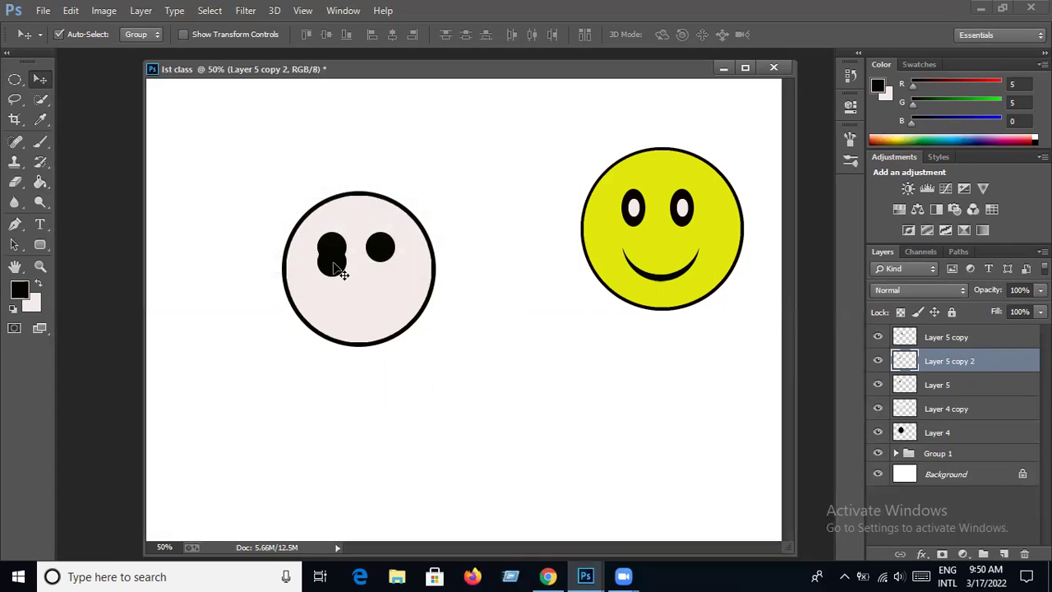
pyautogui.click(39, 284)
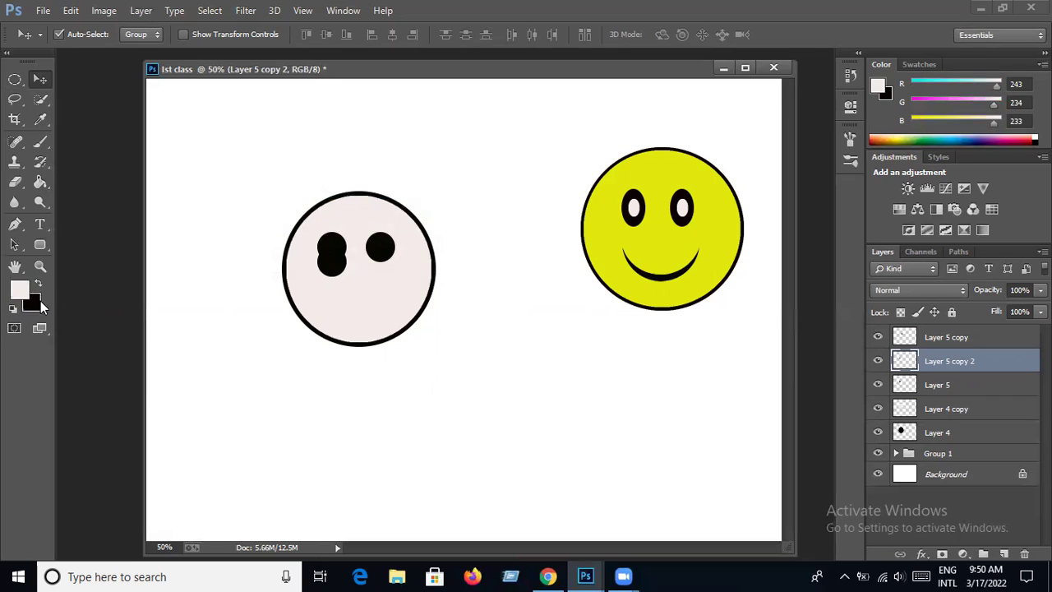
pyautogui.click(42, 182)
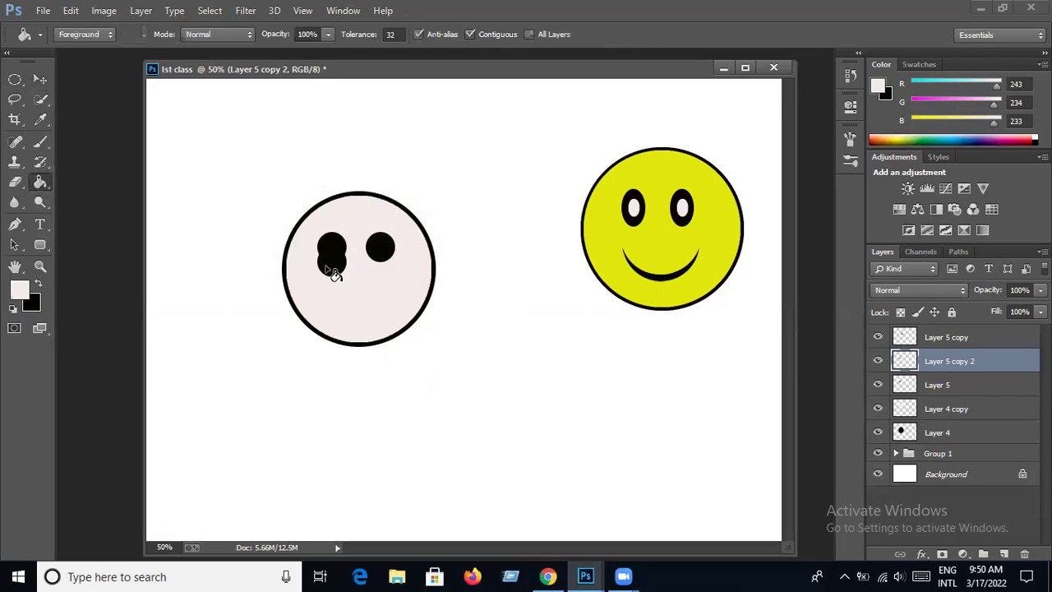
pyautogui.click(331, 265)
# Shrink the pale circle slightly and move it up inside the left eye.
pyautogui.click(39, 78)
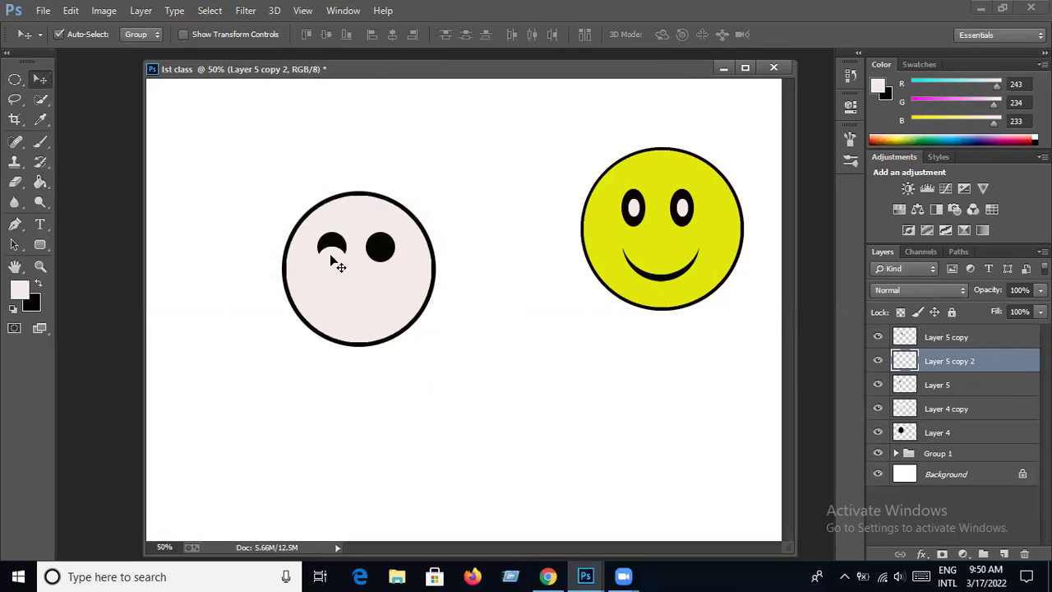
pyautogui.click(71, 11)
pyautogui.click(131, 293)
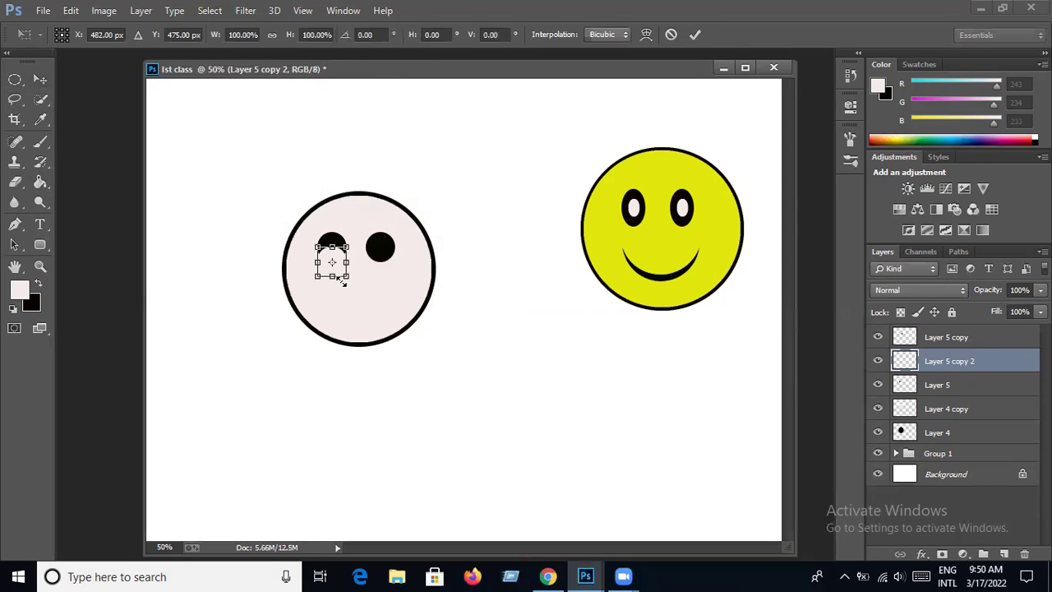
pyautogui.moveTo(345, 250); pyautogui.dragTo(340, 256)
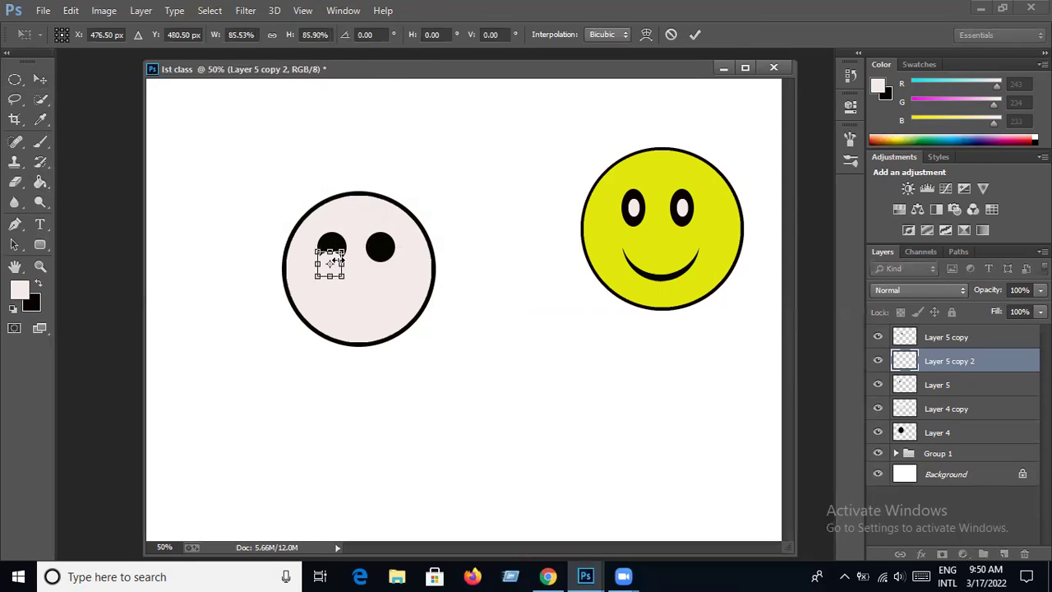
pyautogui.press('Return')
pyautogui.moveTo(337, 269); pyautogui.dragTo(326, 252)
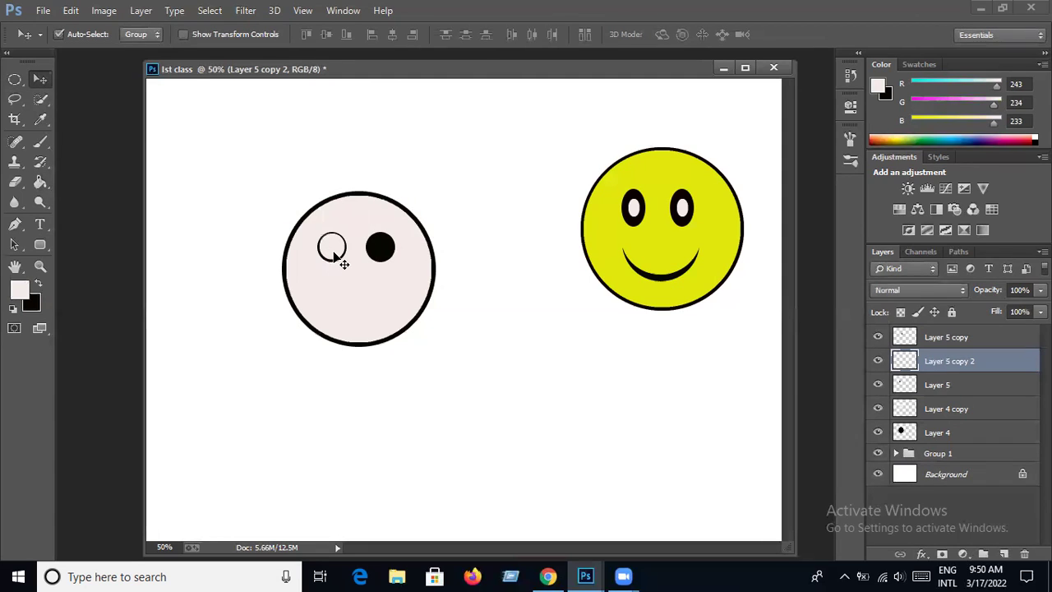
# Resize the pale circle again, shrinking then enlarging it to leave a thin black ring.
pyautogui.click(71, 10)
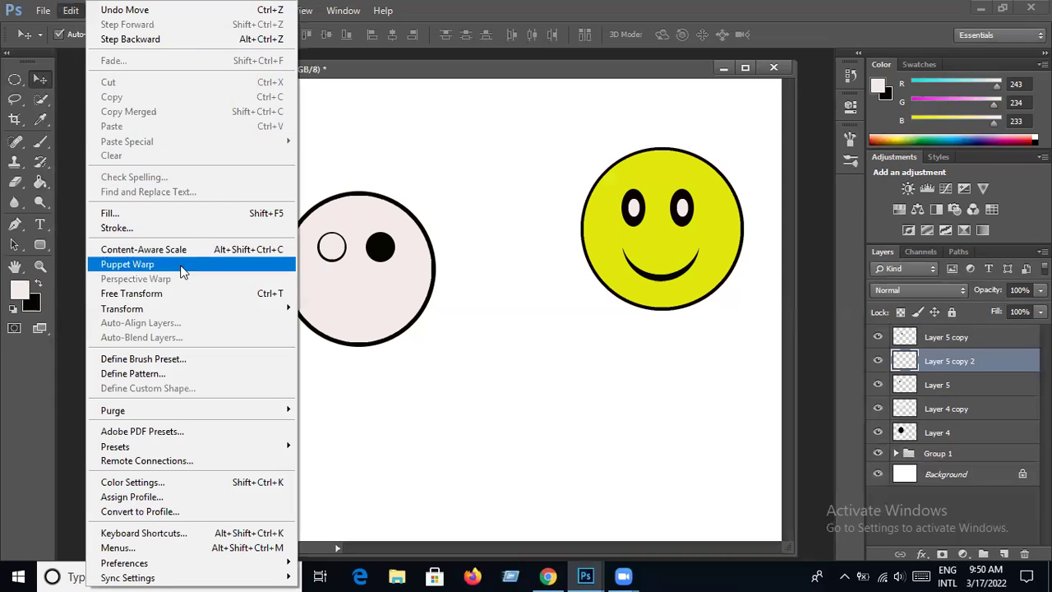
pyautogui.click(164, 291)
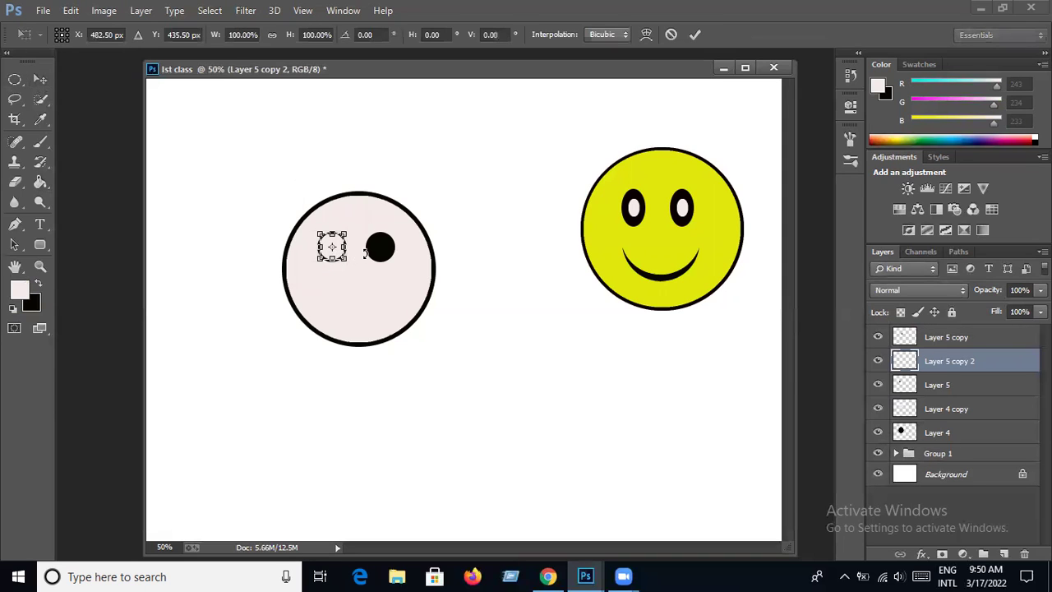
pyautogui.moveTo(314, 260); pyautogui.dragTo(315, 261)
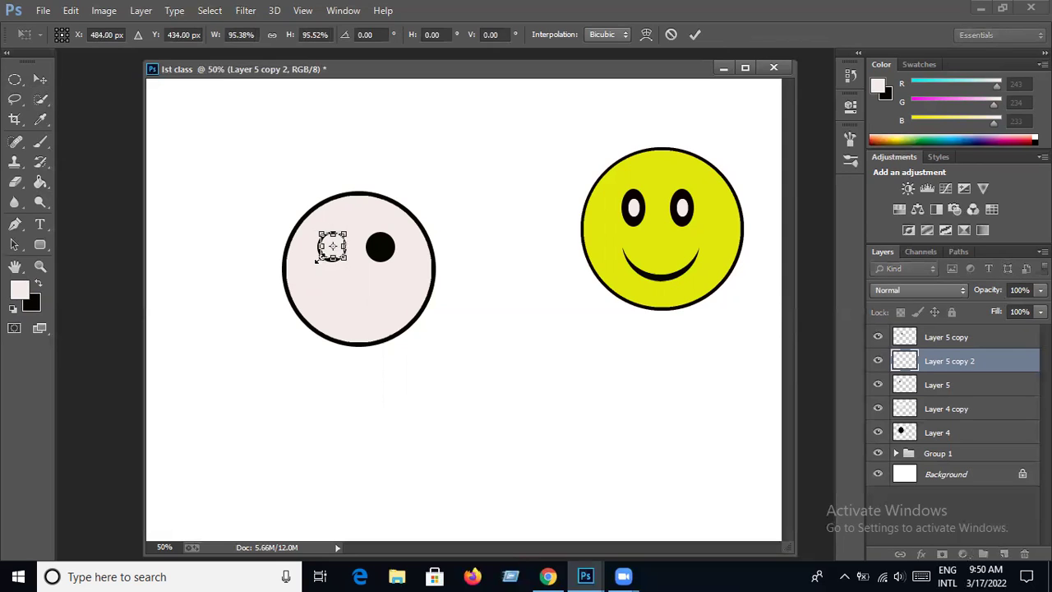
pyautogui.press('Return')
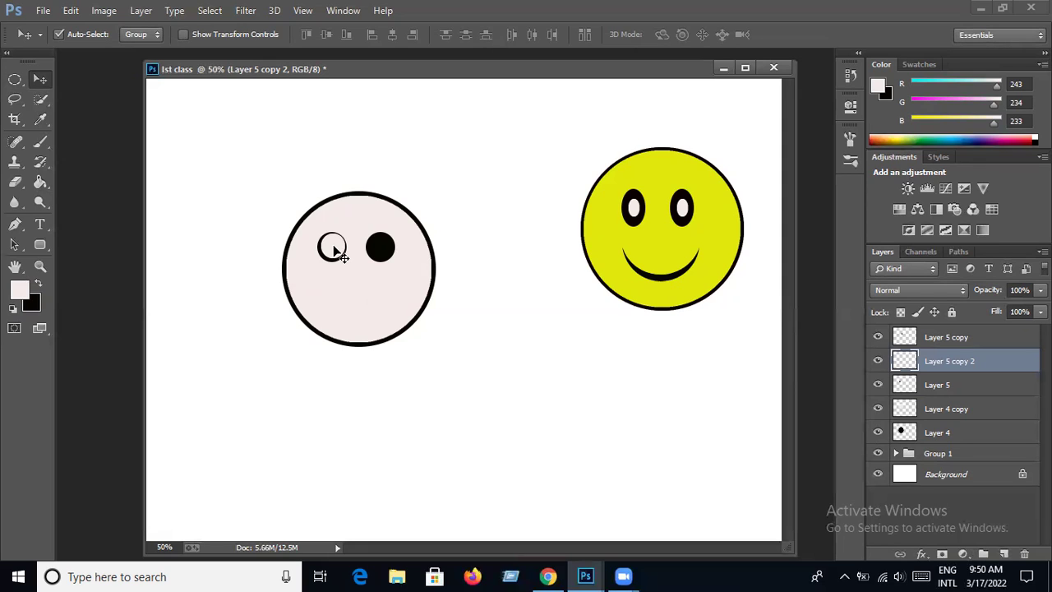
pyautogui.click(70, 9)
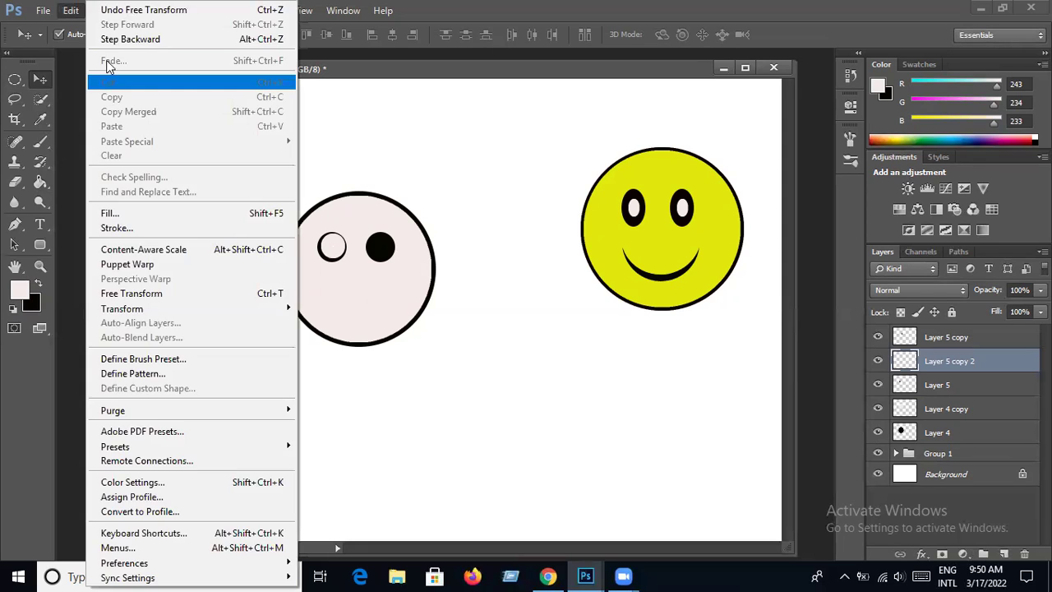
pyautogui.click(145, 293)
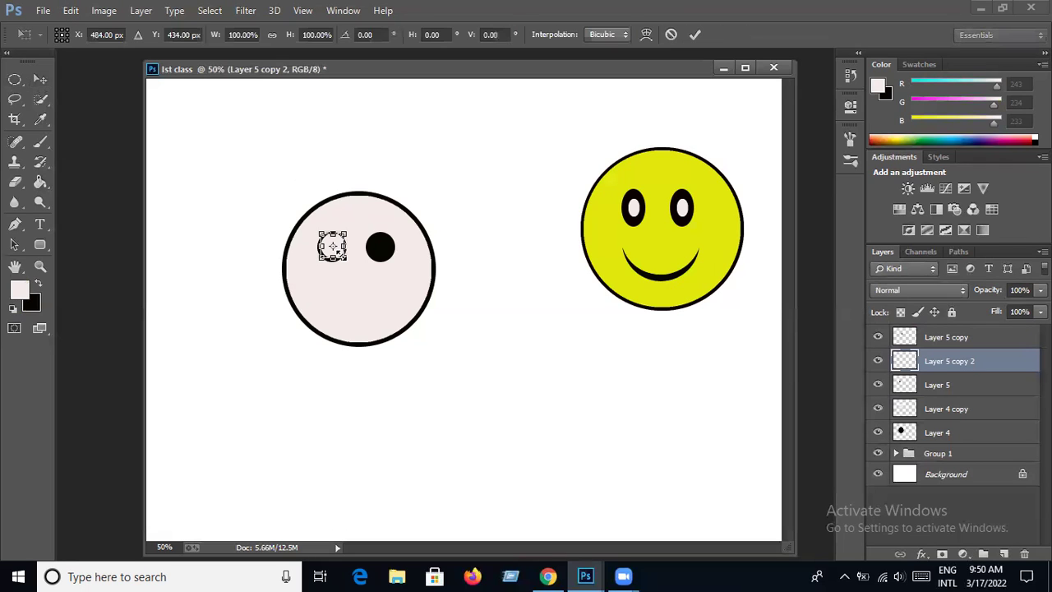
pyautogui.moveTo(313, 263); pyautogui.dragTo(317, 259)
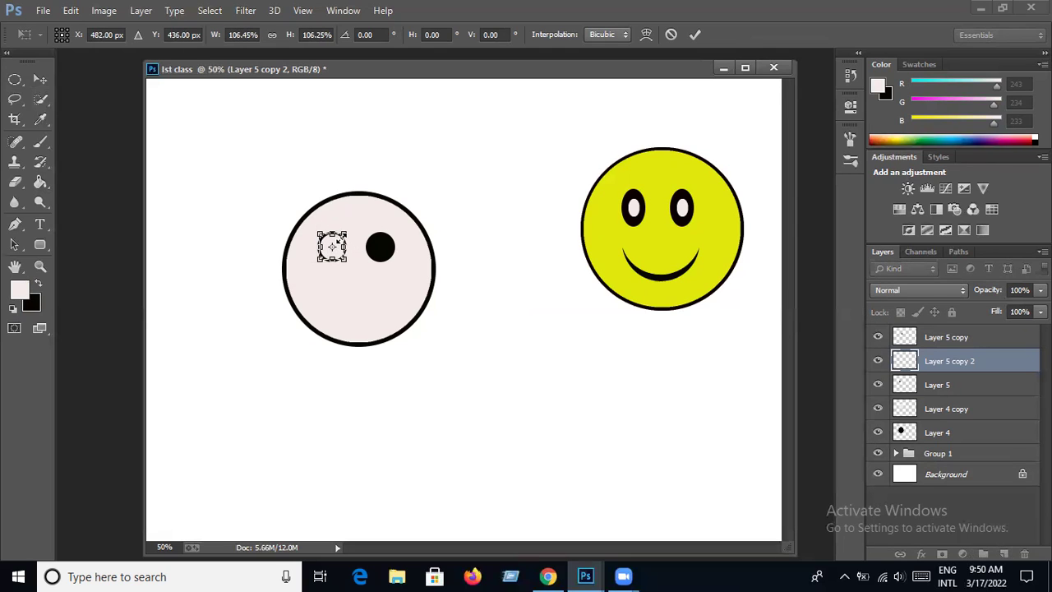
pyautogui.moveTo(320, 262); pyautogui.dragTo(325, 256)
pyautogui.press('Return')
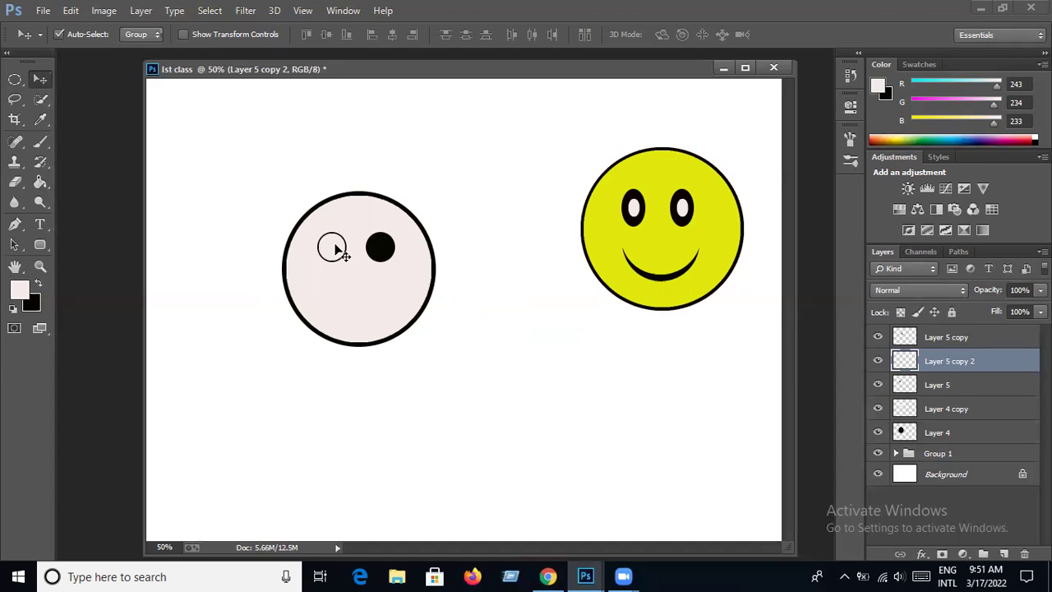
# Duplicate the pale ring as Layer 5 copy 3, raise it to the top, and place it over the right eye.
pyautogui.click(141, 10)
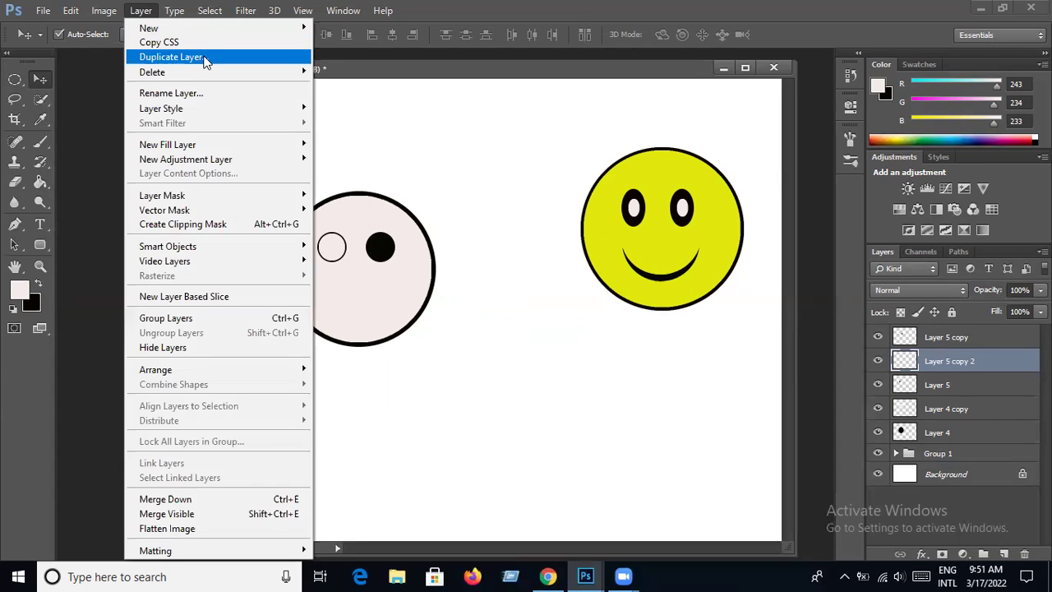
pyautogui.click(202, 60)
pyautogui.click(535, 172)
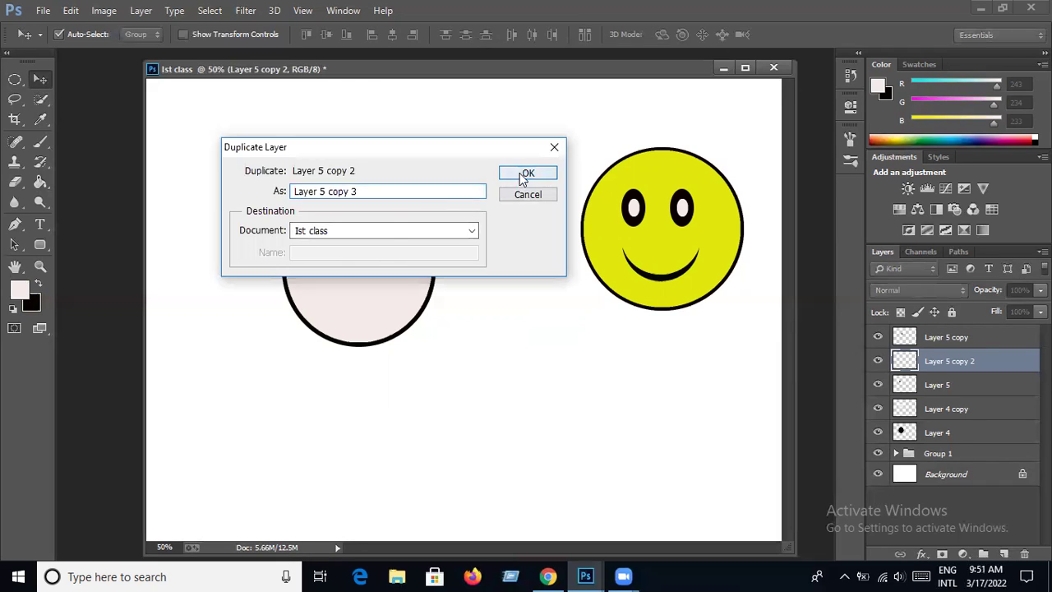
pyautogui.moveTo(337, 248); pyautogui.dragTo(326, 262)
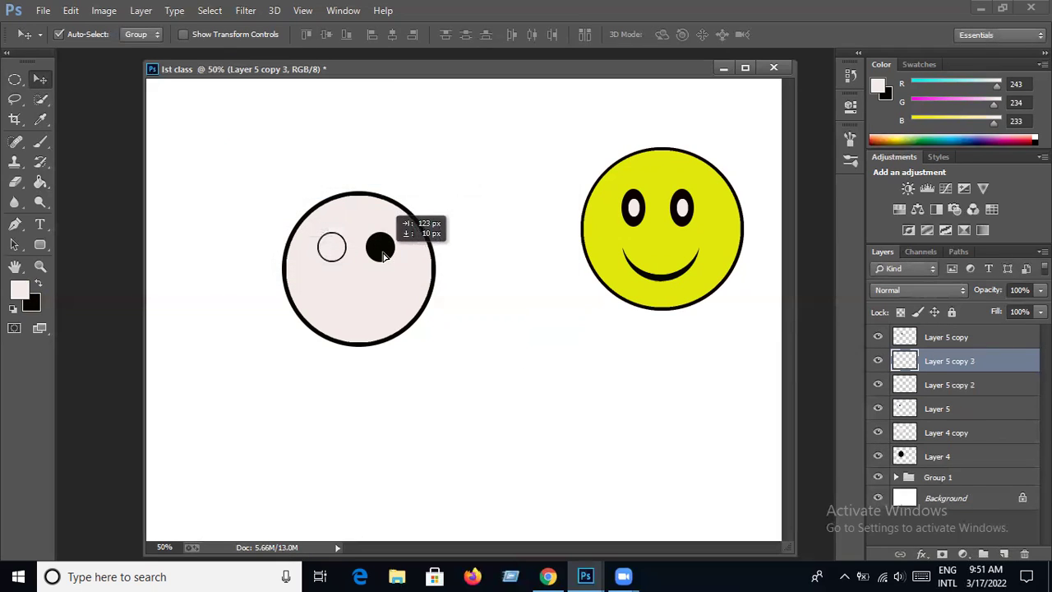
pyautogui.moveTo(326, 266); pyautogui.dragTo(344, 258)
pyautogui.moveTo(925, 364); pyautogui.dragTo(936, 329)
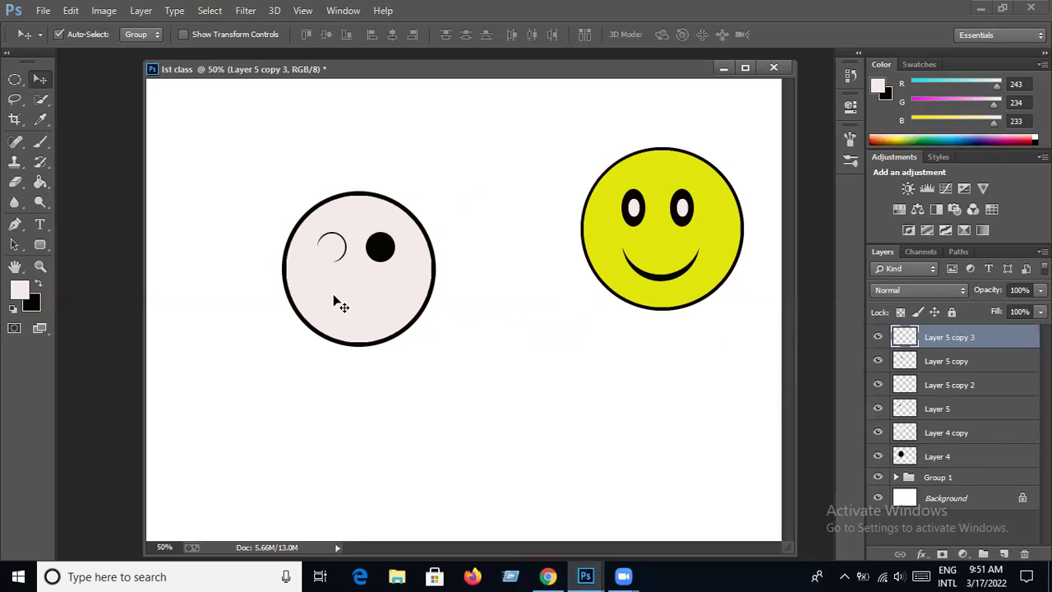
pyautogui.moveTo(334, 246); pyautogui.dragTo(382, 248)
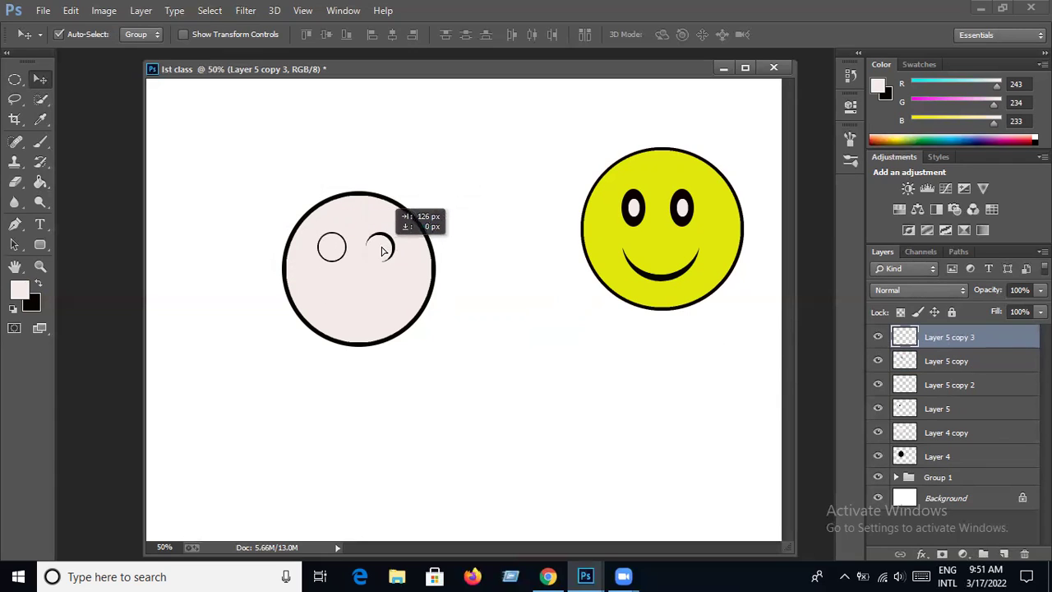
pyautogui.moveTo(382, 251); pyautogui.dragTo(378, 251)
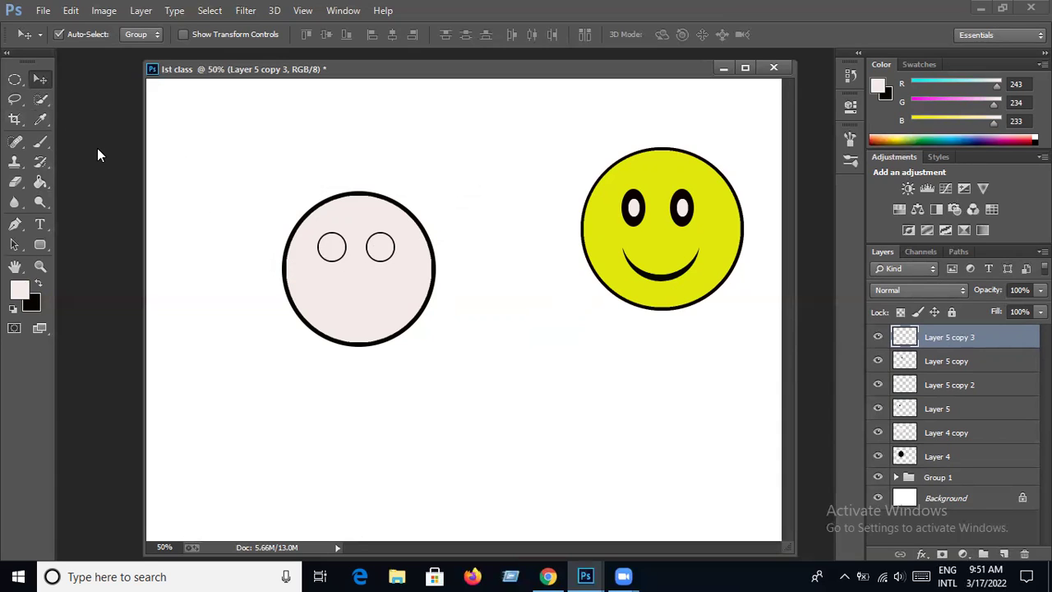
# Draw a small oval inside the left eye and fill it near-black on new Layer 6.
pyautogui.click(15, 79)
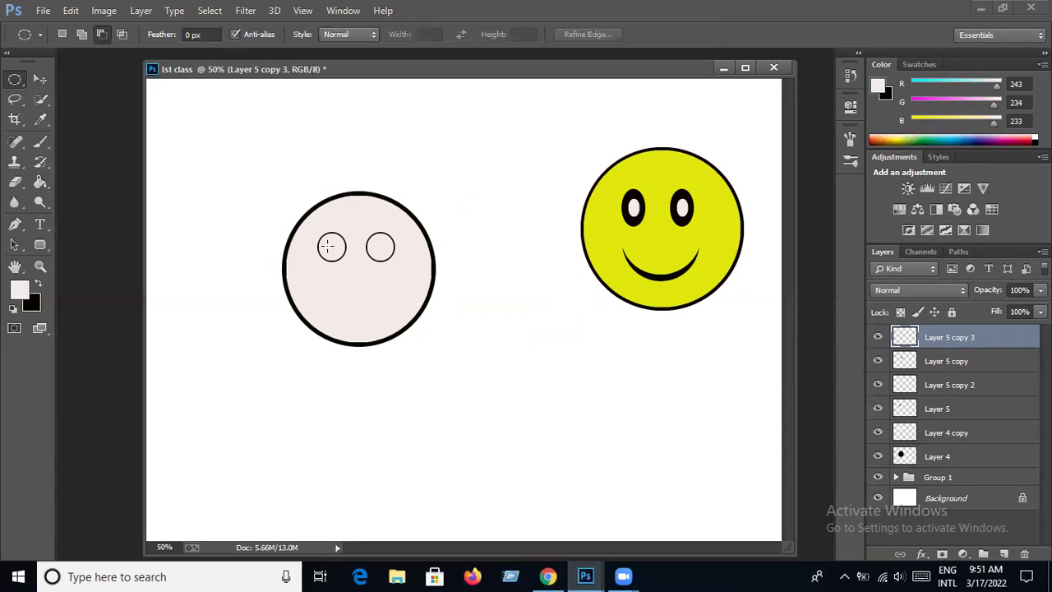
pyautogui.moveTo(332, 246); pyautogui.dragTo(338, 253)
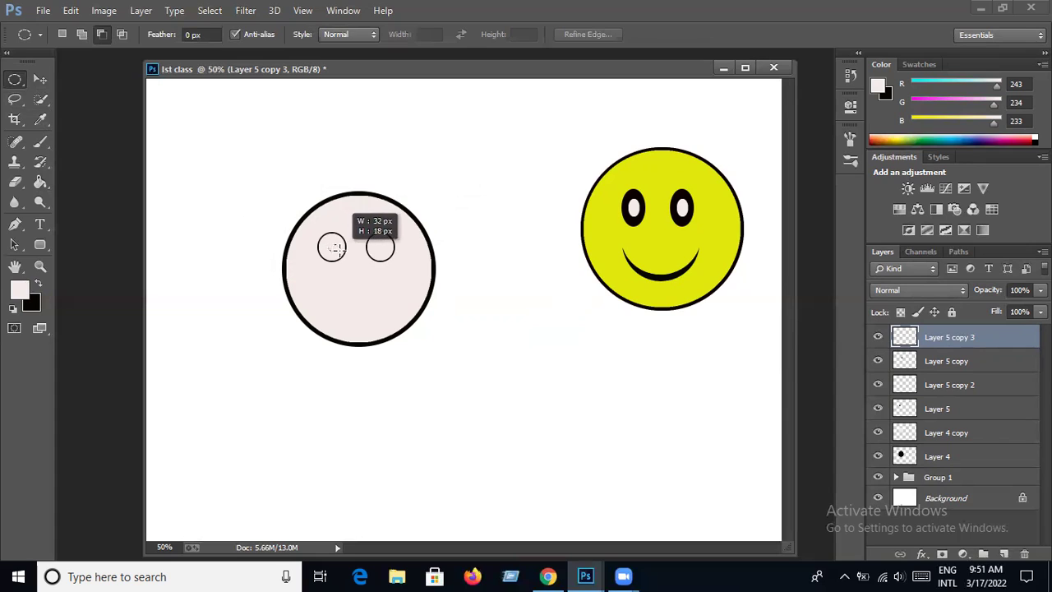
pyautogui.click(309, 297)
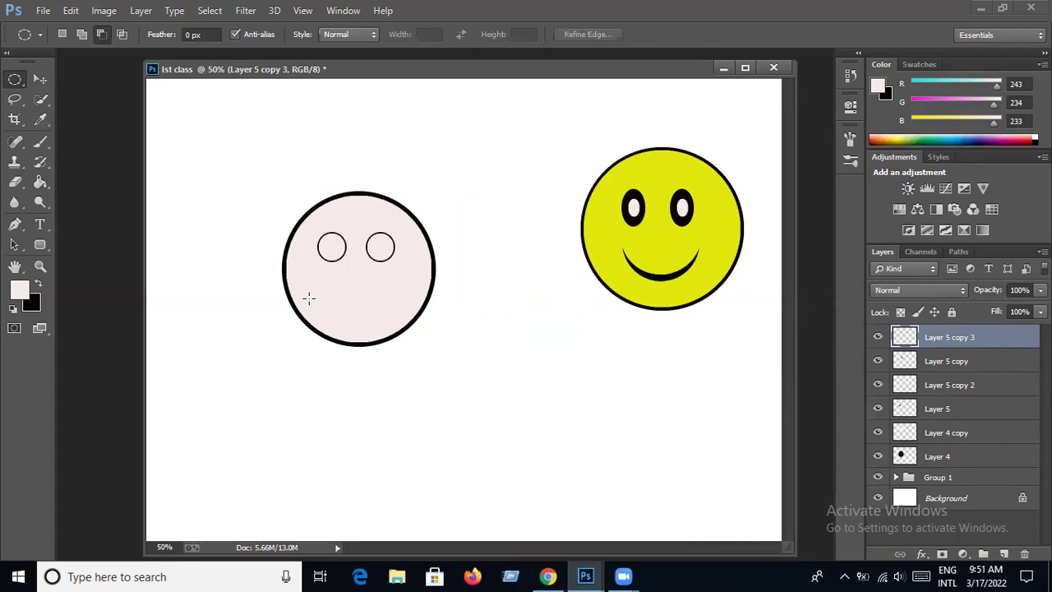
pyautogui.moveTo(332, 243); pyautogui.dragTo(340, 253)
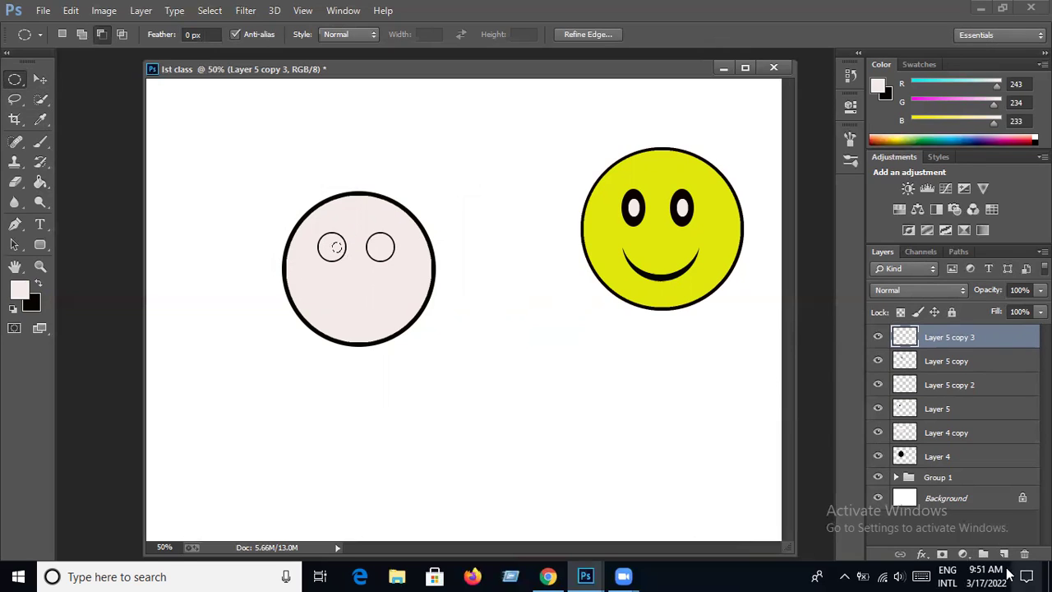
pyautogui.click(1003, 553)
pyautogui.click(37, 284)
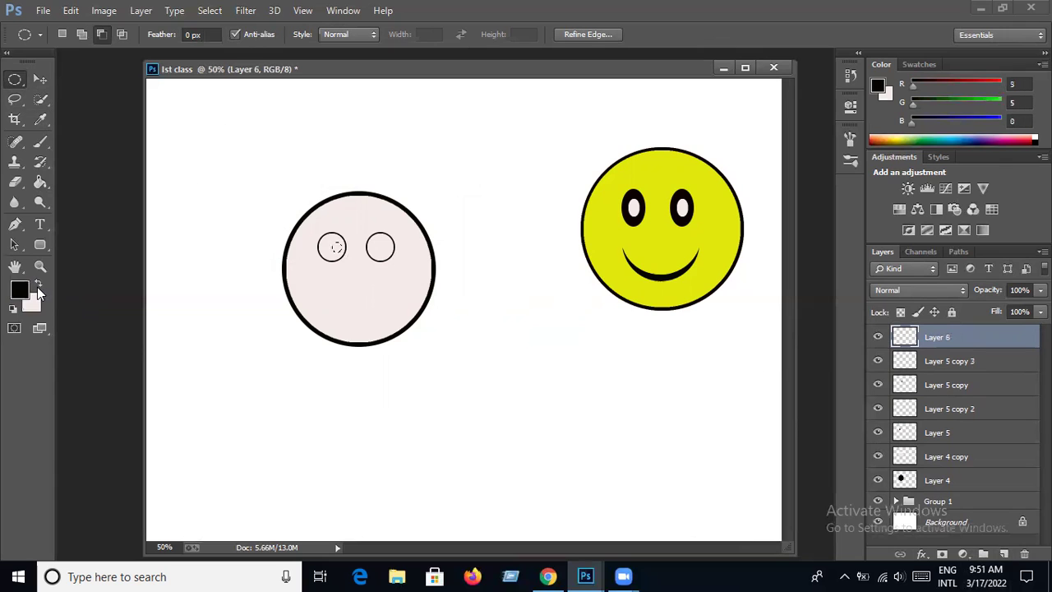
pyautogui.click(19, 288)
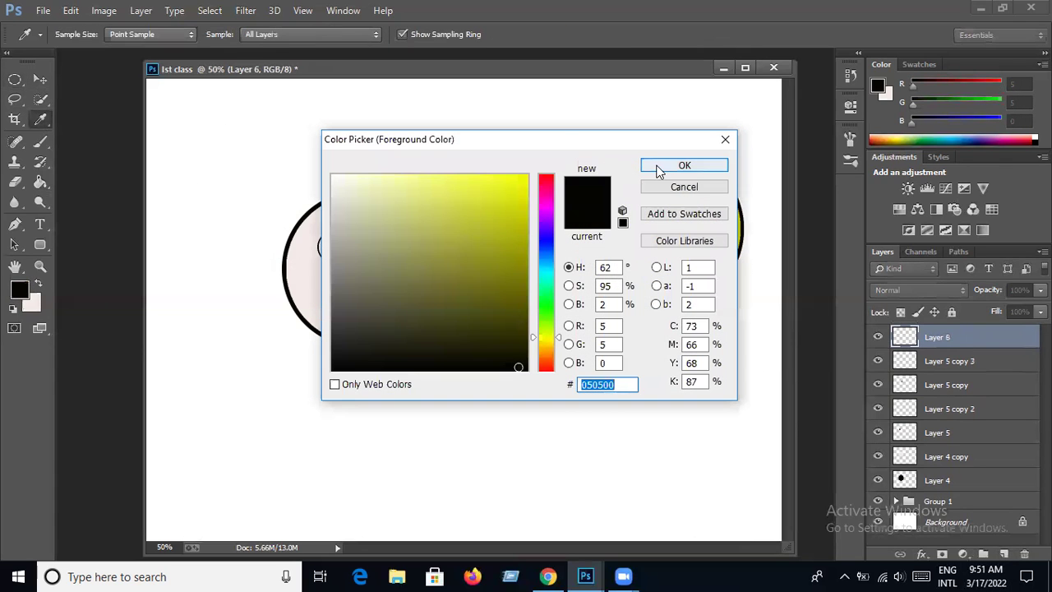
pyautogui.click(684, 165)
pyautogui.click(37, 182)
pyautogui.click(336, 247)
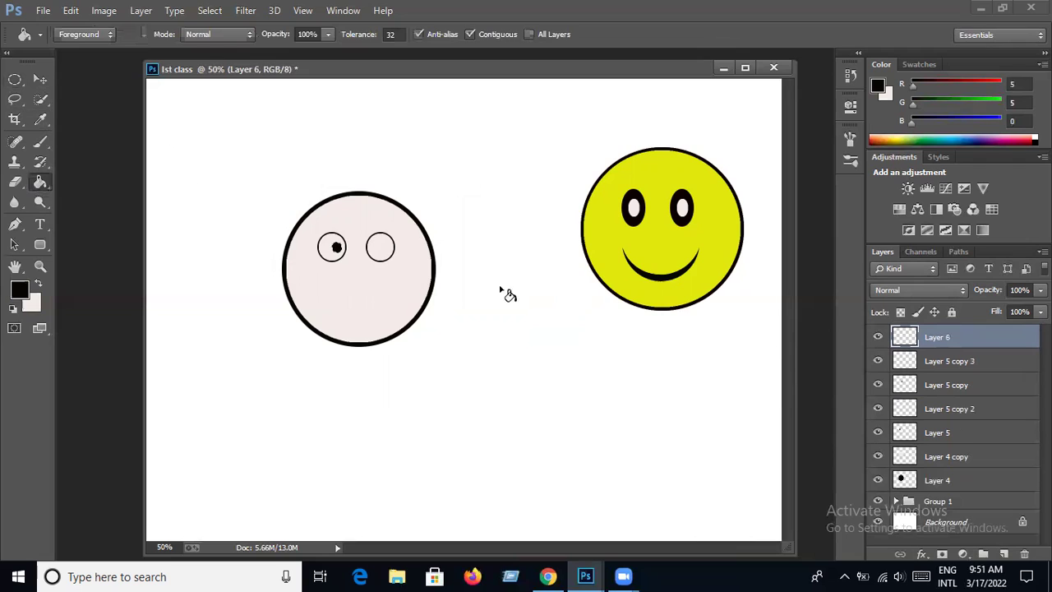
# Deselect, duplicate the pupil as Layer 6 copy, and move it into the right eye.
pyautogui.click(209, 10)
pyautogui.click(226, 42)
pyautogui.click(41, 80)
pyautogui.click(134, 11)
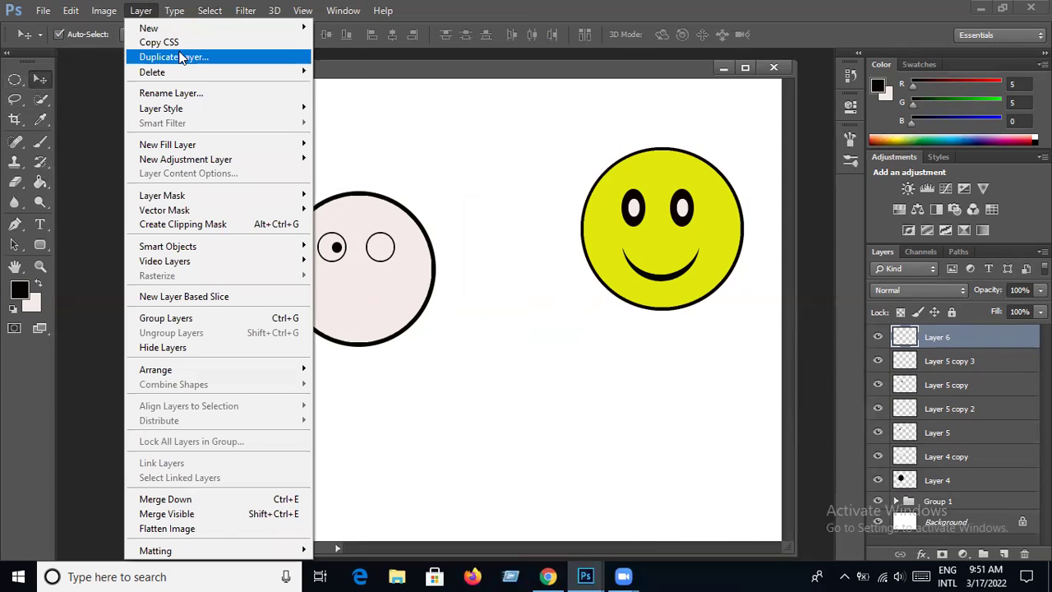
pyautogui.click(181, 57)
pyautogui.click(540, 173)
pyautogui.moveTo(339, 253); pyautogui.dragTo(379, 256)
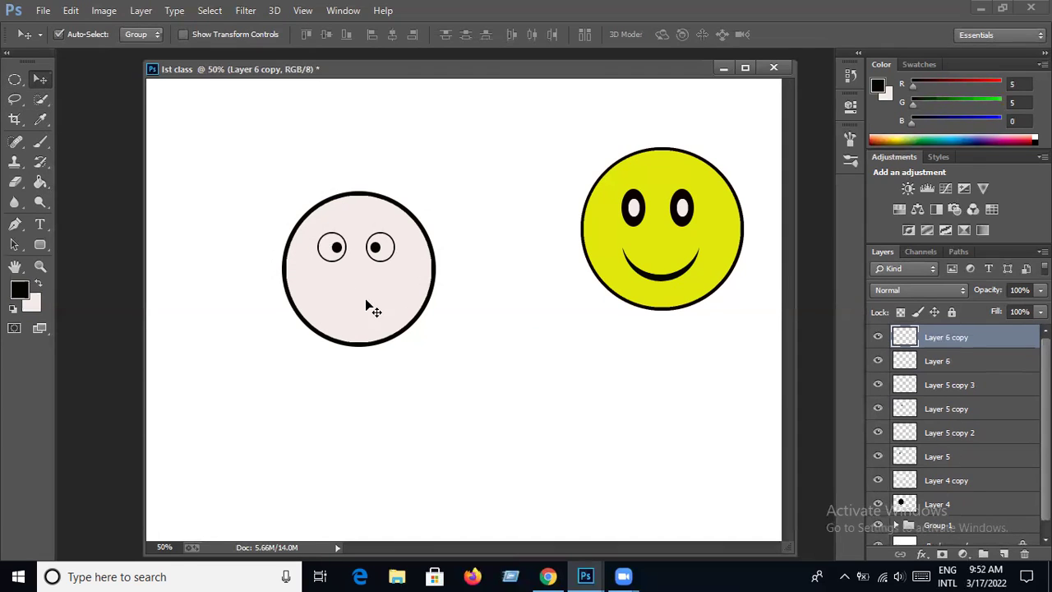
pyautogui.click(13, 80)
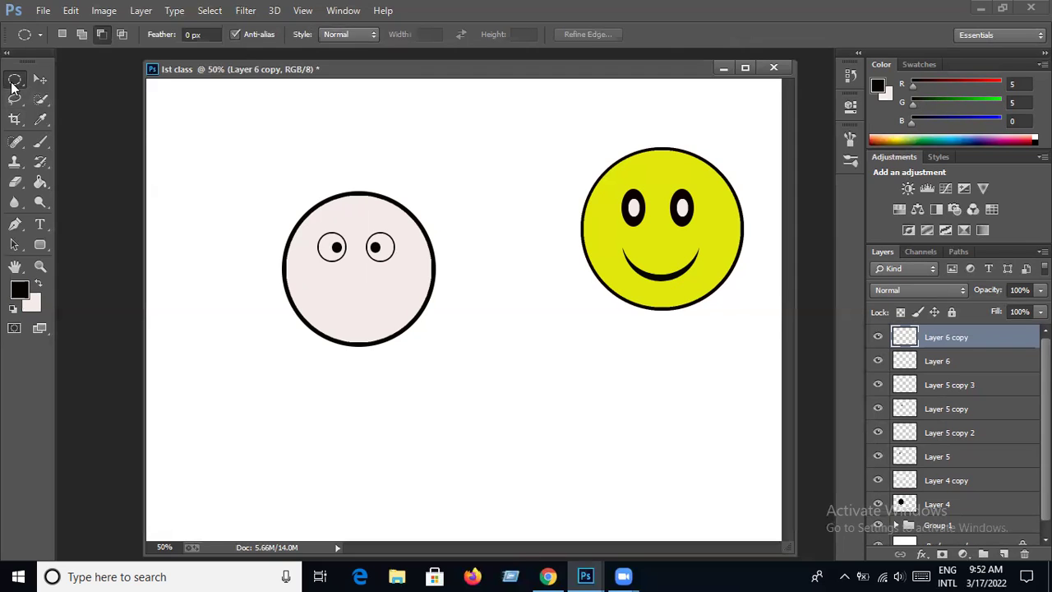
# Select an oval below the eyes on a new layer, keeping black as foreground colour.
pyautogui.rightClick(14, 79)
pyautogui.click(47, 91)
pyautogui.moveTo(345, 283); pyautogui.dragTo(374, 312)
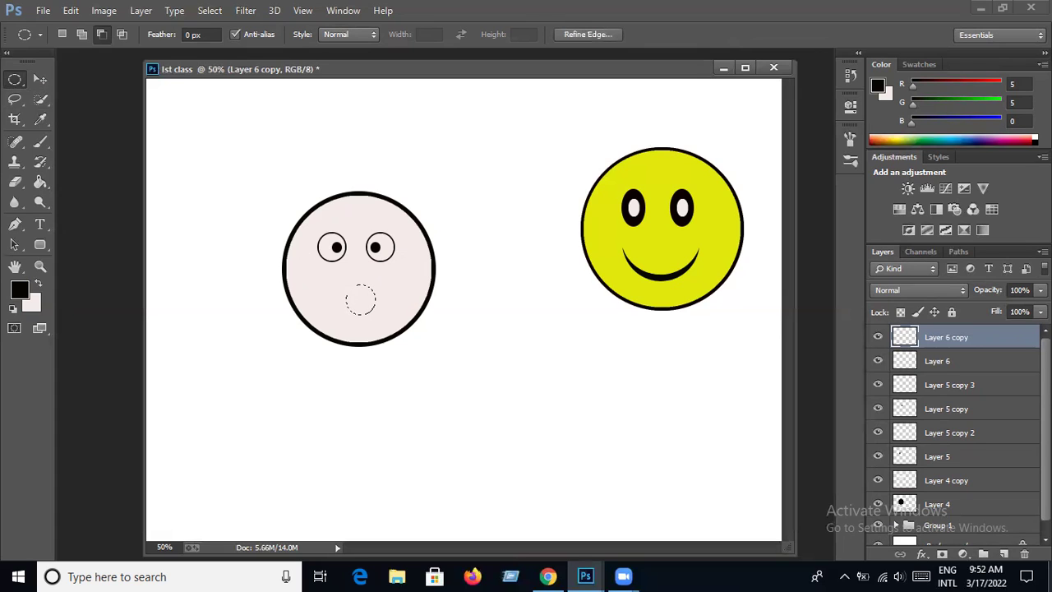
pyautogui.click(1004, 553)
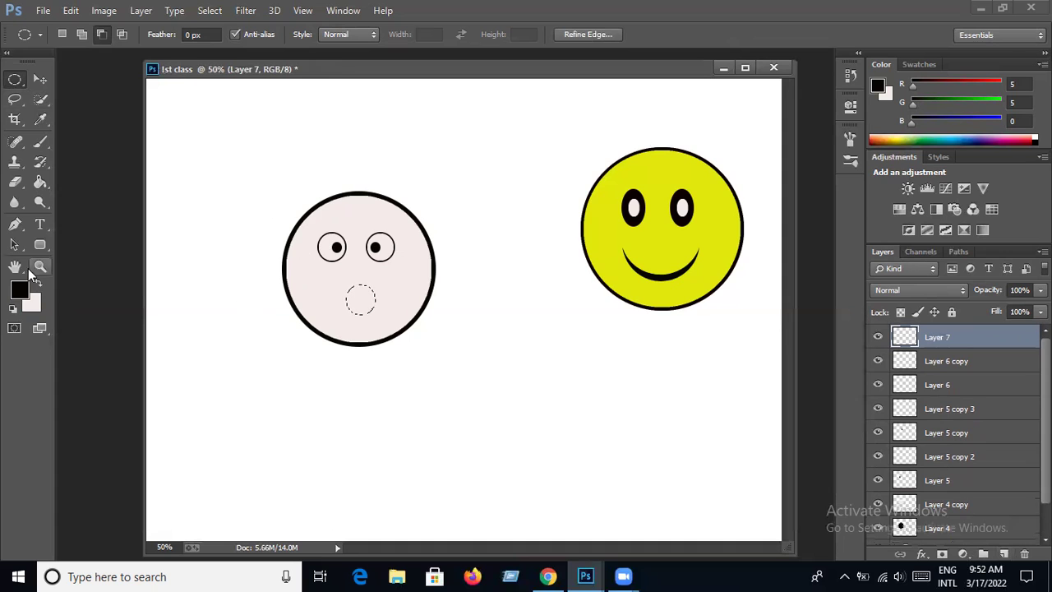
pyautogui.click(21, 290)
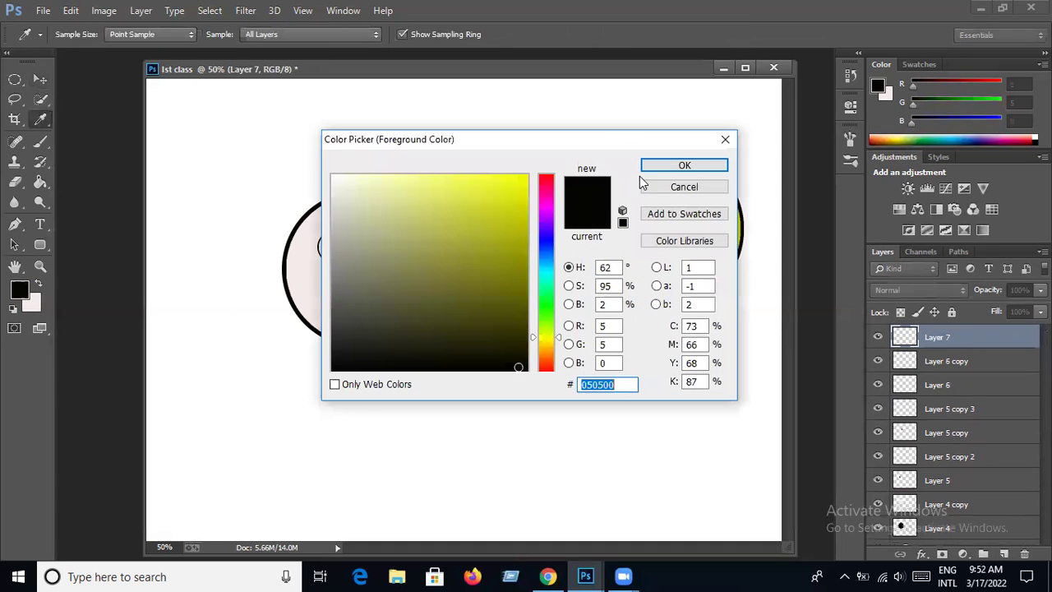
pyautogui.press('Return')
# Fill the oval with black with the Paint Bucket, deselect, and start Free Transform on it.
pyautogui.click(43, 184)
pyautogui.click(359, 301)
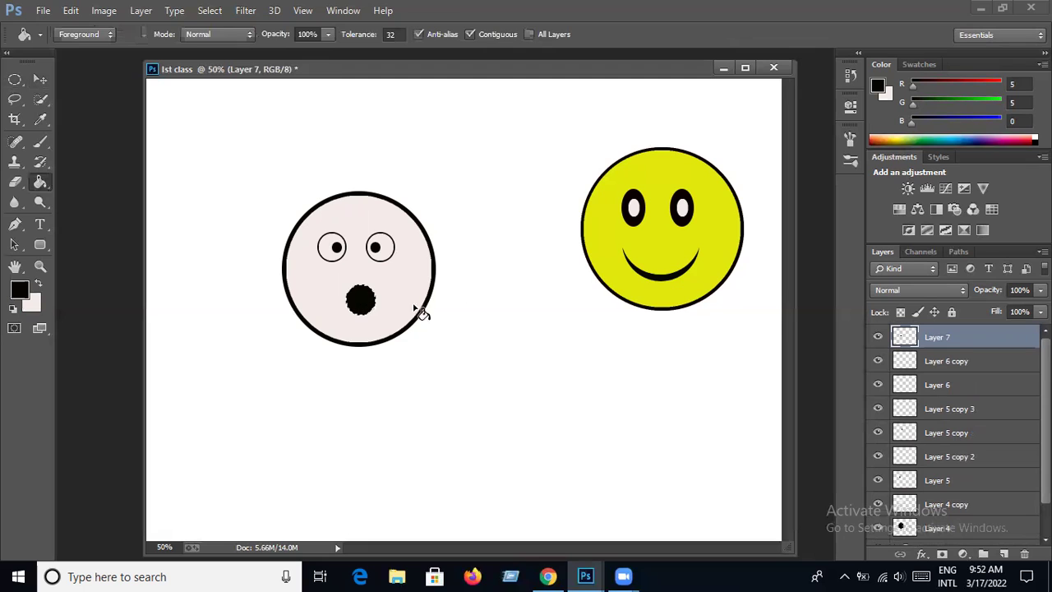
pyautogui.click(208, 11)
pyautogui.click(224, 43)
pyautogui.click(71, 10)
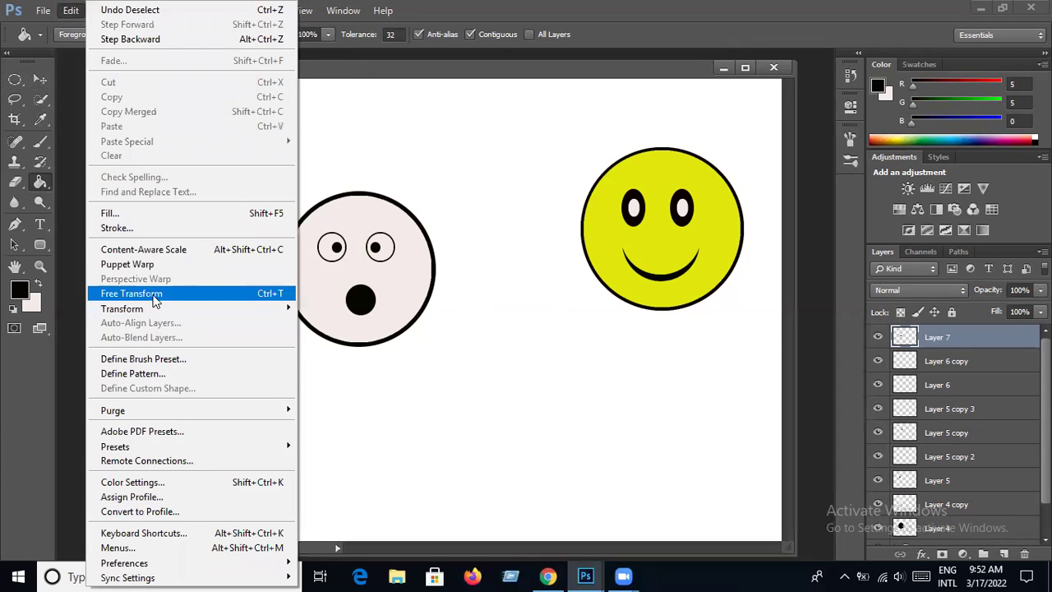
pyautogui.click(155, 293)
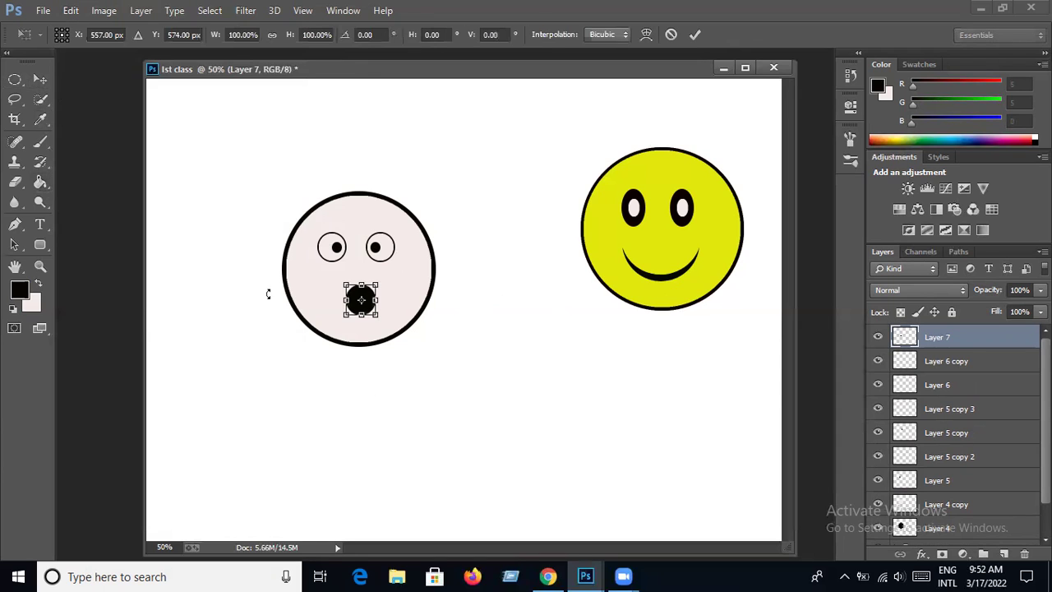
# Warp the black mouth into an open shape and commit the warp.
pyautogui.rightClick(363, 293)
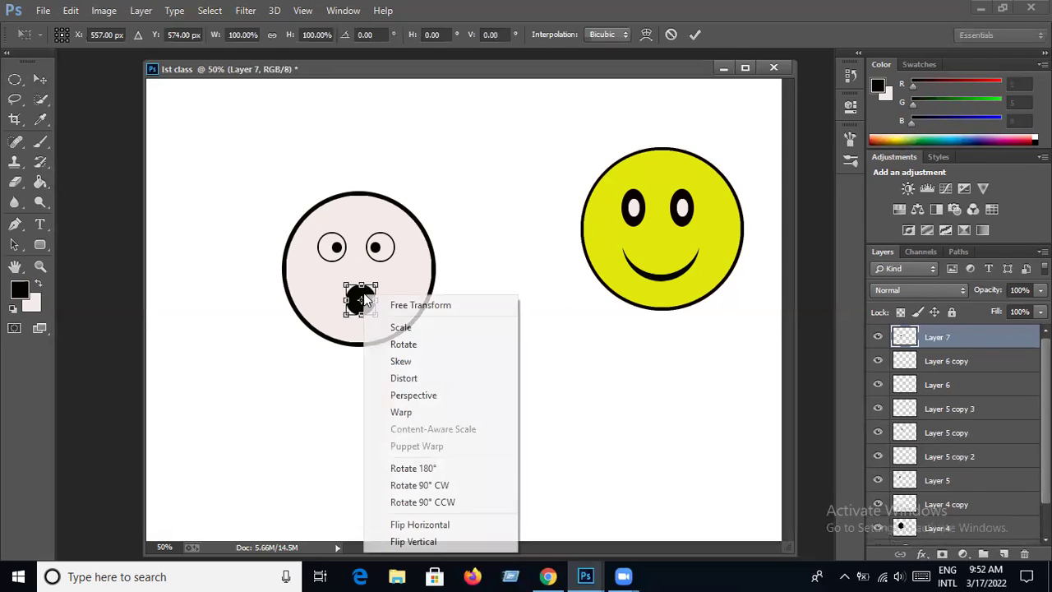
pyautogui.click(402, 413)
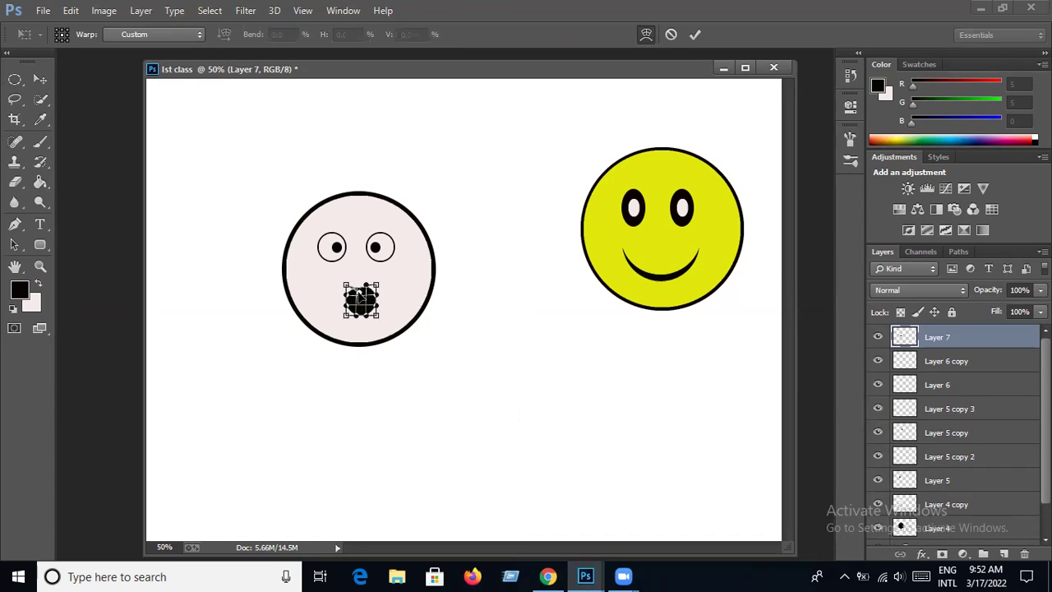
pyautogui.moveTo(363, 295); pyautogui.dragTo(371, 297)
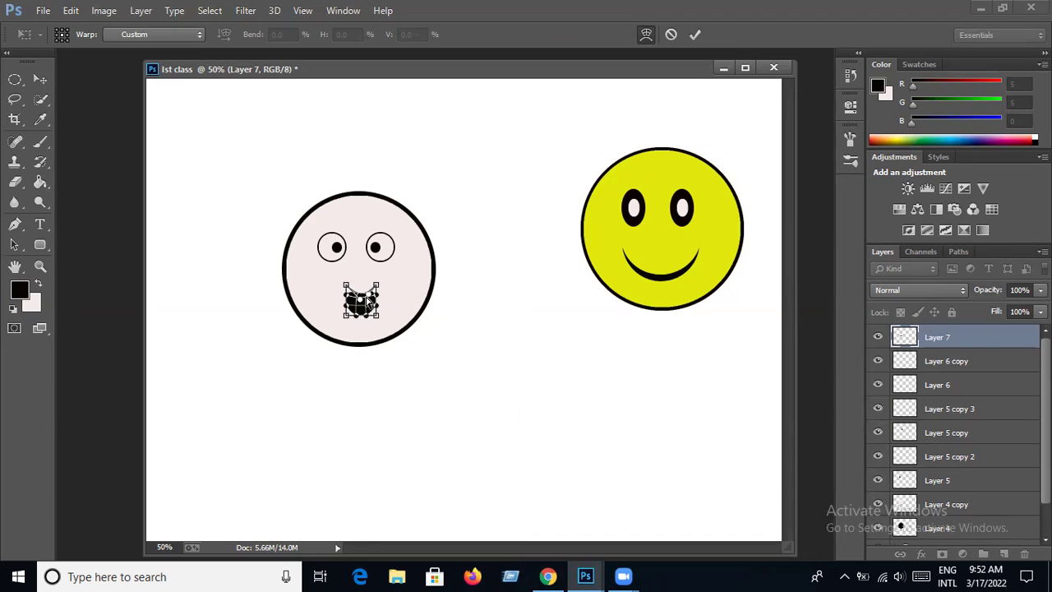
pyautogui.moveTo(368, 304); pyautogui.dragTo(362, 302)
pyautogui.press('Return')
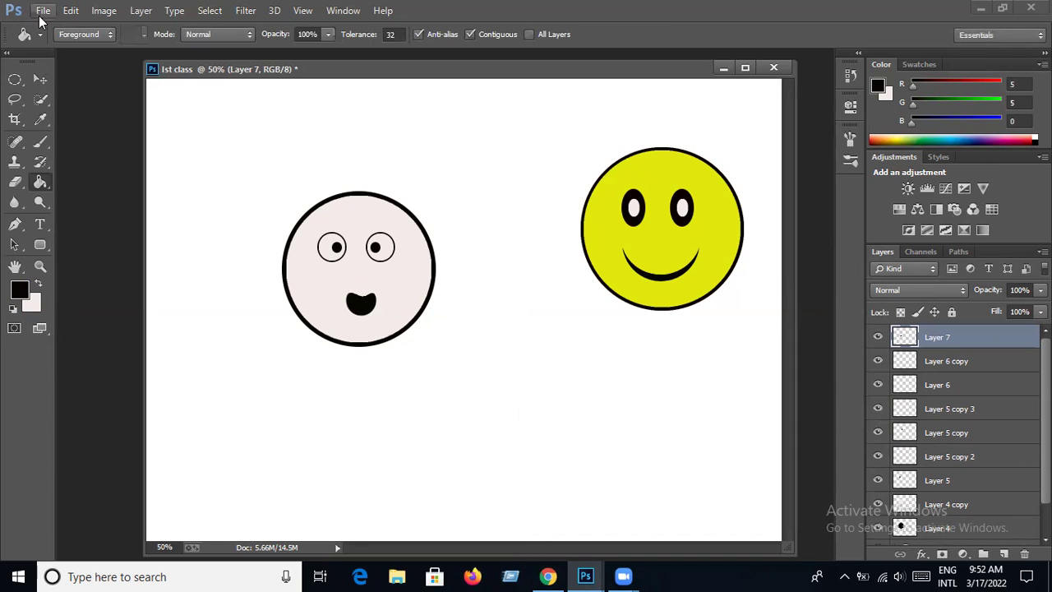
# Warp the mouth again, reshaping its lower right part, and commit.
pyautogui.click(71, 11)
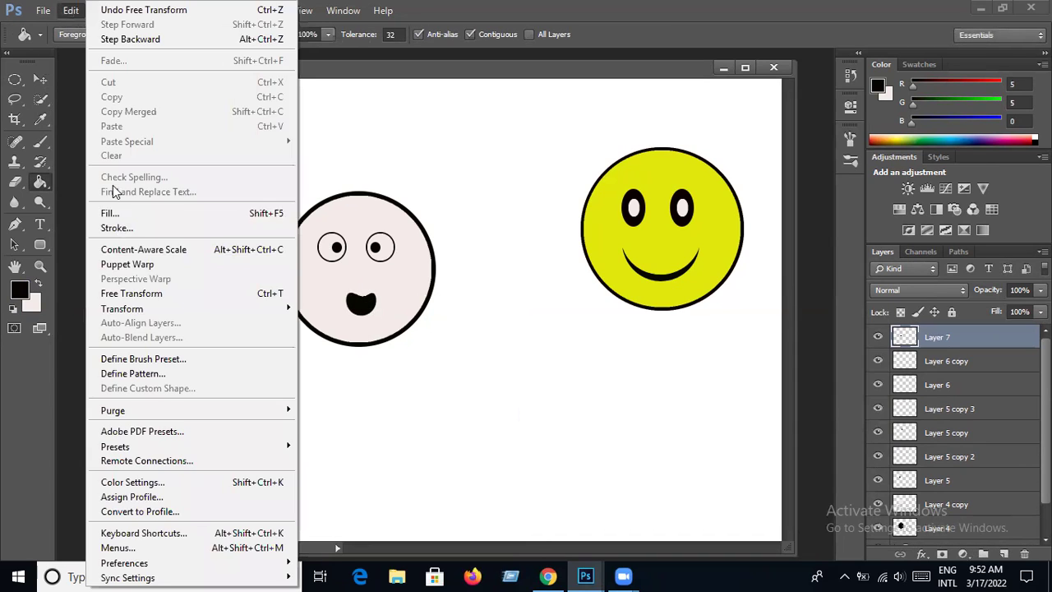
pyautogui.click(129, 298)
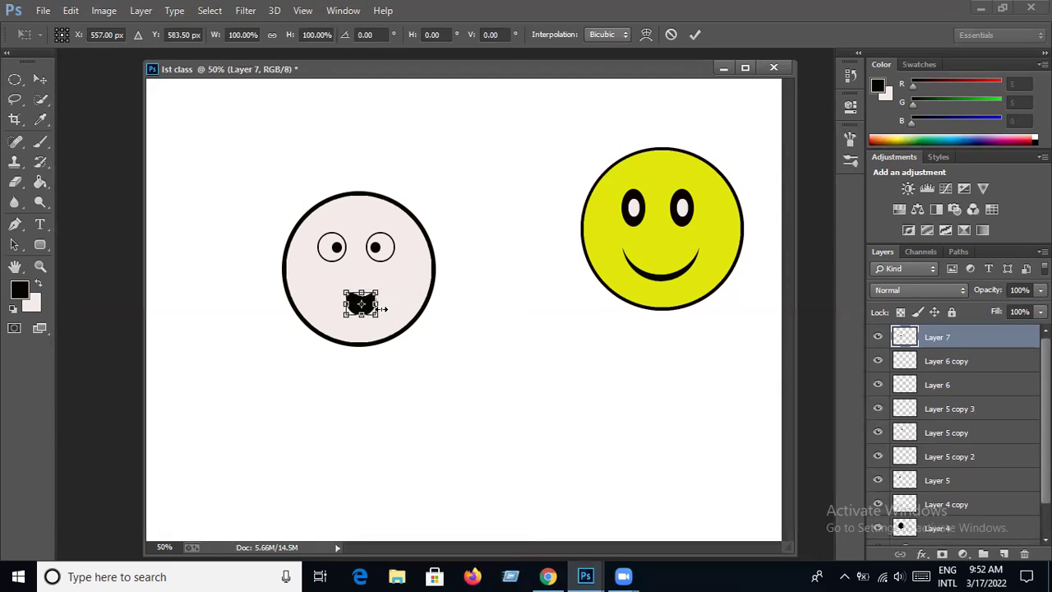
pyautogui.rightClick(360, 305)
pyautogui.click(409, 172)
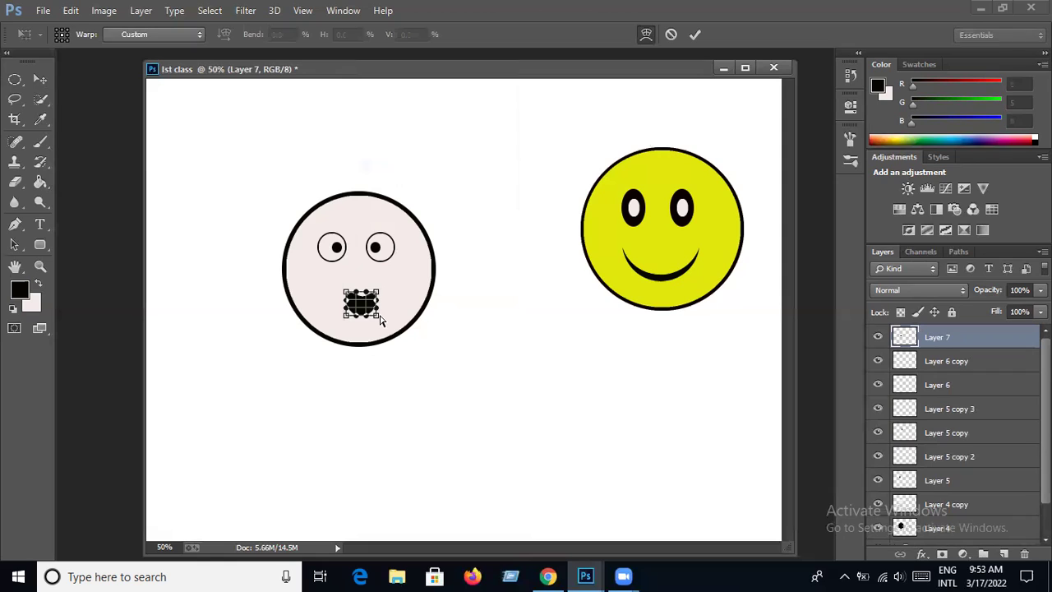
pyautogui.moveTo(372, 320); pyautogui.dragTo(351, 320)
pyautogui.press('Return')
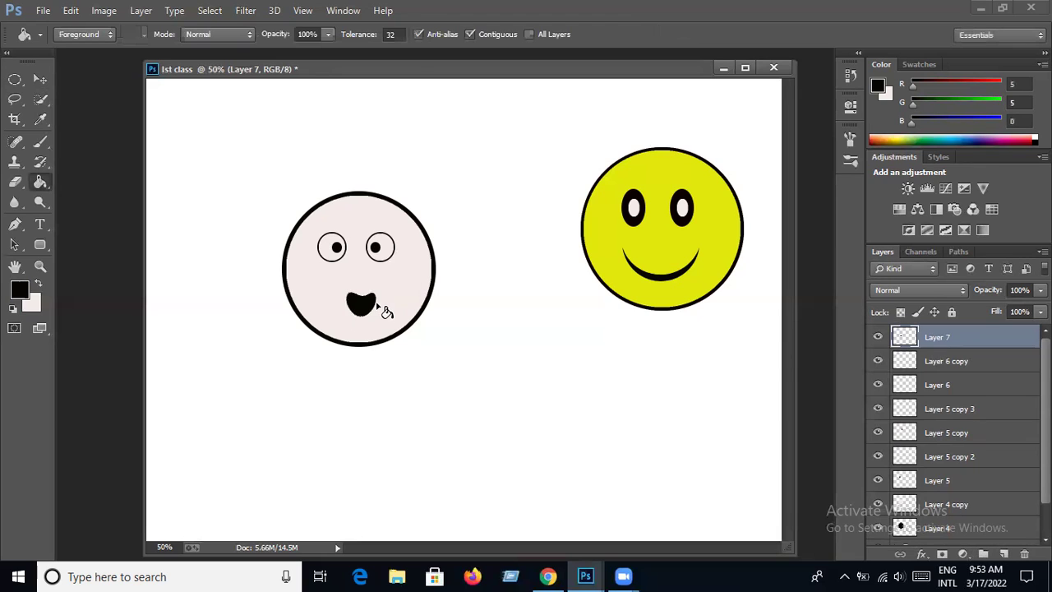
# Move the black mouth up slightly and select the Layer 4 copy and Layer 5 copy 2 layers.
pyautogui.click(41, 80)
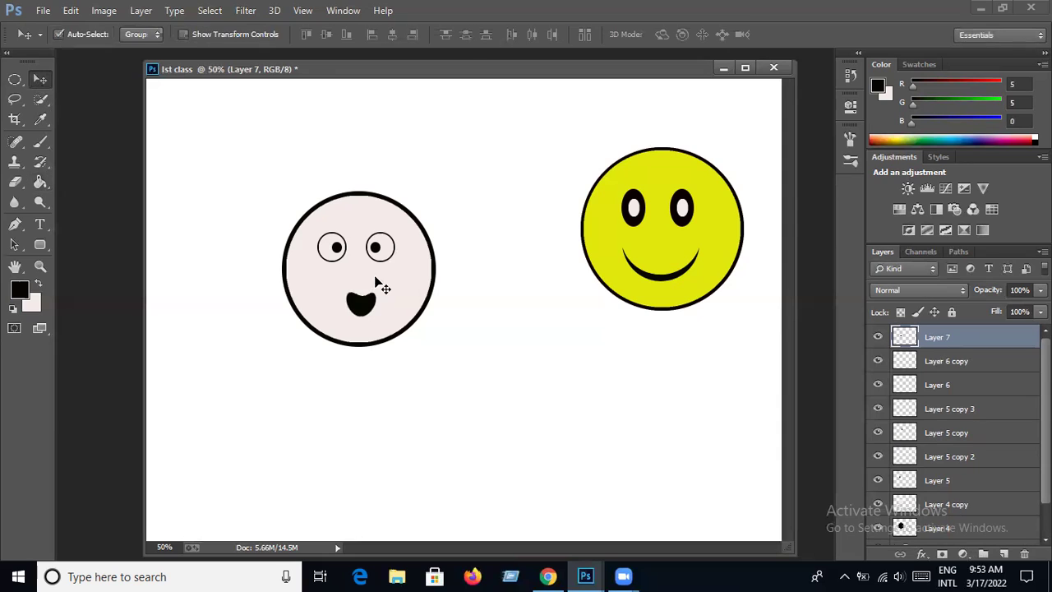
pyautogui.moveTo(367, 309); pyautogui.dragTo(365, 301)
pyautogui.click(329, 264)
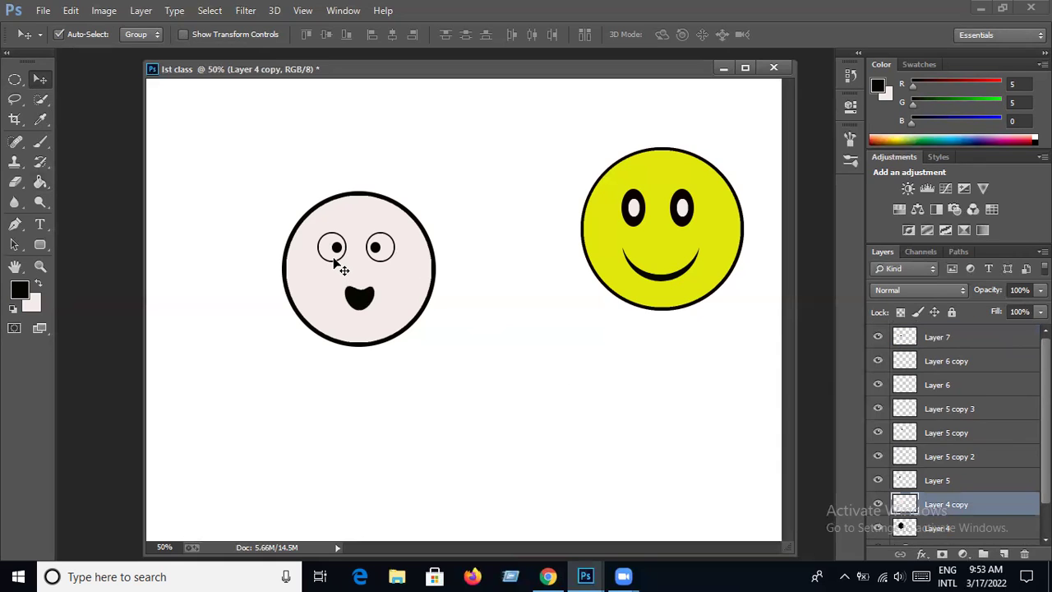
pyautogui.click(332, 258)
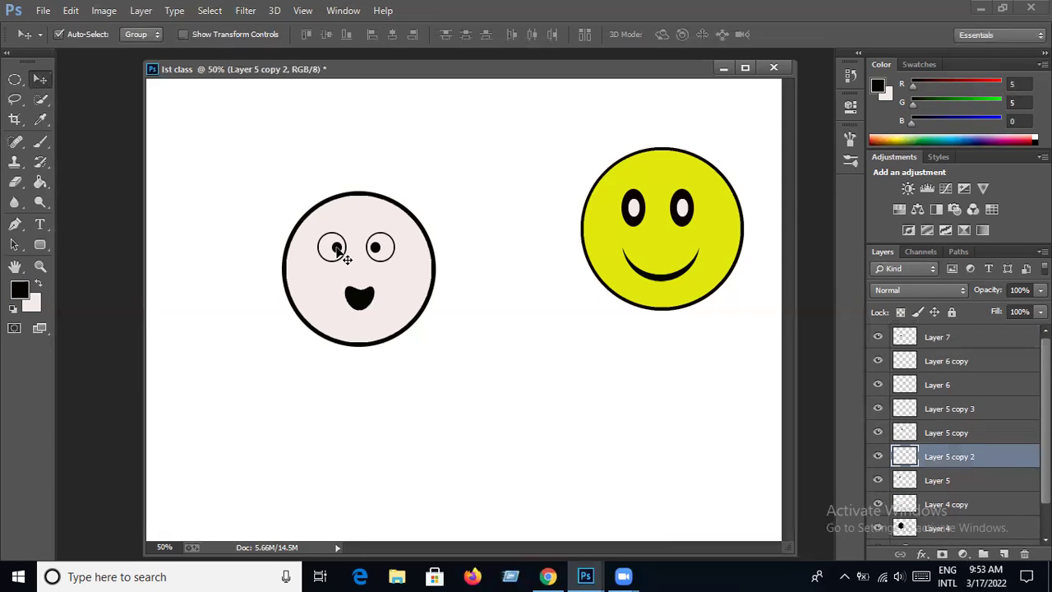
# Reposition the right pupil on Layer 6 inside its eye ring and adjust the mouth position.
pyautogui.click(338, 250)
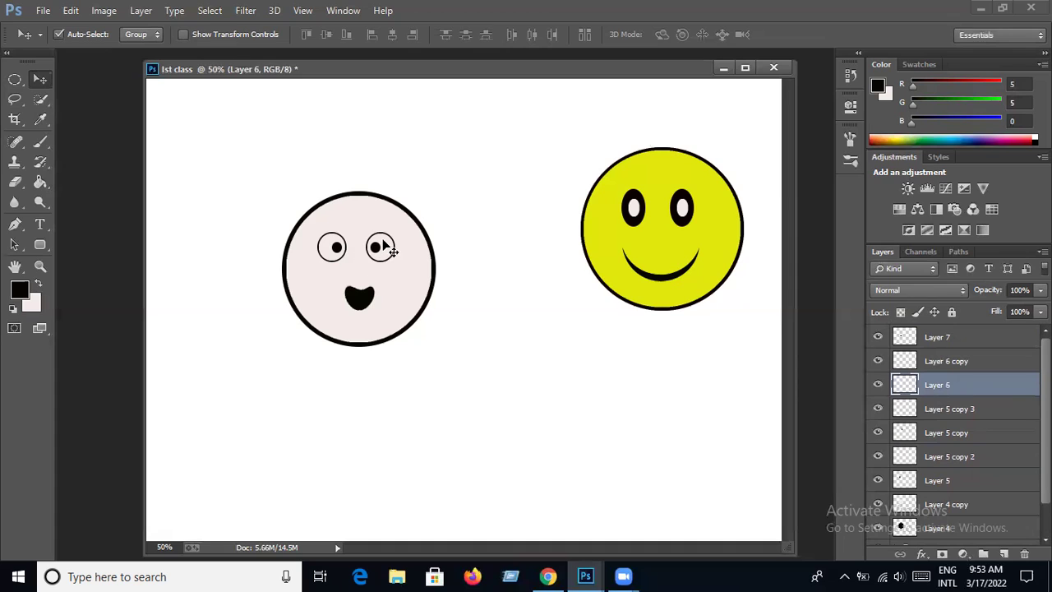
pyautogui.moveTo(390, 258); pyautogui.dragTo(371, 259)
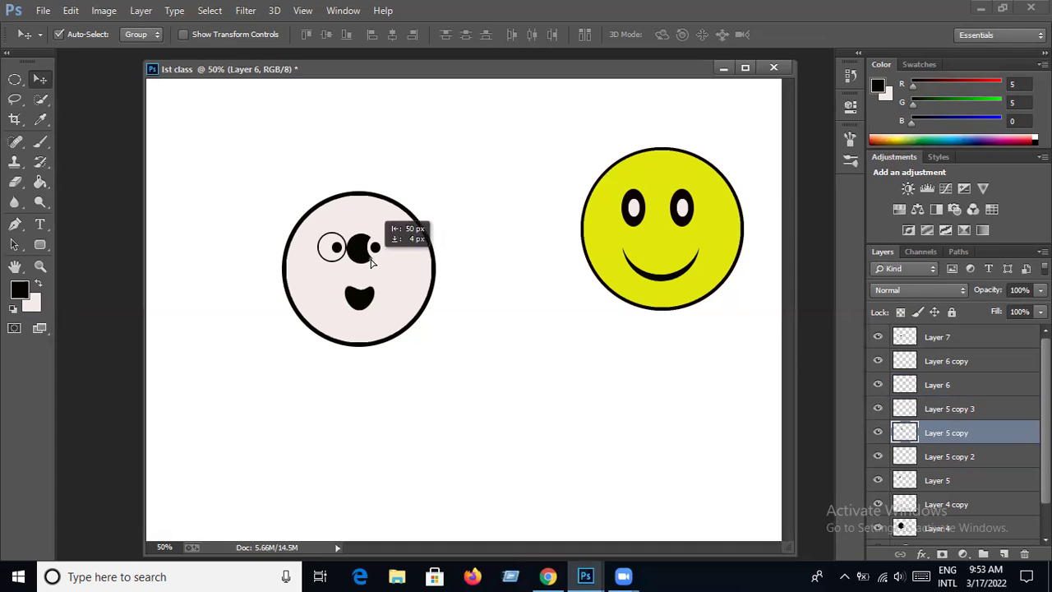
pyautogui.moveTo(372, 260); pyautogui.dragTo(337, 257)
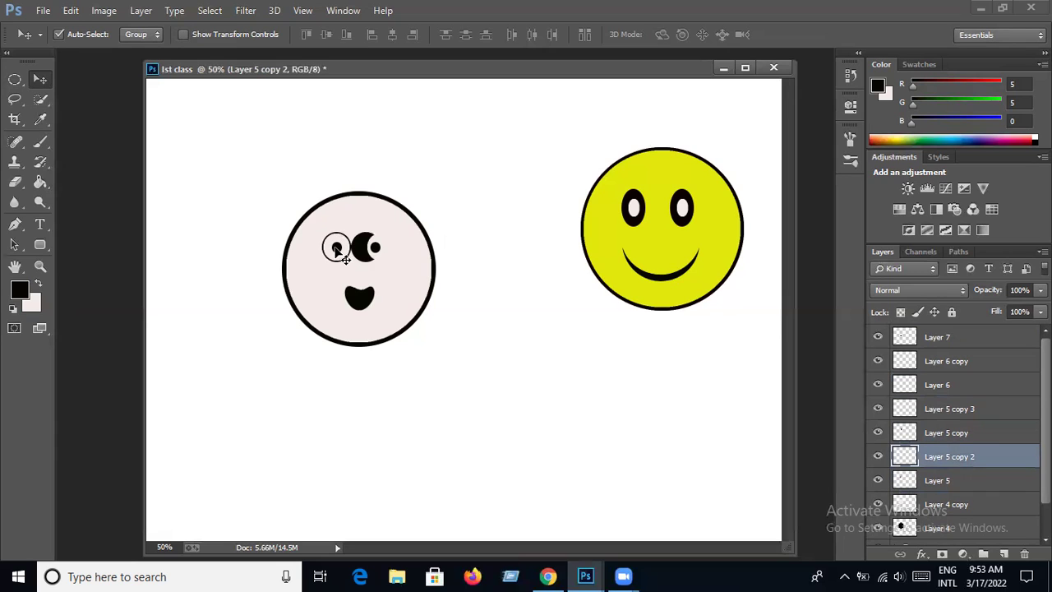
pyautogui.moveTo(337, 253)
pyautogui.mouseDown()
pyautogui.moveTo(361, 260)
pyautogui.moveTo(370, 247)
pyautogui.mouseUp()
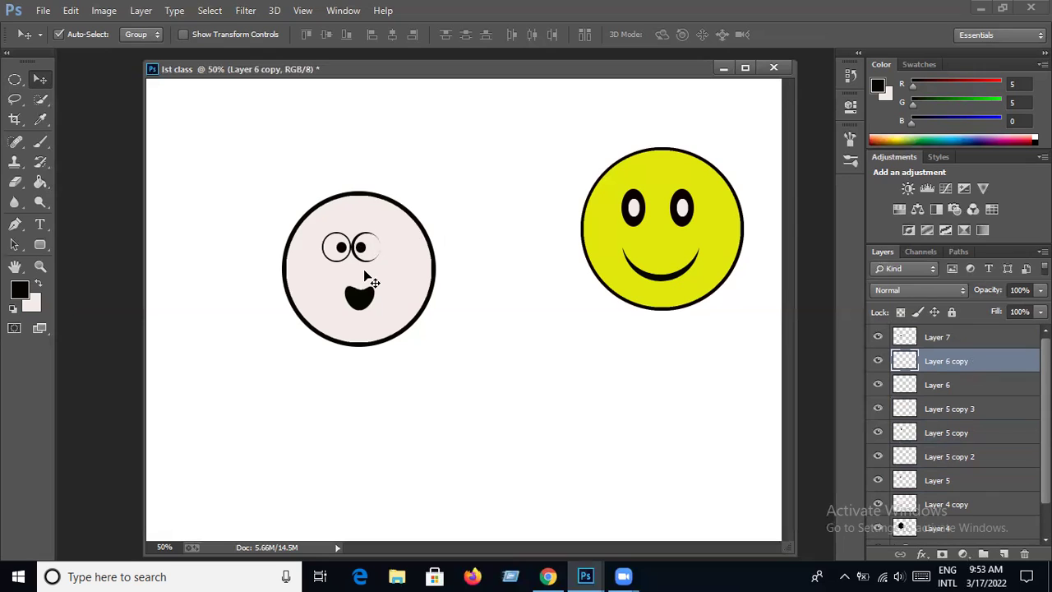
pyautogui.moveTo(348, 291); pyautogui.dragTo(353, 296)
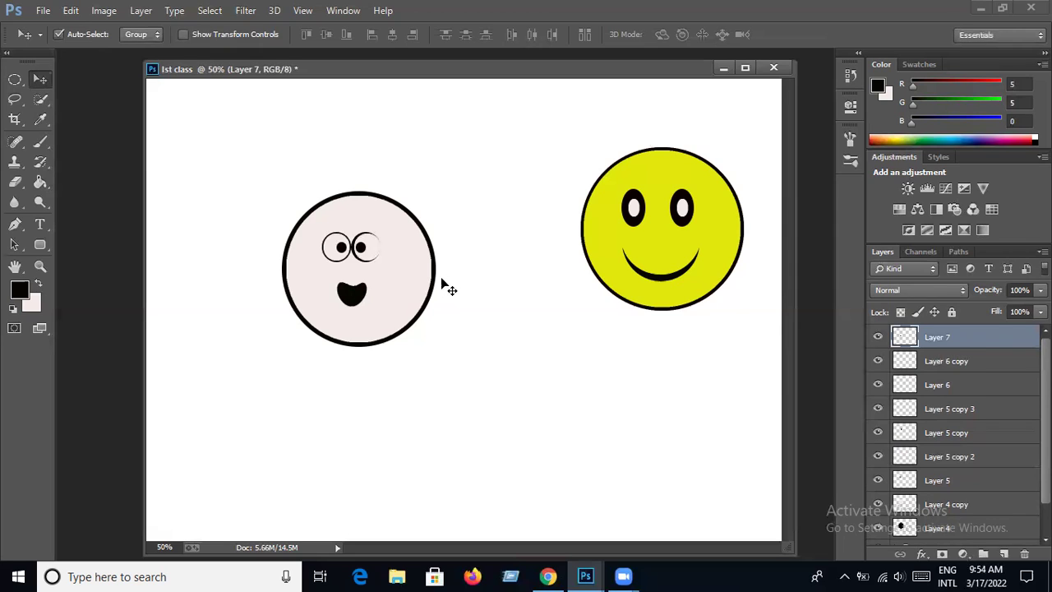
pyautogui.click(414, 288)
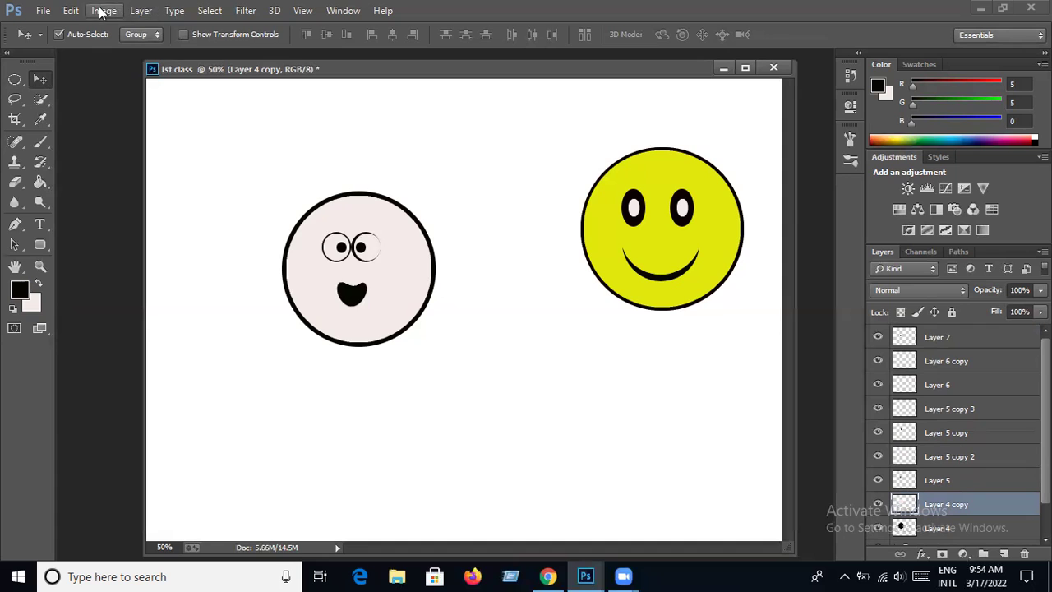
# Shrink the pale face fill on Layer 4 copy to about 94%.
pyautogui.click(72, 11)
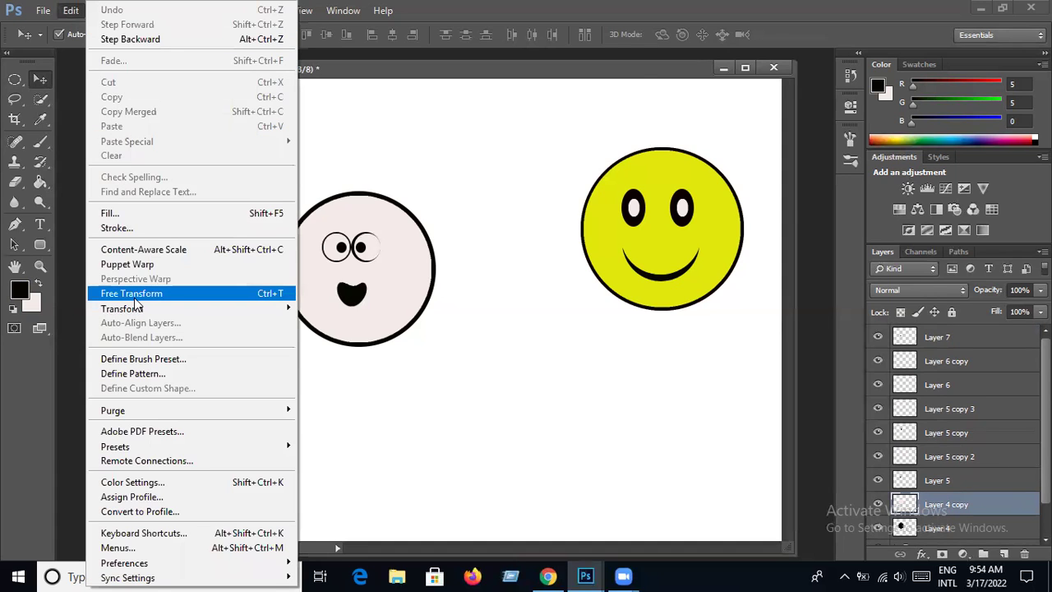
pyautogui.click(131, 293)
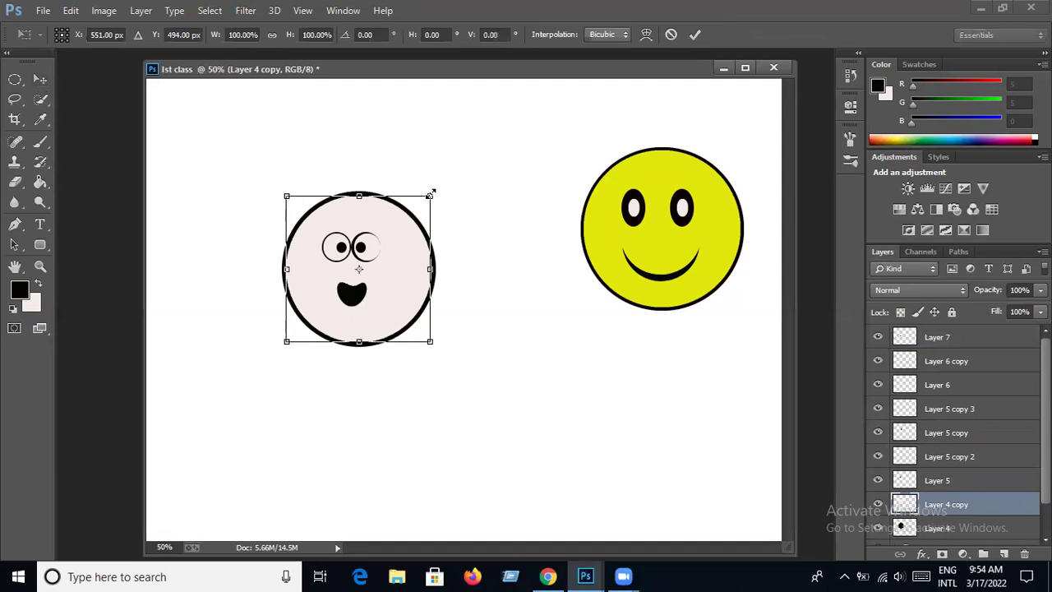
pyautogui.moveTo(429, 194); pyautogui.dragTo(422, 203)
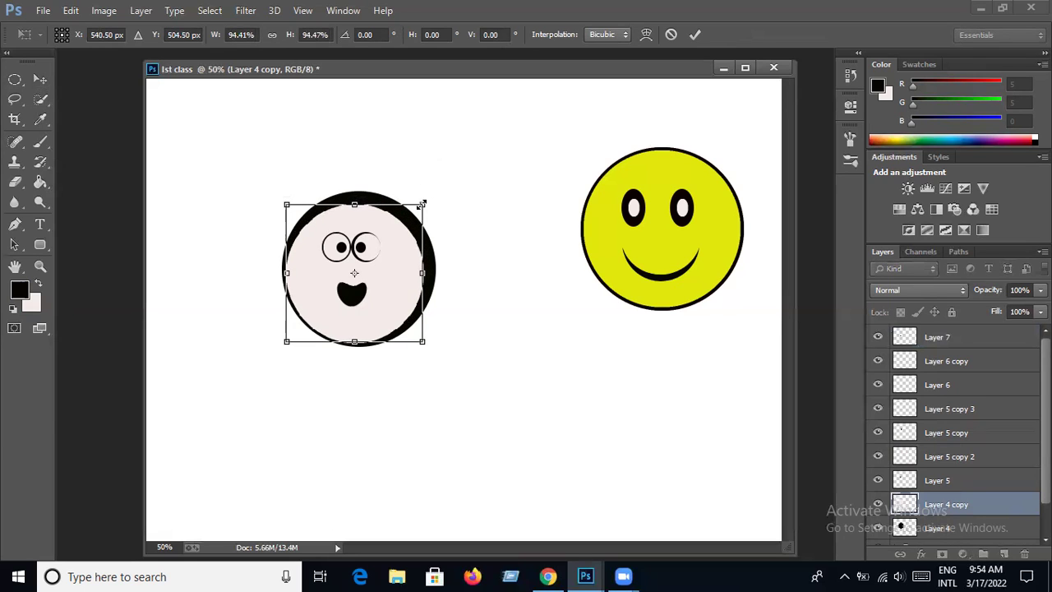
pyautogui.press('Return')
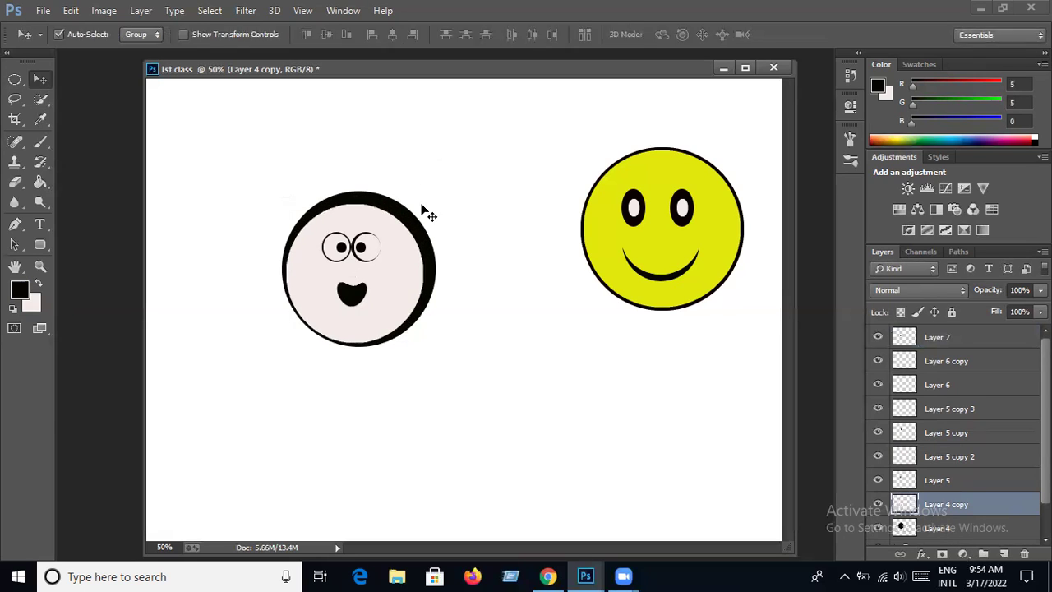
# Shrink the black outline ring on Layer 4 to about 95%.
pyautogui.hotkey('alt', '[')
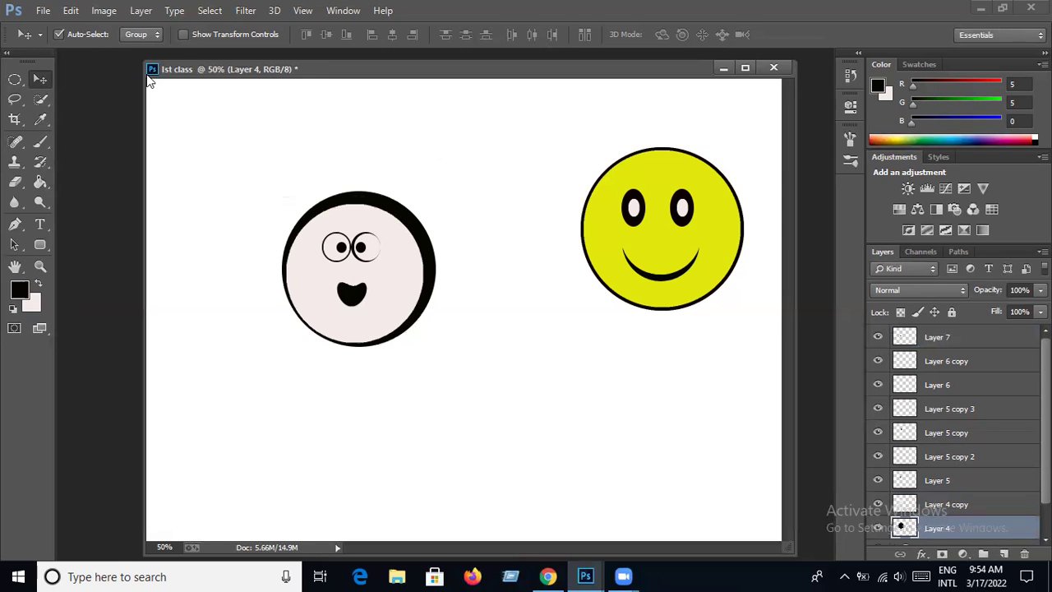
pyautogui.click(71, 10)
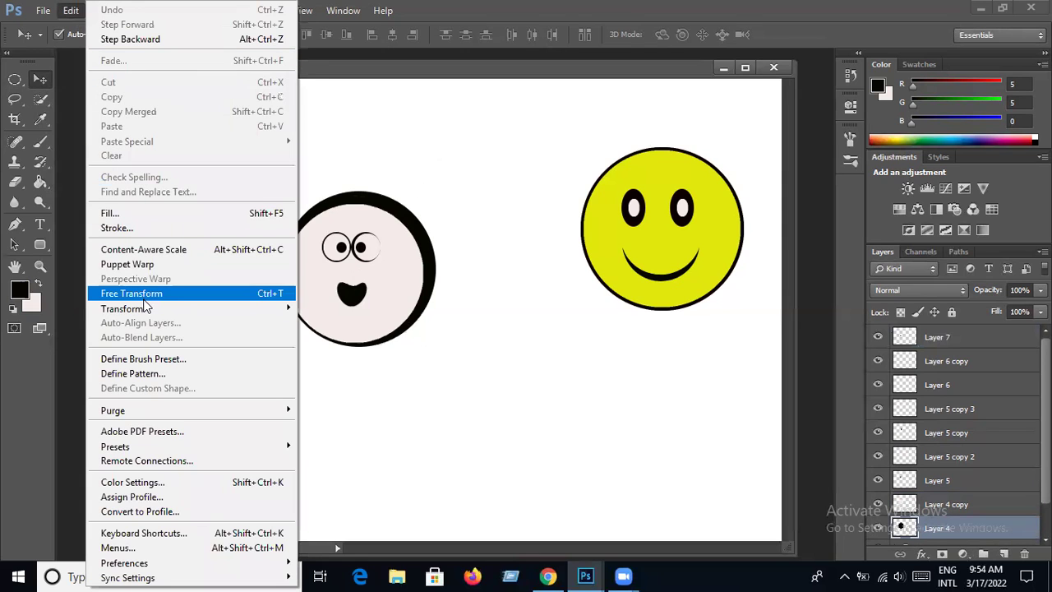
pyautogui.click(140, 294)
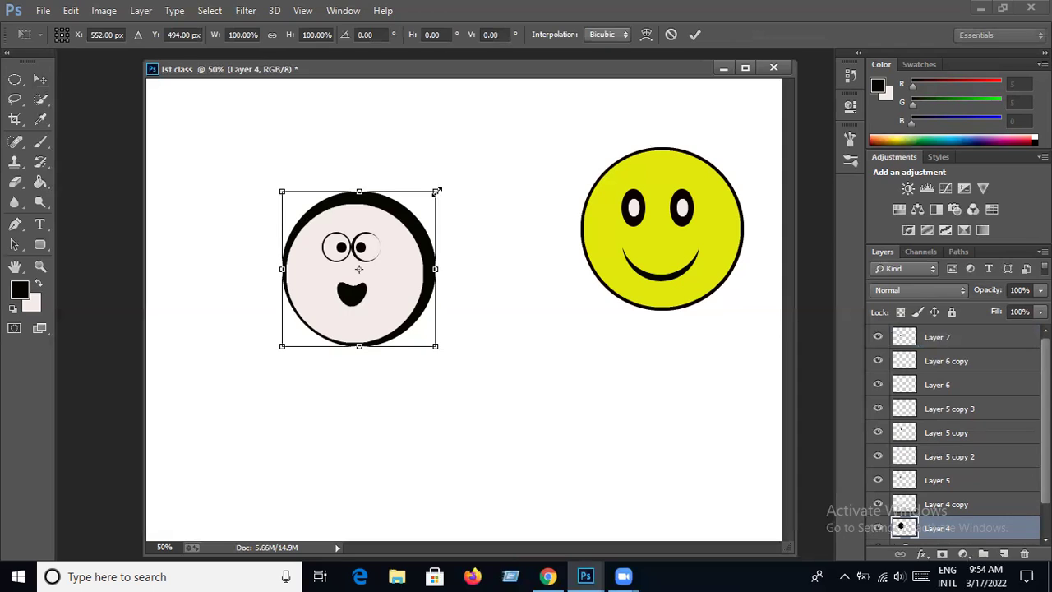
pyautogui.moveTo(436, 192); pyautogui.dragTo(428, 199)
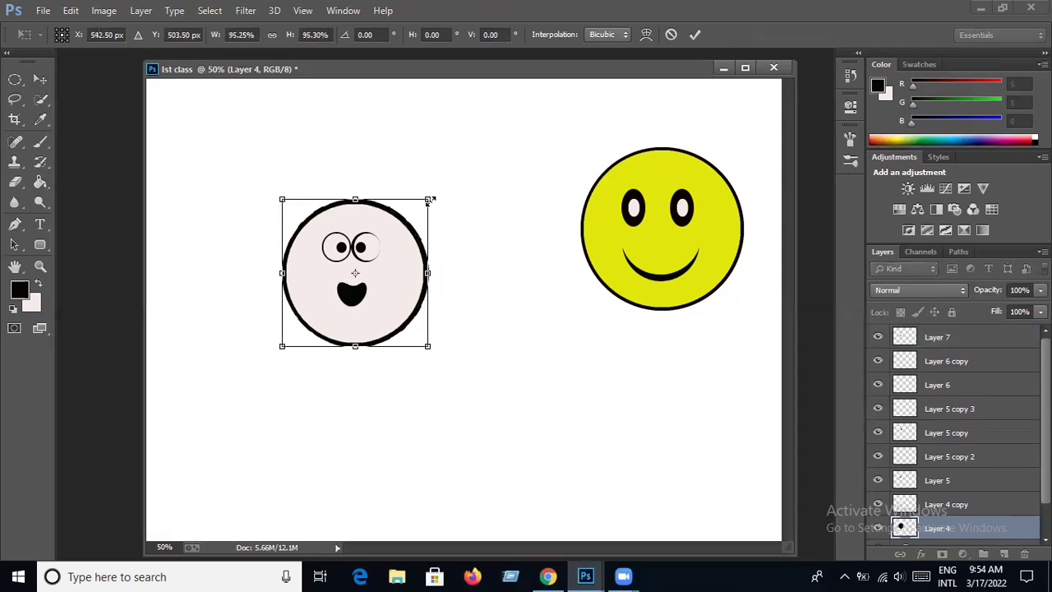
pyautogui.press('Return')
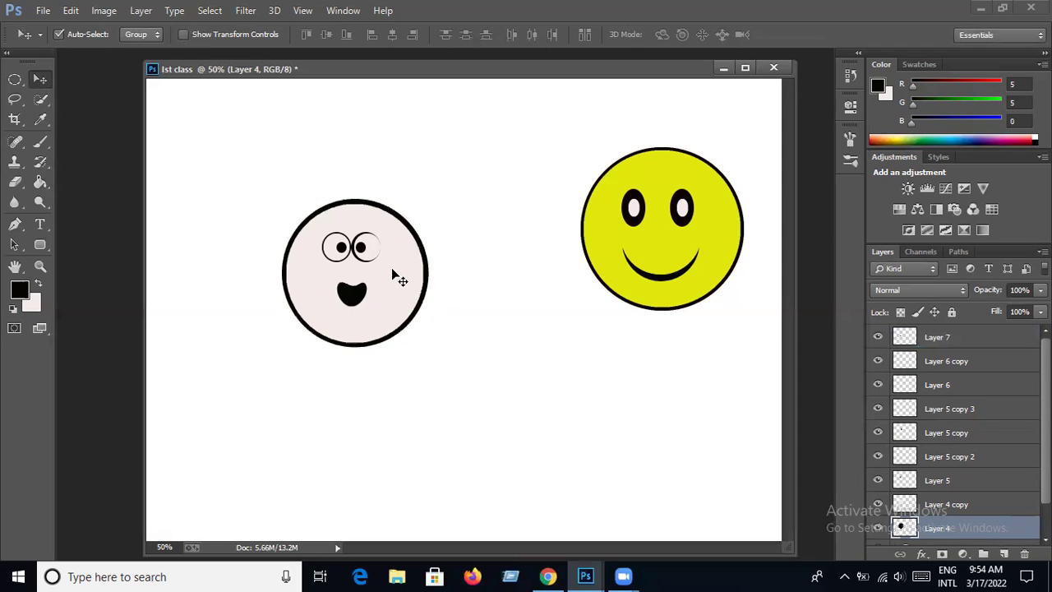
# Nudge the right eye ring on Layer 5 copy 3 and the mouth on Layer 7 slightly.
pyautogui.click(371, 257)
pyautogui.moveTo(372, 257); pyautogui.dragTo(370, 257)
pyautogui.click(355, 300)
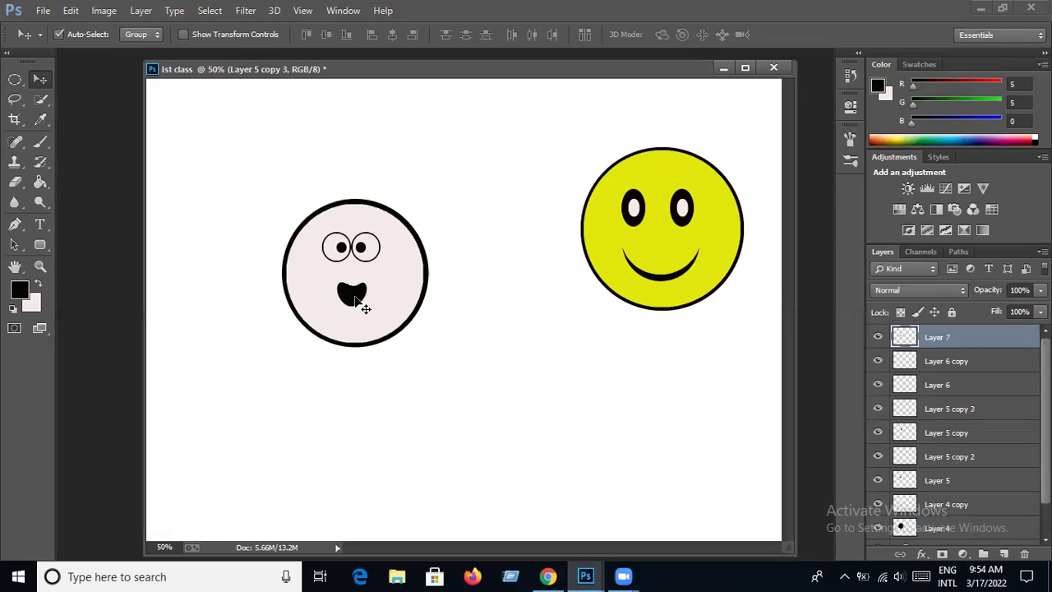
pyautogui.moveTo(354, 296); pyautogui.dragTo(355, 297)
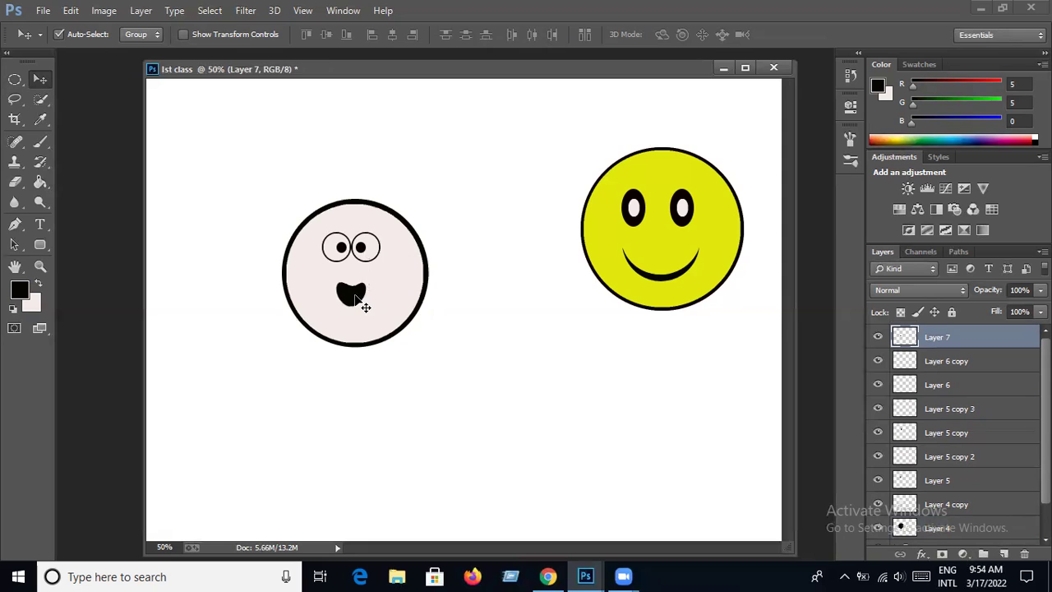
# Fine-tune the Layer 4 outline ring to about 97% by adjusting its corners.
pyautogui.click(426, 282)
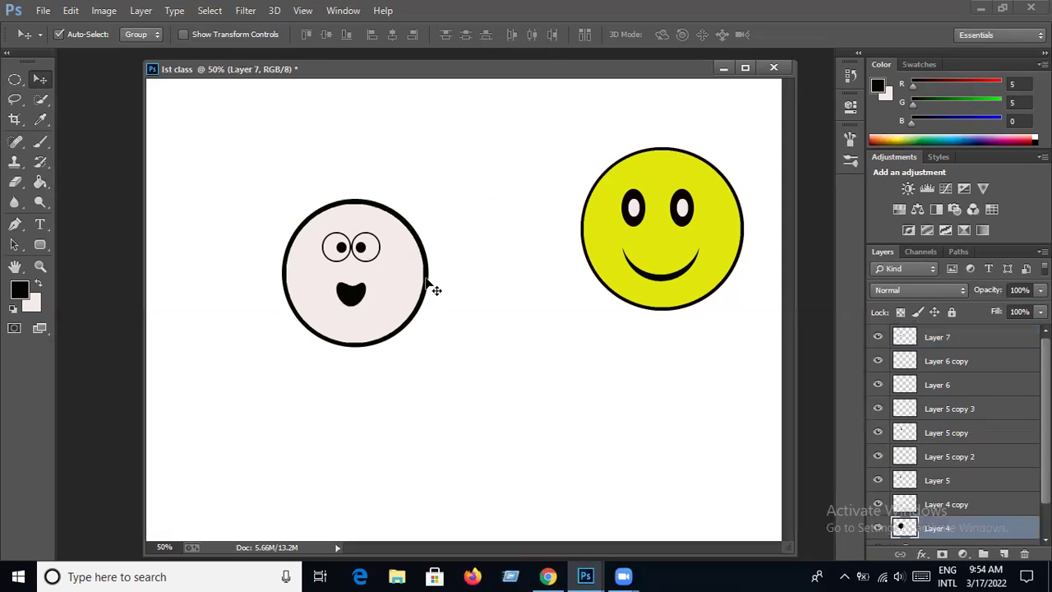
pyautogui.click(69, 9)
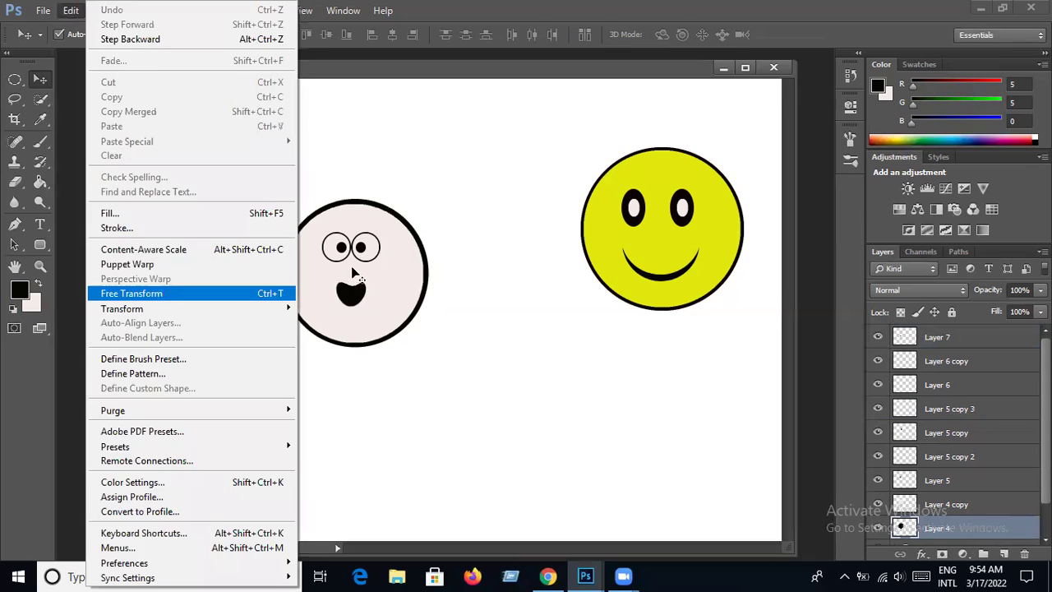
pyautogui.click(168, 292)
pyautogui.moveTo(427, 199); pyautogui.dragTo(425, 201)
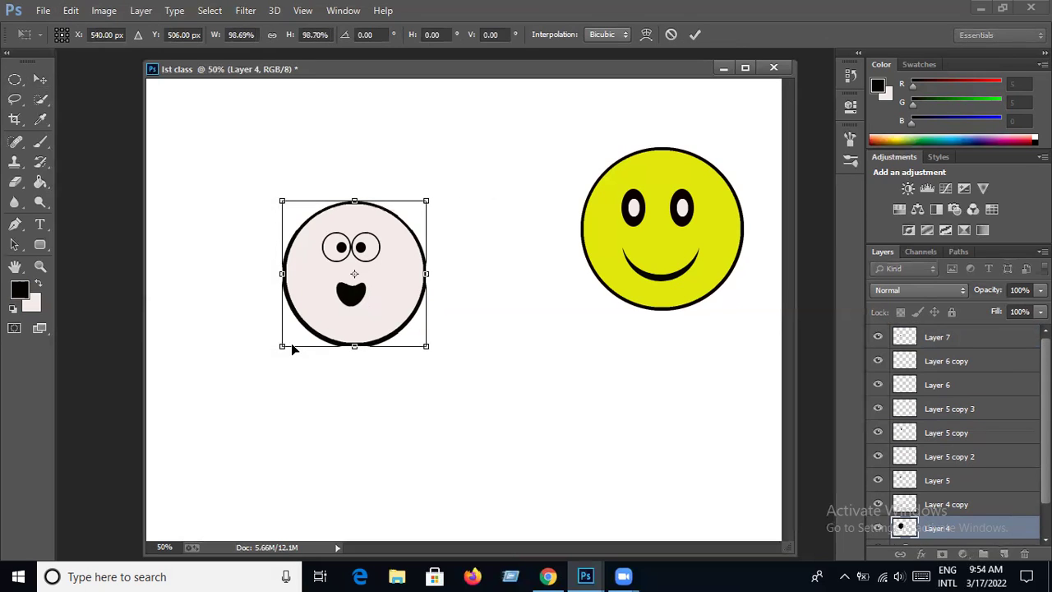
pyautogui.moveTo(282, 347); pyautogui.dragTo(283, 344)
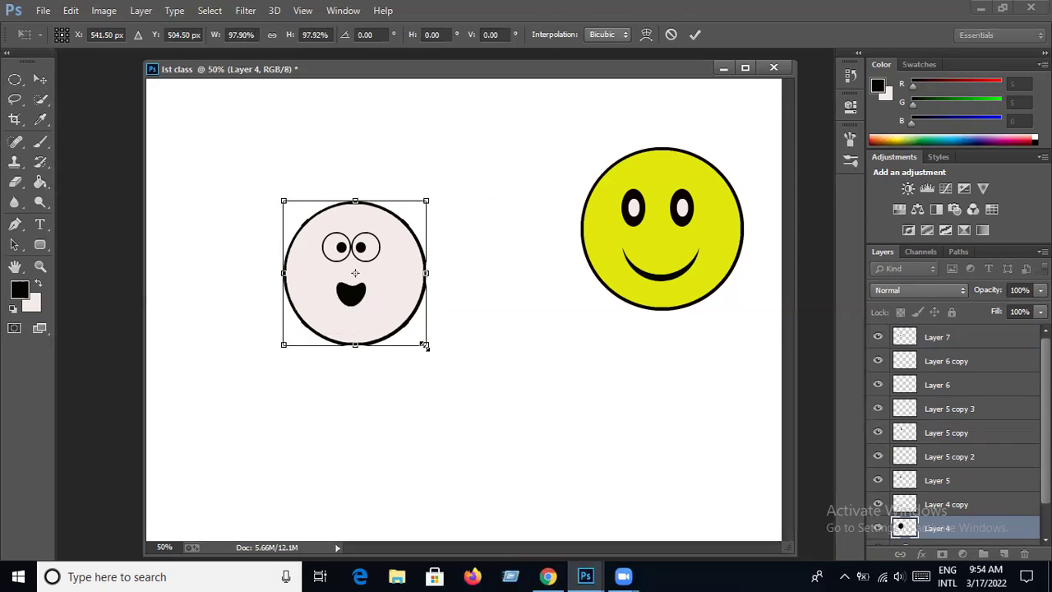
pyautogui.moveTo(424, 346); pyautogui.dragTo(423, 343)
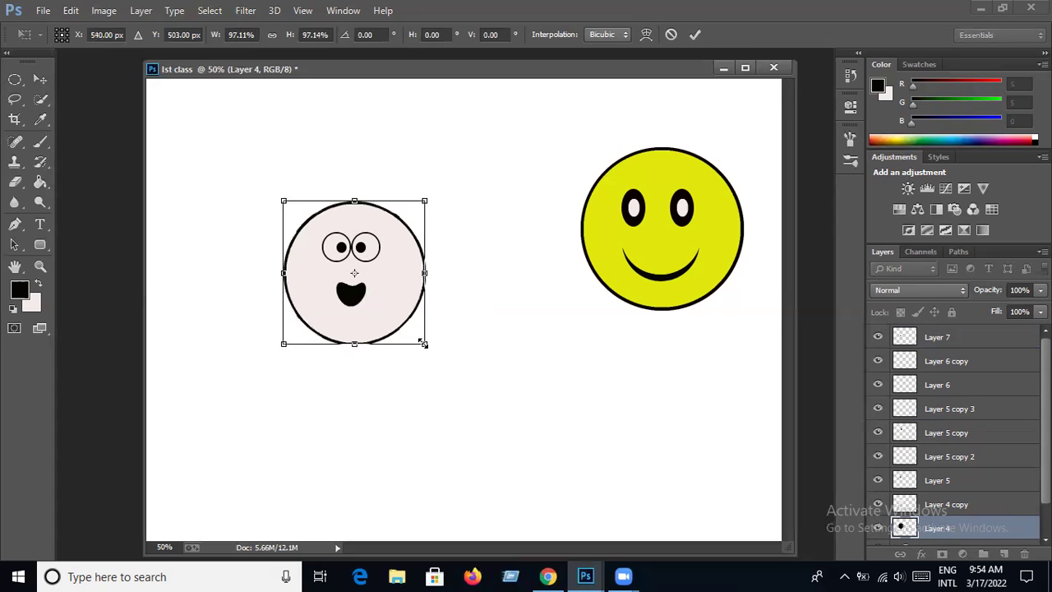
pyautogui.press('Return')
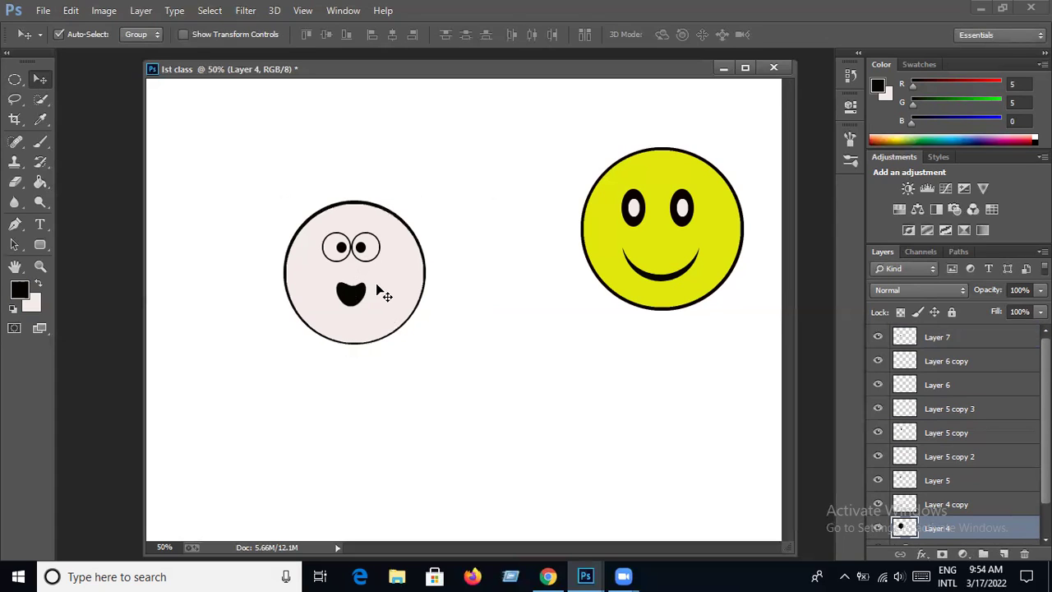
# Draw a small oval above the face's upper left on new Layer 8, fill it black, and deselect.
pyautogui.click(13, 80)
pyautogui.moveTo(263, 173); pyautogui.dragTo(283, 212)
pyautogui.click(1003, 554)
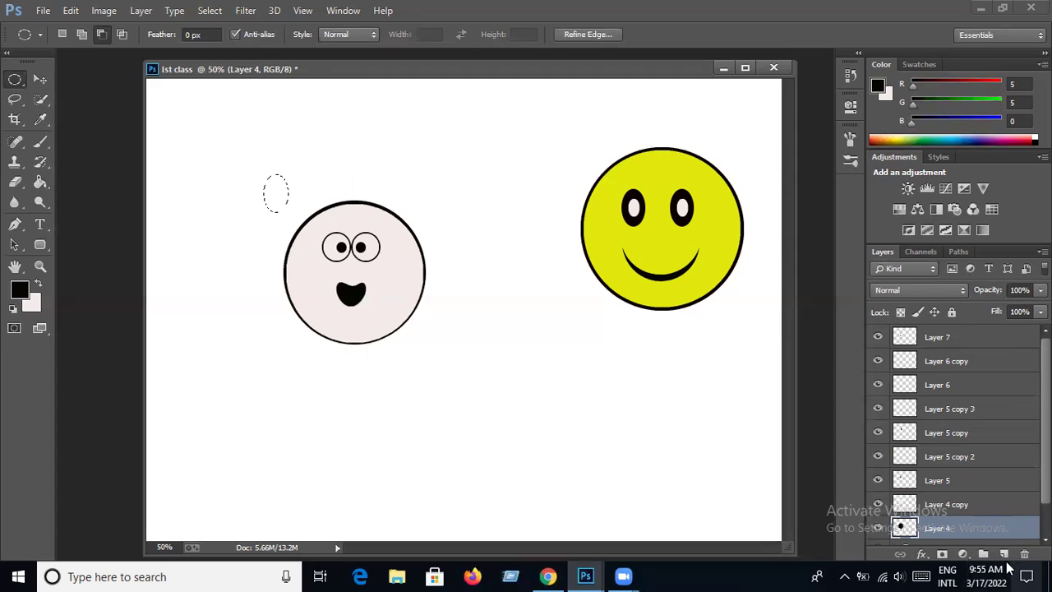
pyautogui.click(40, 182)
pyautogui.click(276, 195)
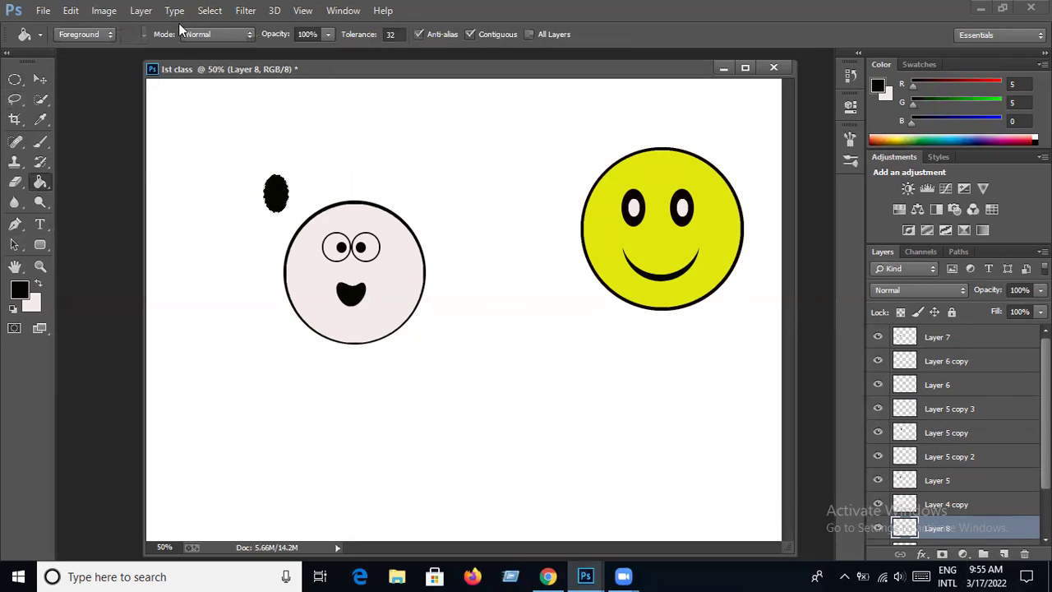
pyautogui.click(209, 10)
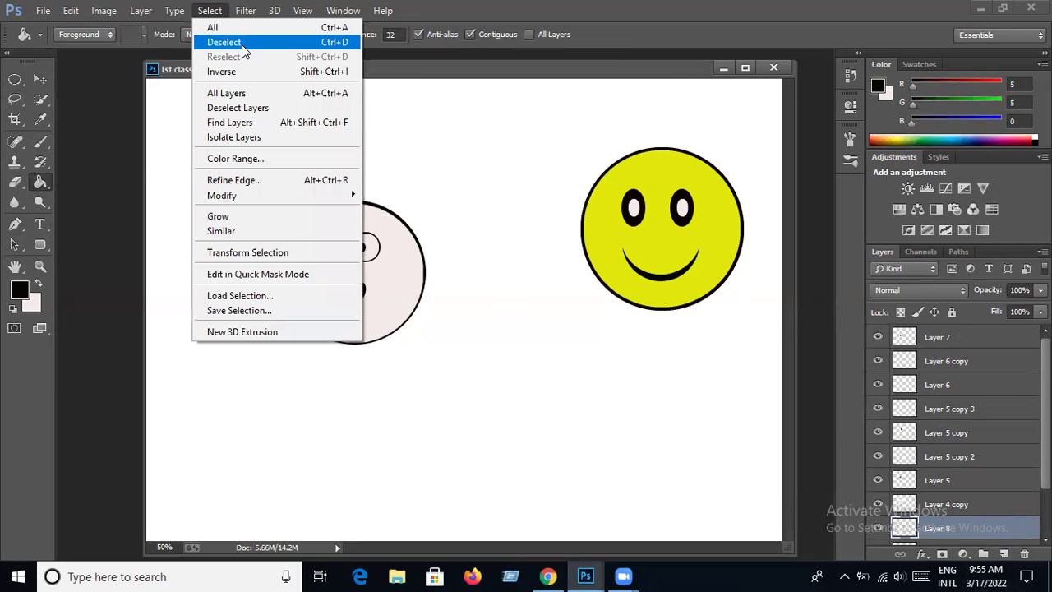
pyautogui.click(242, 44)
pyautogui.click(40, 79)
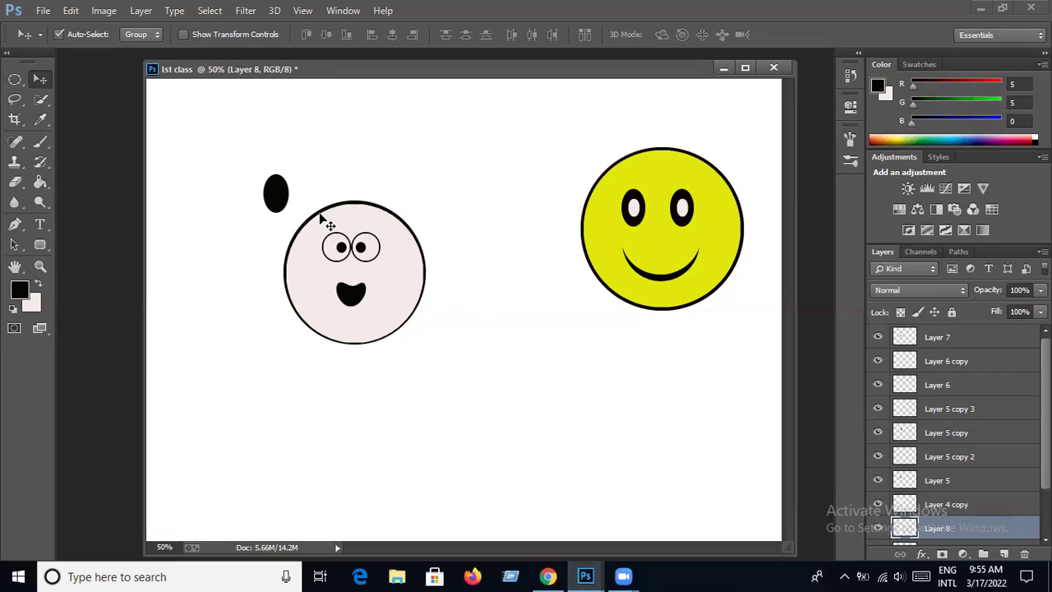
# Move Layer 8, the black oval, below Layer 4 in the layer stack.
pyautogui.click(590, 274)
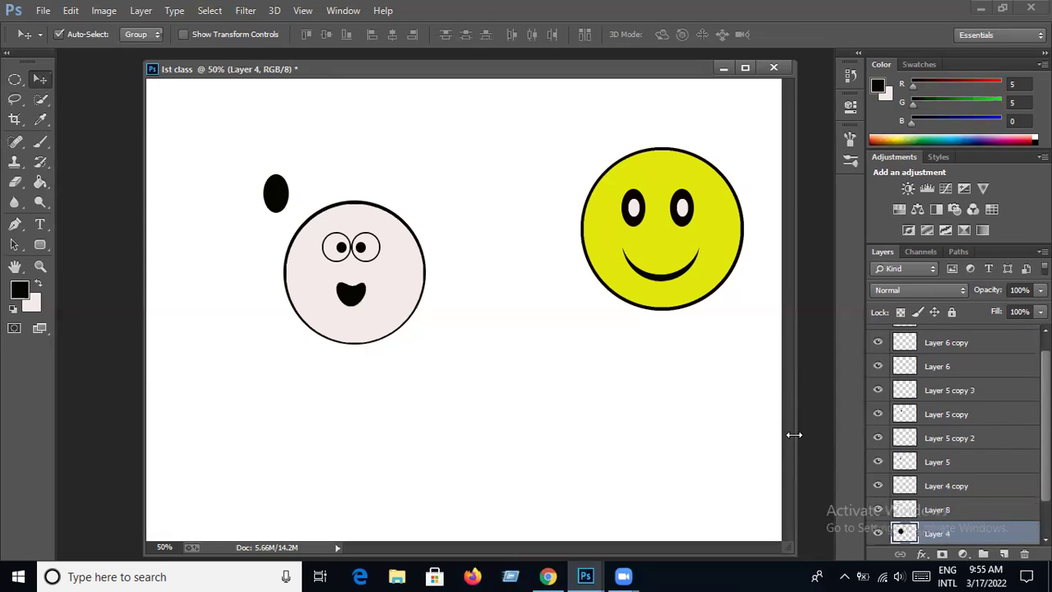
pyautogui.scroll(-2, 953, 435)
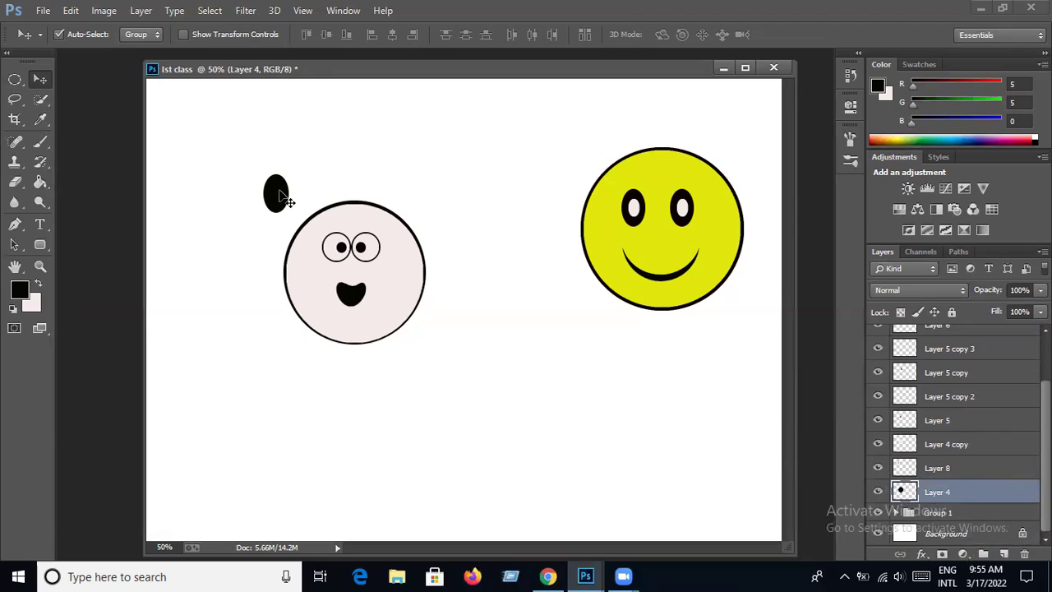
pyautogui.click(279, 195)
pyautogui.moveTo(973, 476); pyautogui.dragTo(962, 501)
# Place the black oval at the face's top-left edge and rotate it into an ear.
pyautogui.moveTo(276, 195); pyautogui.dragTo(302, 224)
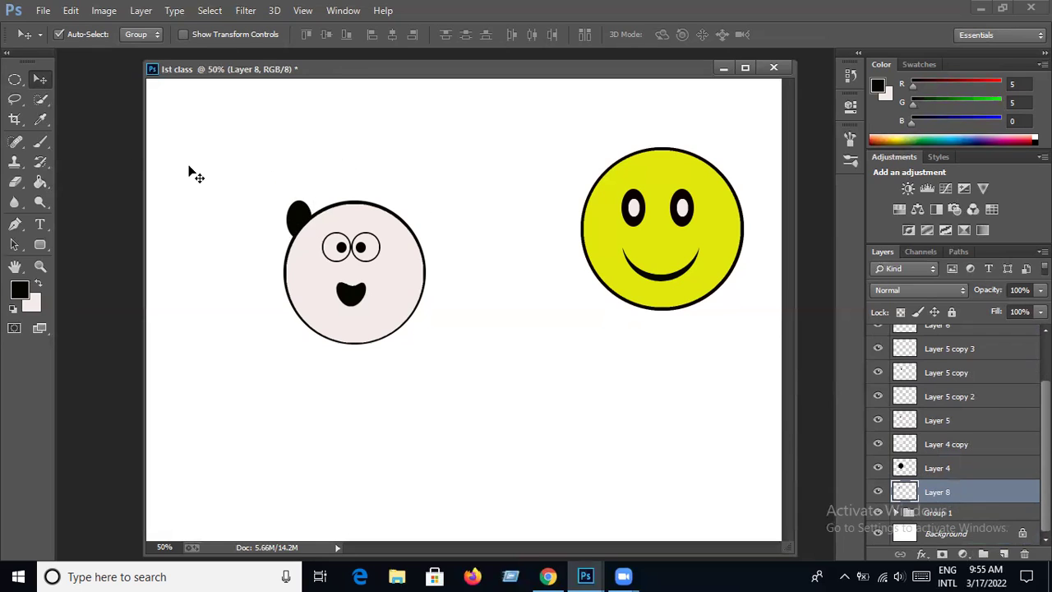
pyautogui.click(72, 11)
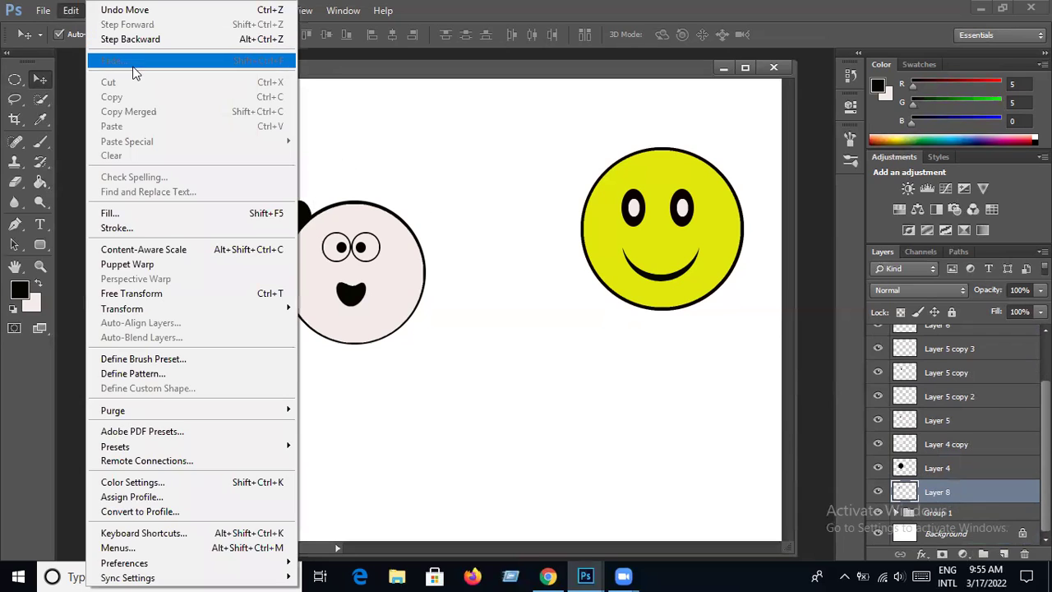
pyautogui.click(135, 293)
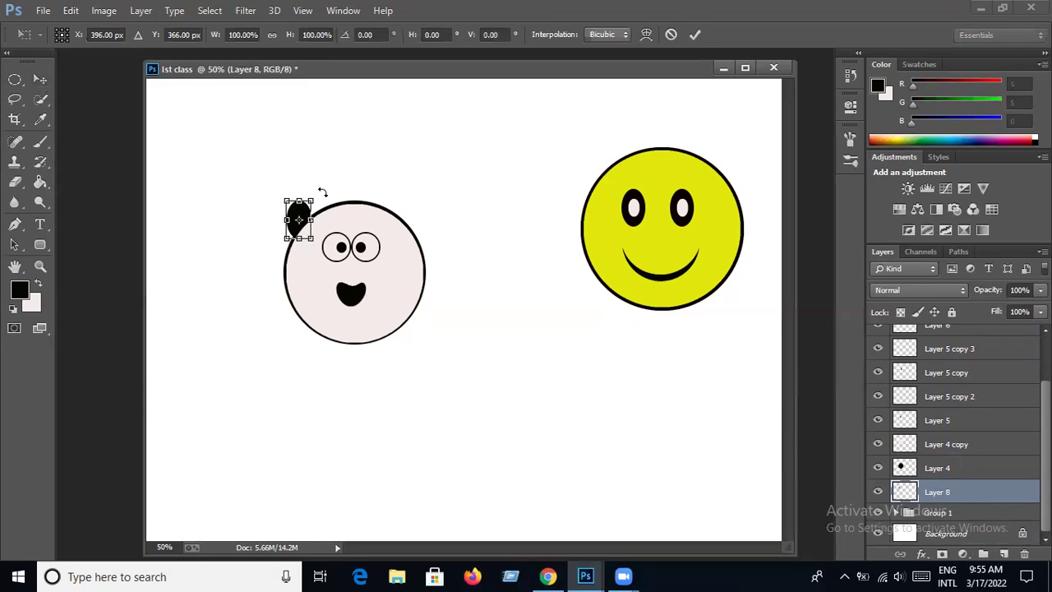
pyautogui.moveTo(319, 190); pyautogui.dragTo(303, 179)
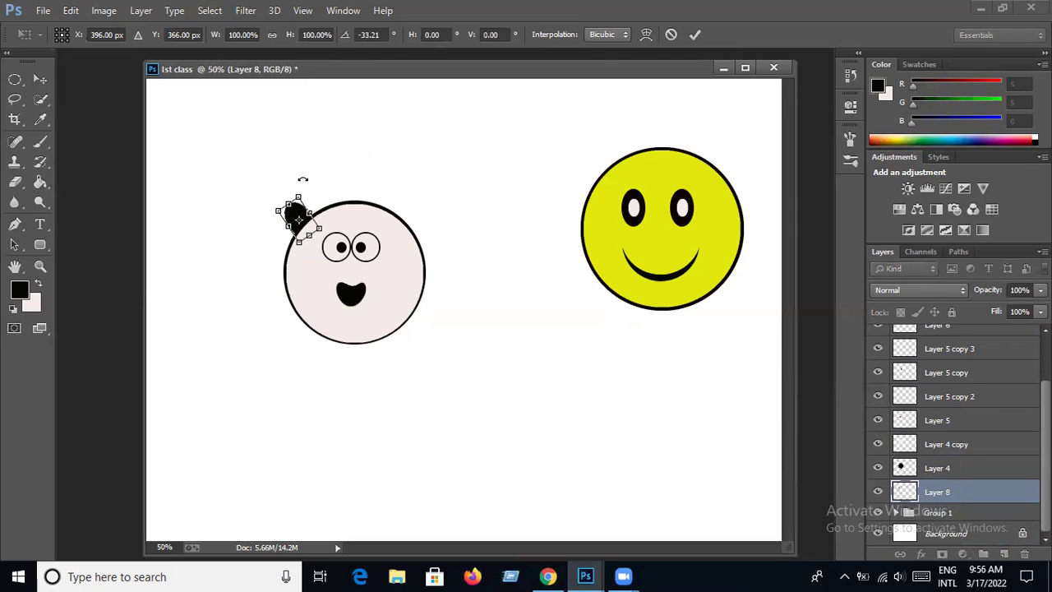
pyautogui.press('Return')
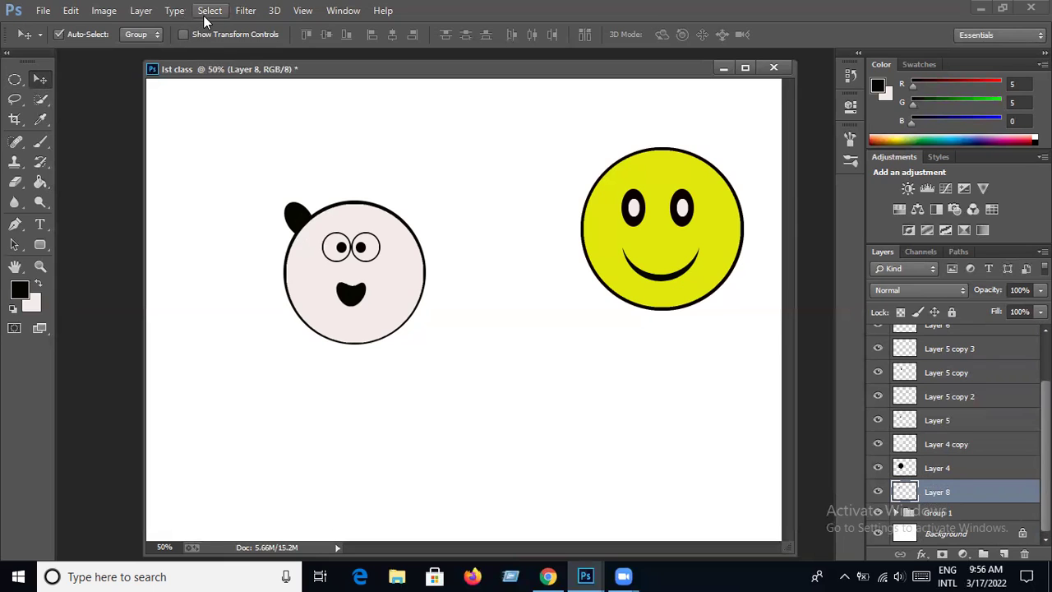
# Duplicate the ear layer and move the copy toward the face's top-right.
pyautogui.click(140, 11)
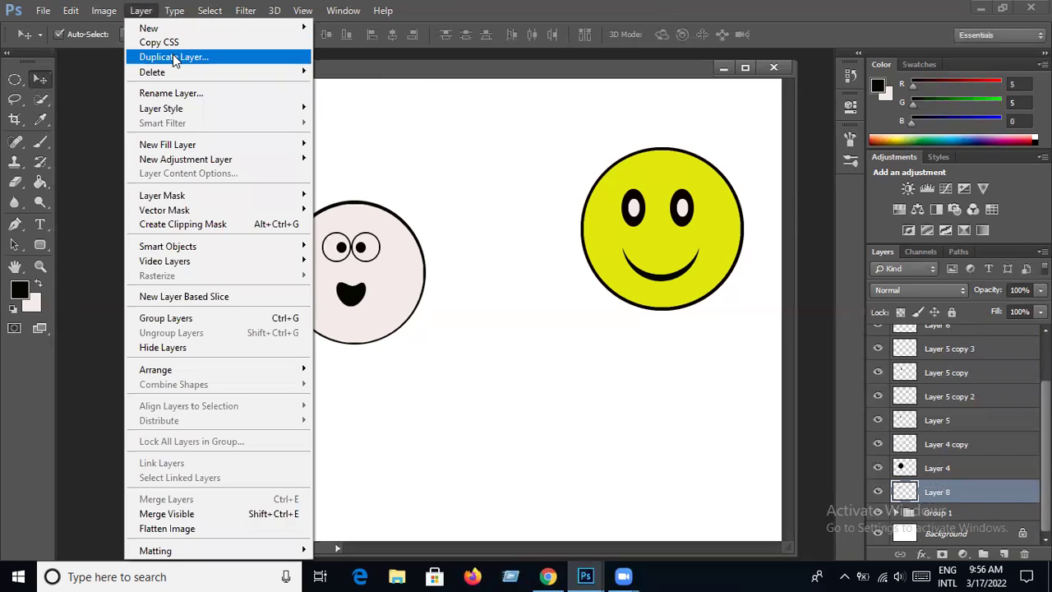
pyautogui.click(174, 58)
pyautogui.press('Return')
pyautogui.moveTo(311, 217)
pyautogui.mouseDown()
pyautogui.moveTo(349, 206)
pyautogui.moveTo(411, 210)
pyautogui.mouseUp()
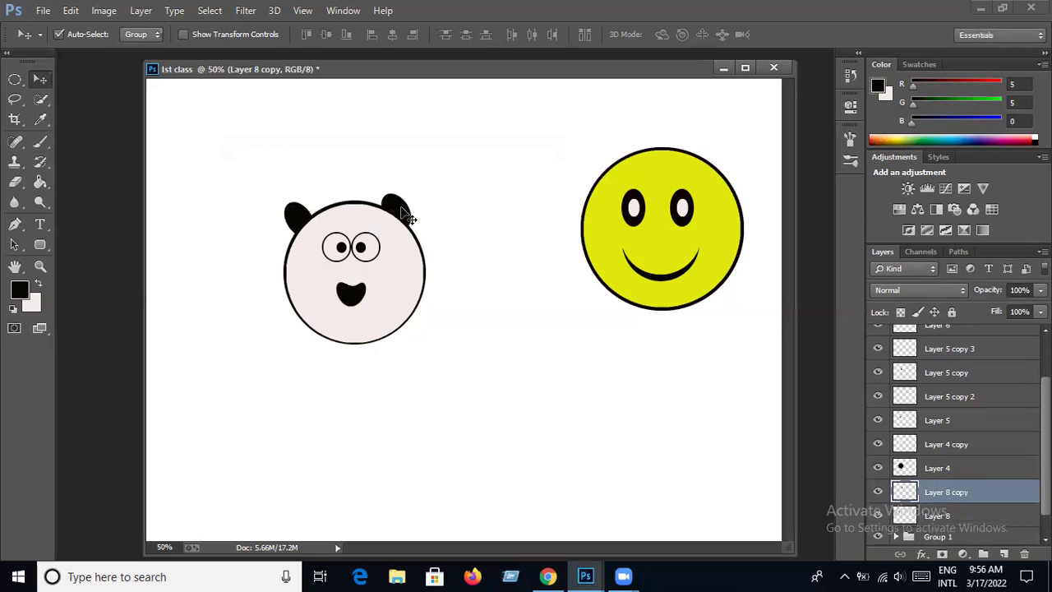
# Rotate the copied ear about 61° the other way and set it on the top-right edge.
pyautogui.click(74, 12)
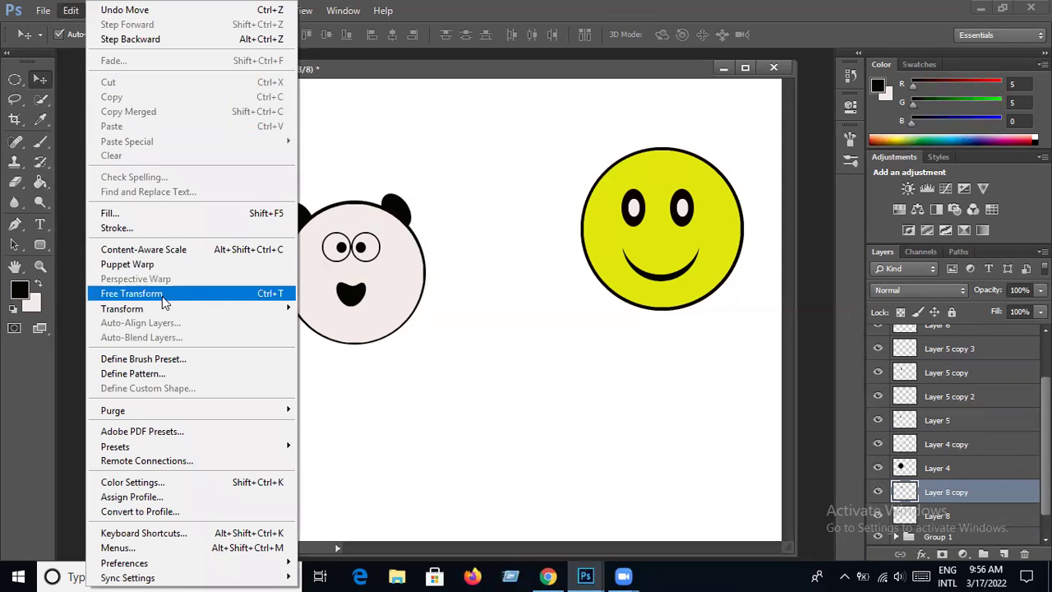
pyautogui.click(162, 296)
pyautogui.moveTo(426, 175); pyautogui.dragTo(465, 215)
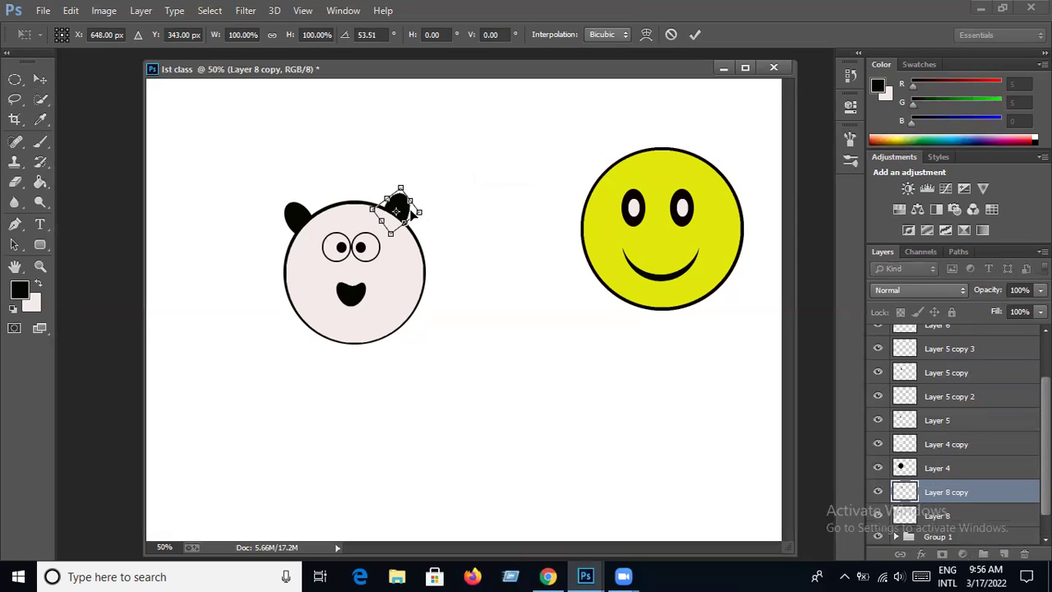
pyautogui.moveTo(462, 201)
pyautogui.mouseDown()
pyautogui.moveTo(452, 214)
pyautogui.moveTo(418, 216)
pyautogui.mouseUp()
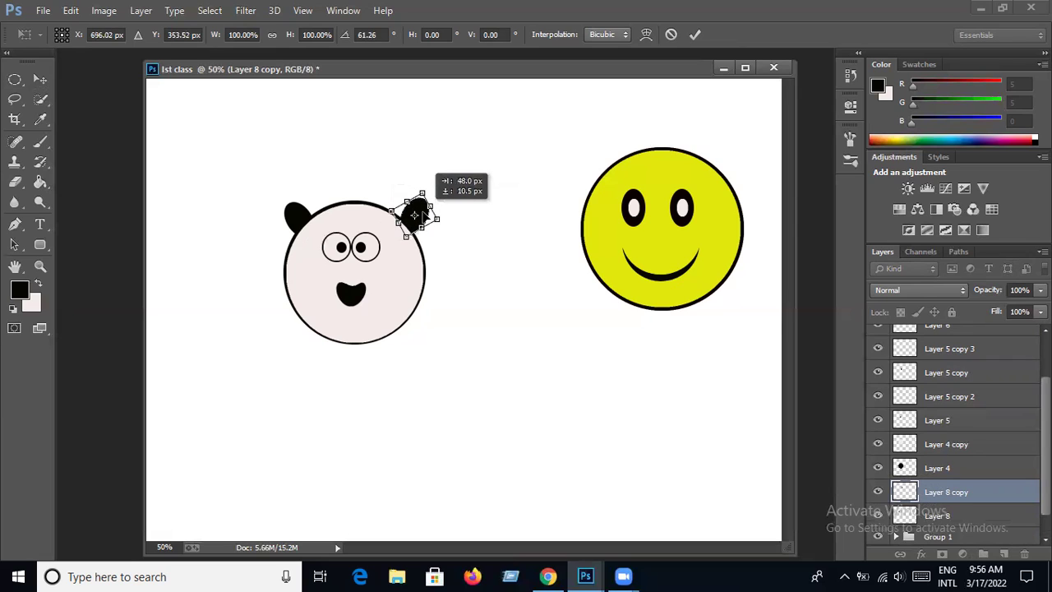
pyautogui.moveTo(422, 218); pyautogui.dragTo(410, 212)
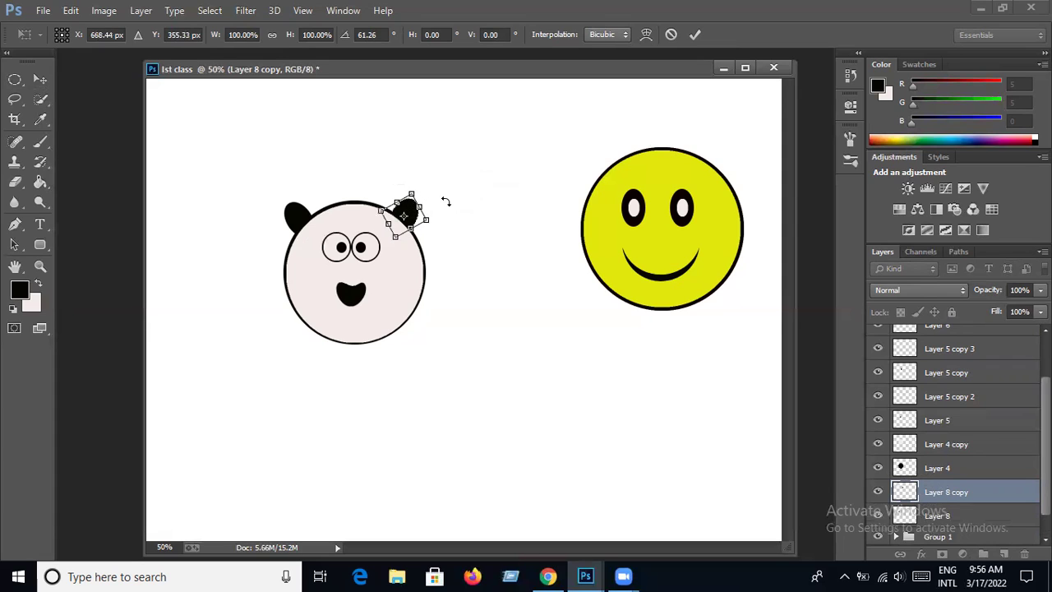
pyautogui.press('Return')
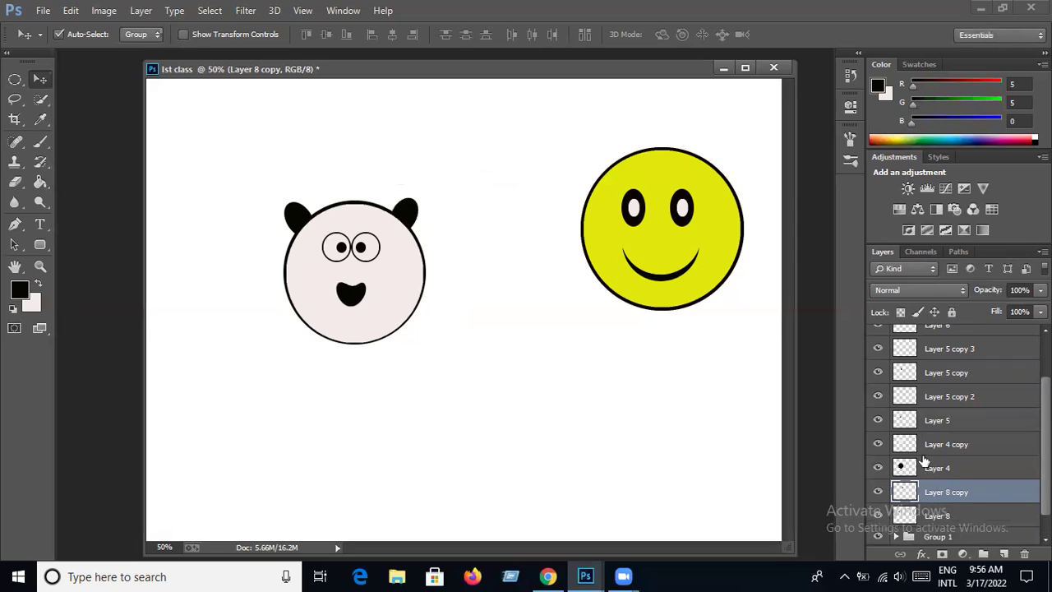
pyautogui.scroll(-1, 969, 509)
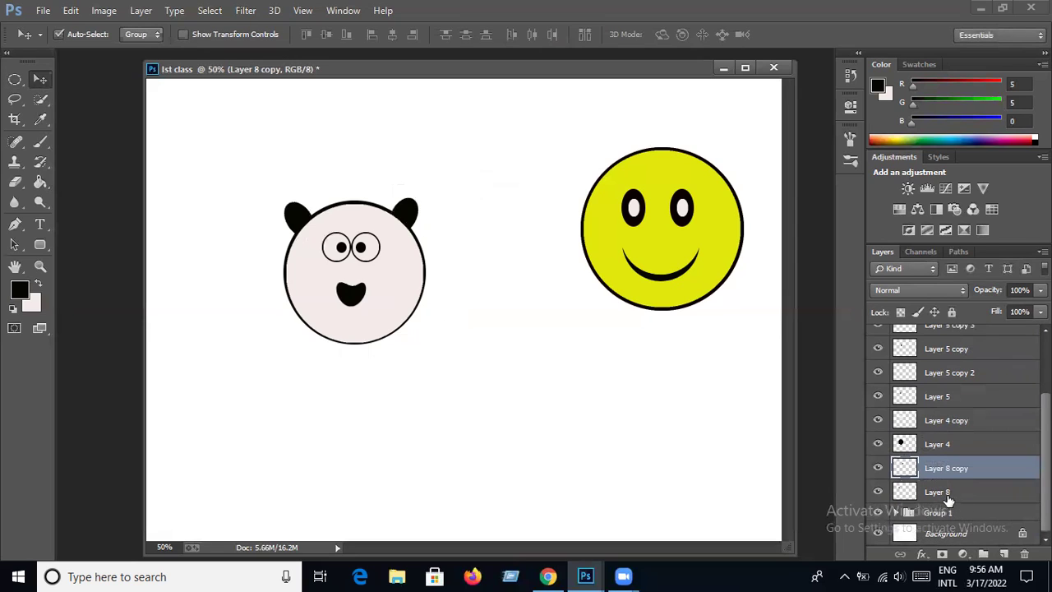
# Select the face layers: Layers 4, 5, 6, 7, 8 and their copies.
pyautogui.click(945, 493)
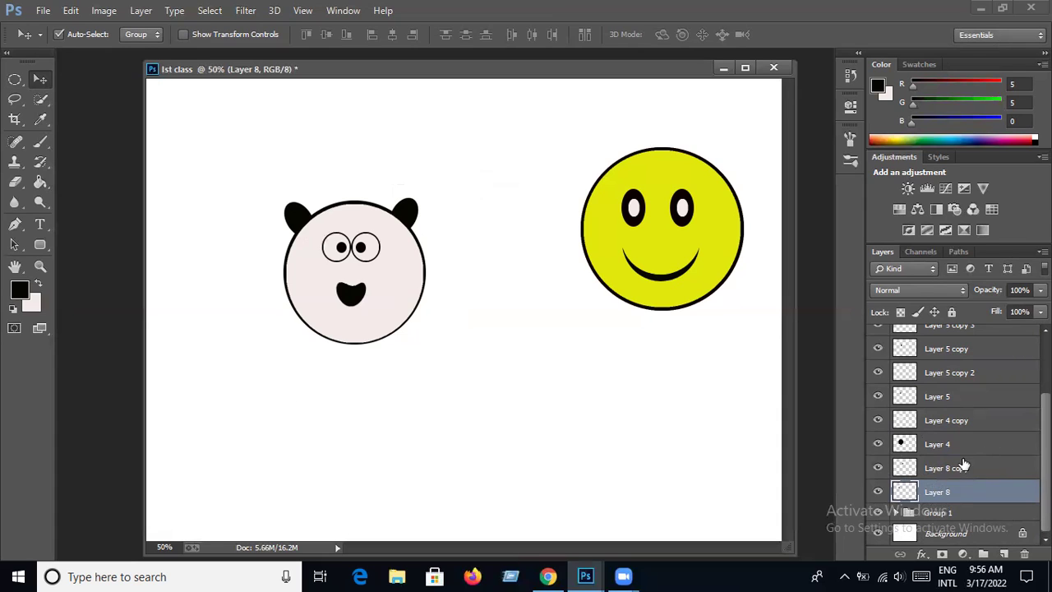
pyautogui.keyDown('ctrl'); pyautogui.click(960, 468); pyautogui.keyUp('ctrl')
pyautogui.keyDown('ctrl'); pyautogui.click(945, 445); pyautogui.keyUp('ctrl')
pyautogui.keyDown('ctrl'); pyautogui.click(946, 422); pyautogui.keyUp('ctrl')
pyautogui.keyDown('ctrl'); pyautogui.click(946, 398); pyautogui.keyUp('ctrl')
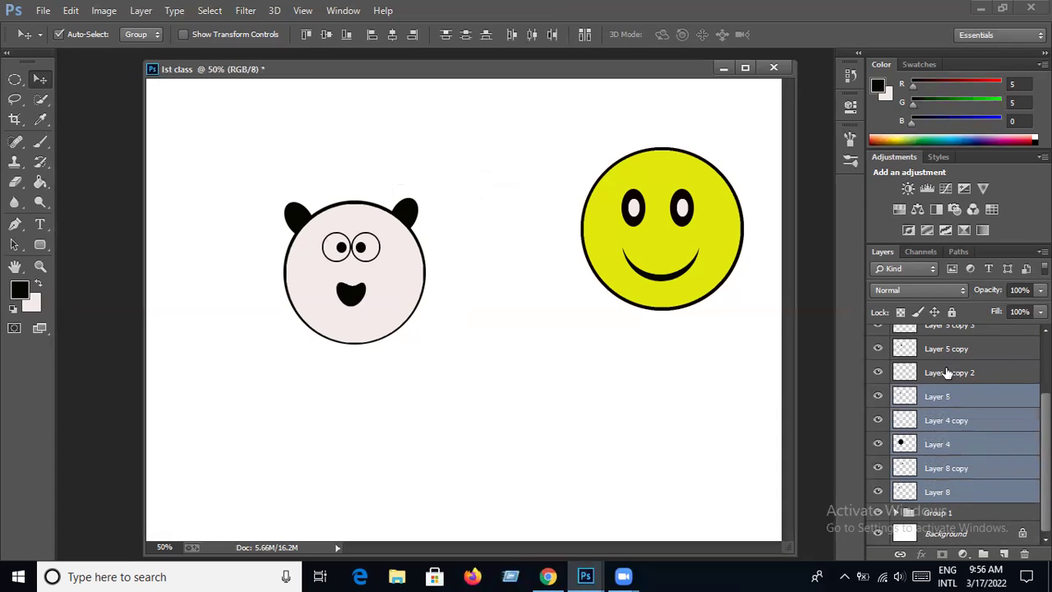
pyautogui.keyDown('ctrl'); pyautogui.click(947, 373); pyautogui.keyUp('ctrl')
pyautogui.keyDown('ctrl'); pyautogui.click(949, 351); pyautogui.keyUp('ctrl')
pyautogui.scroll(3, 947, 339)
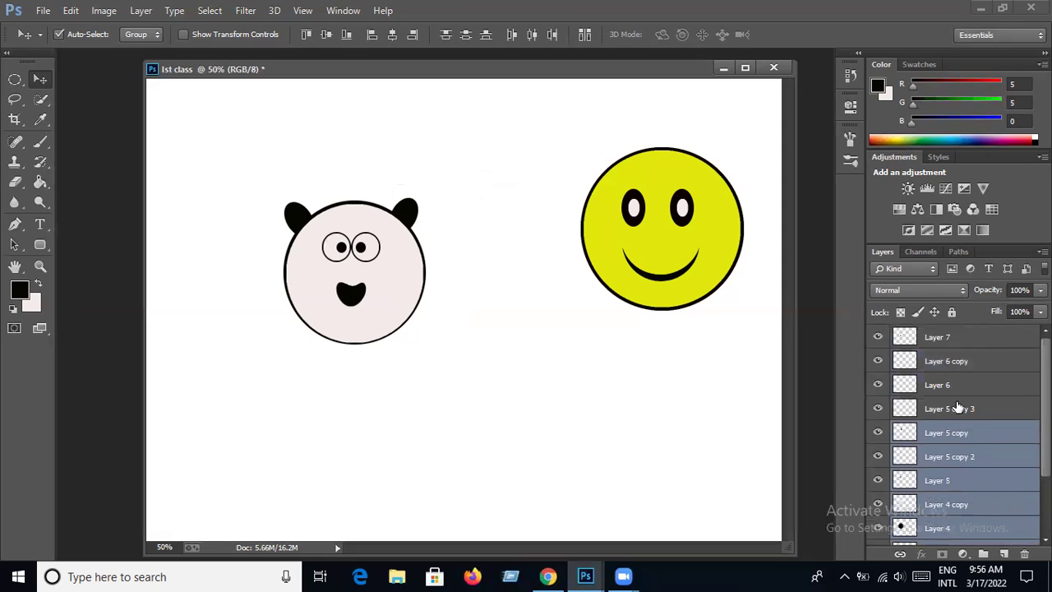
pyautogui.keyDown('ctrl'); pyautogui.click(958, 409); pyautogui.keyUp('ctrl')
pyautogui.keyDown('ctrl'); pyautogui.click(953, 386); pyautogui.keyUp('ctrl')
pyautogui.keyDown('ctrl'); pyautogui.click(952, 360); pyautogui.keyUp('ctrl')
pyautogui.keyDown('ctrl'); pyautogui.click(946, 338); pyautogui.keyUp('ctrl')
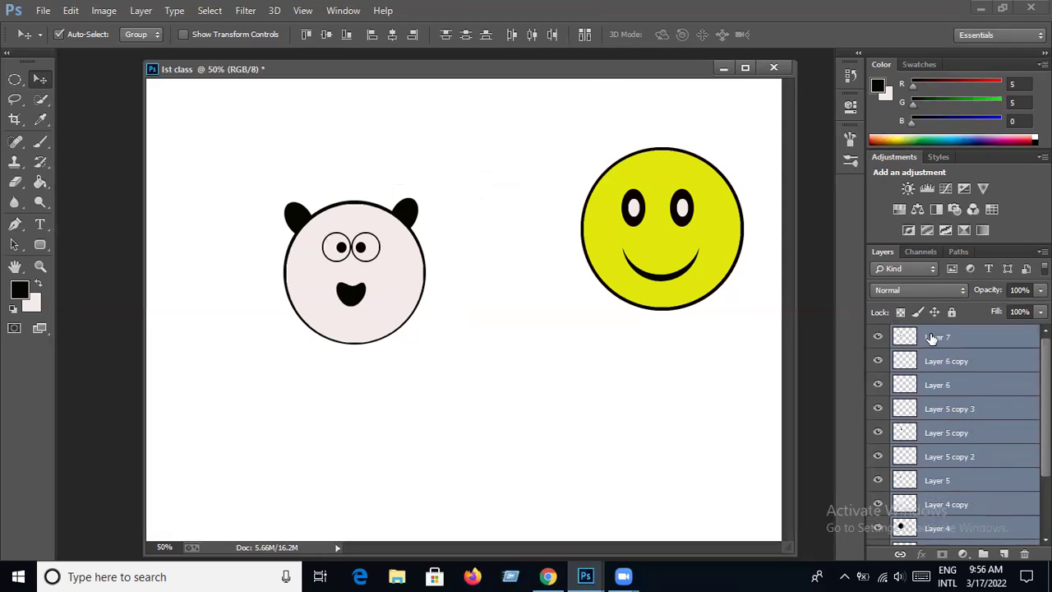
# Group the selected layers into Group 2, then shift both faces closer together.
pyautogui.rightClick(930, 335)
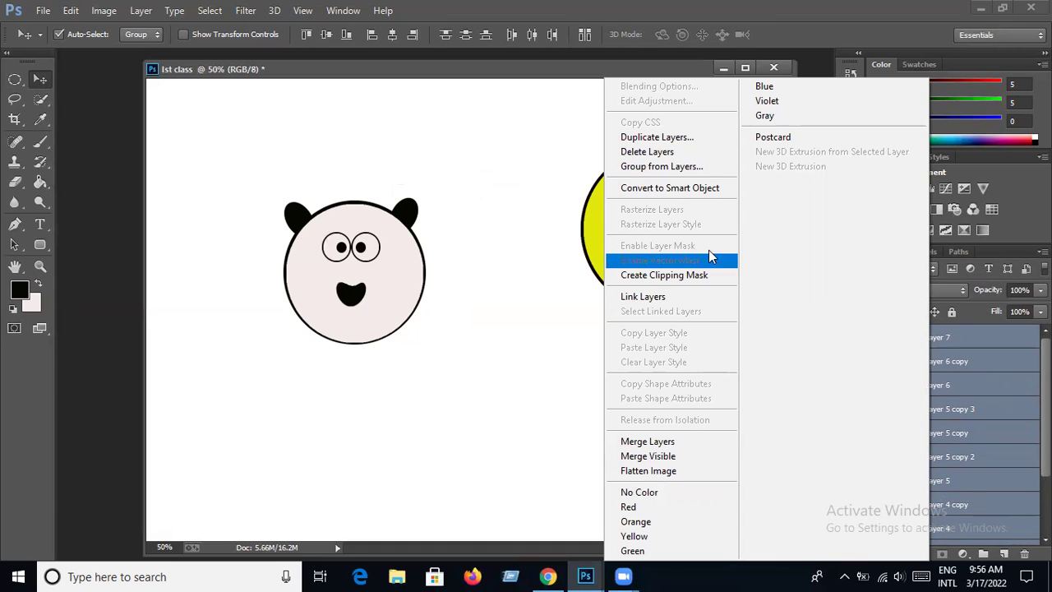
pyautogui.click(664, 168)
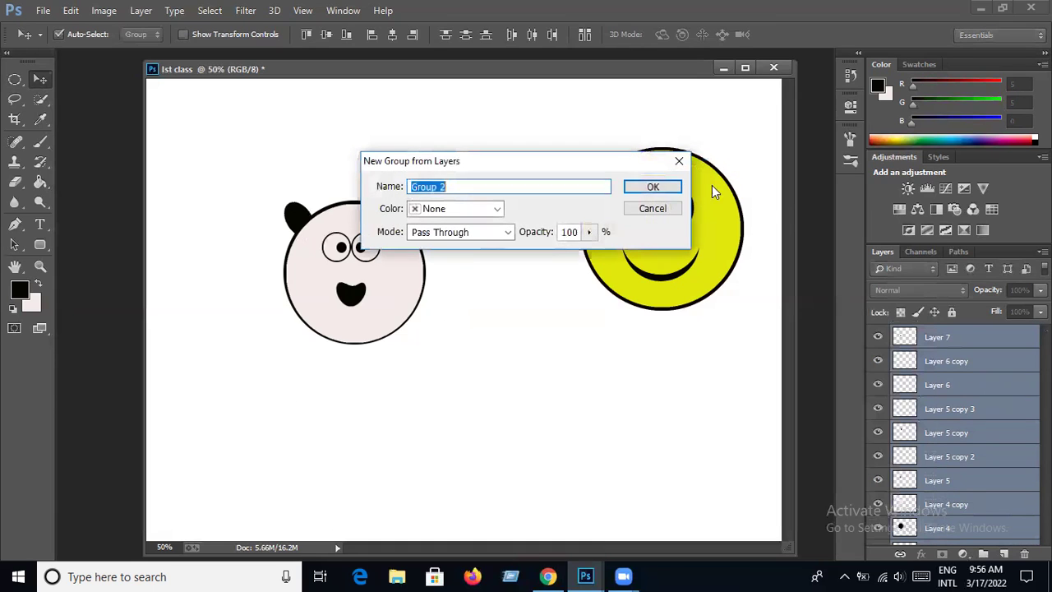
pyautogui.click(651, 187)
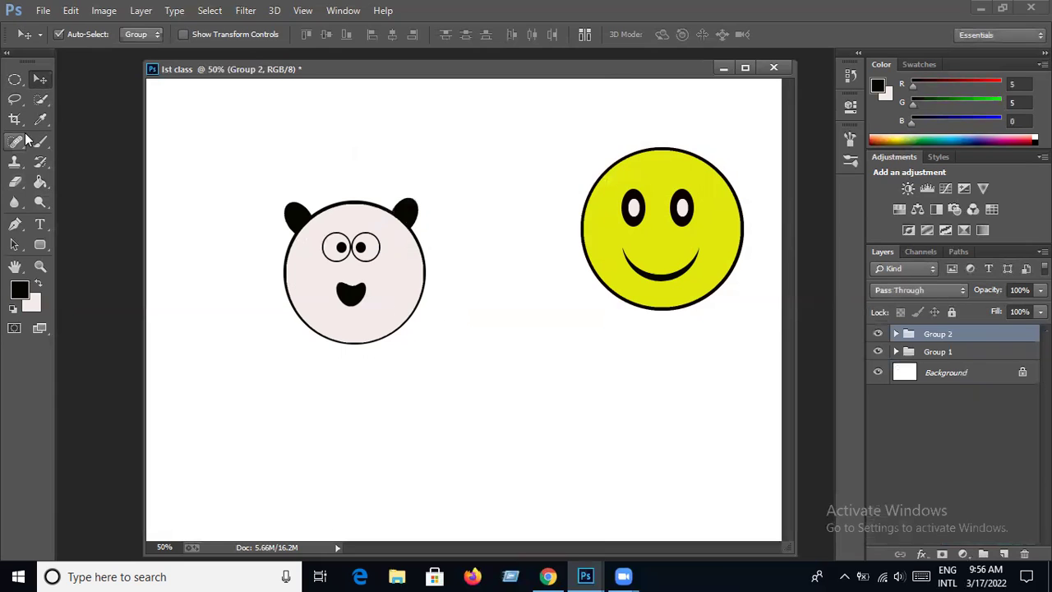
pyautogui.moveTo(333, 250)
pyautogui.mouseDown()
pyautogui.moveTo(372, 201)
pyautogui.moveTo(308, 239)
pyautogui.mouseUp()
pyautogui.moveTo(647, 251); pyautogui.dragTo(598, 297)
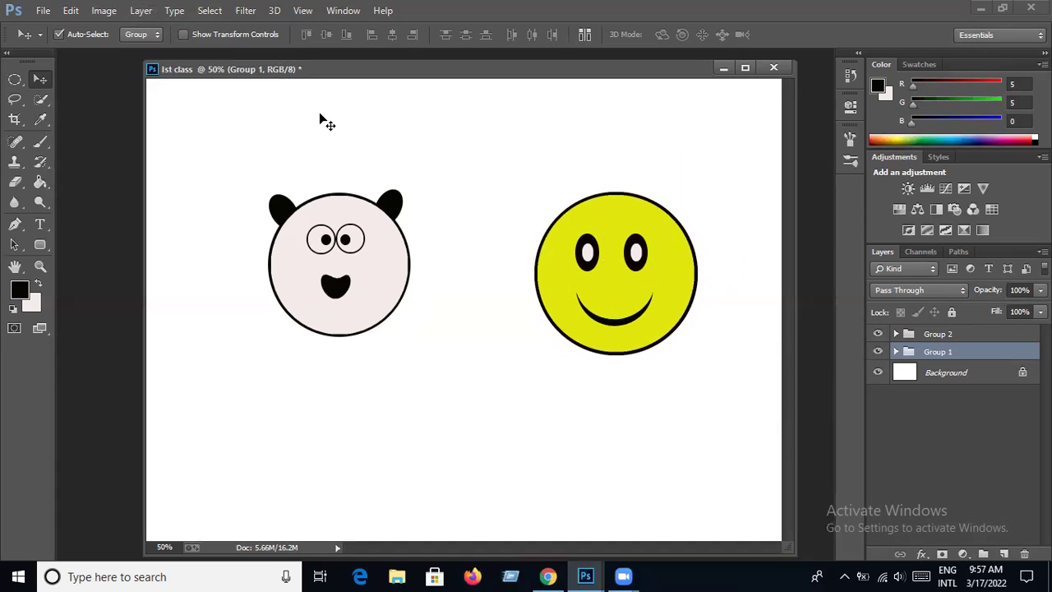
# Scale the yellow smiley down to 90.8% with Free Transform.
pyautogui.click(45, 11)
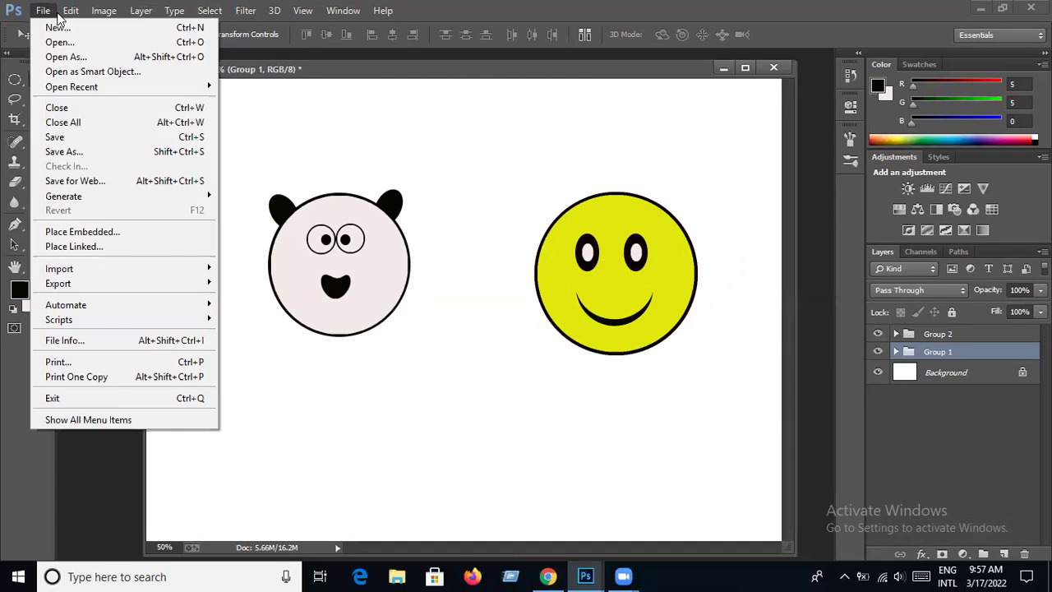
pyautogui.click(124, 291)
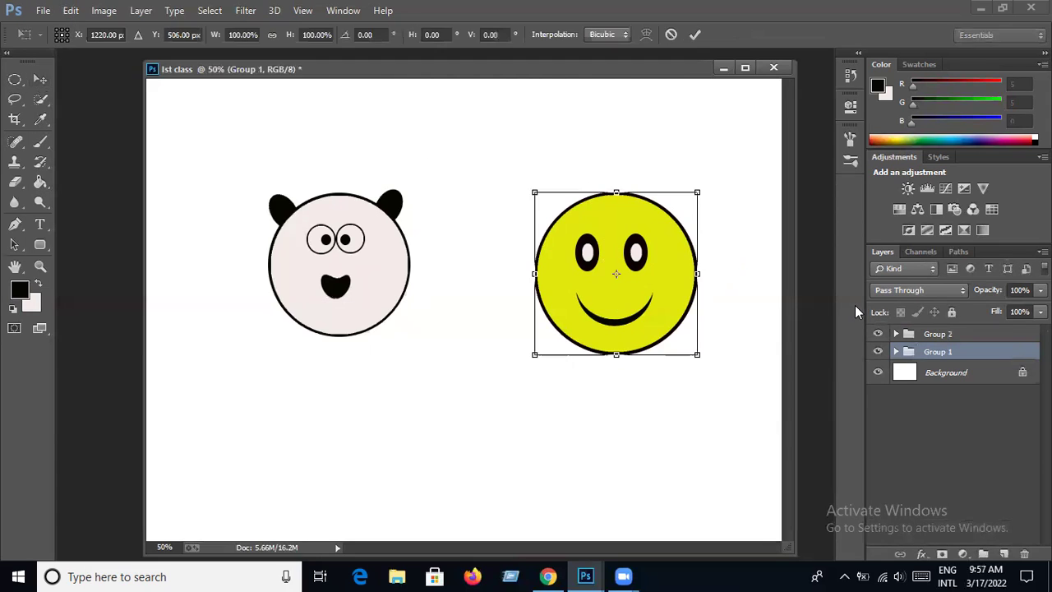
pyautogui.moveTo(696, 193); pyautogui.dragTo(683, 207)
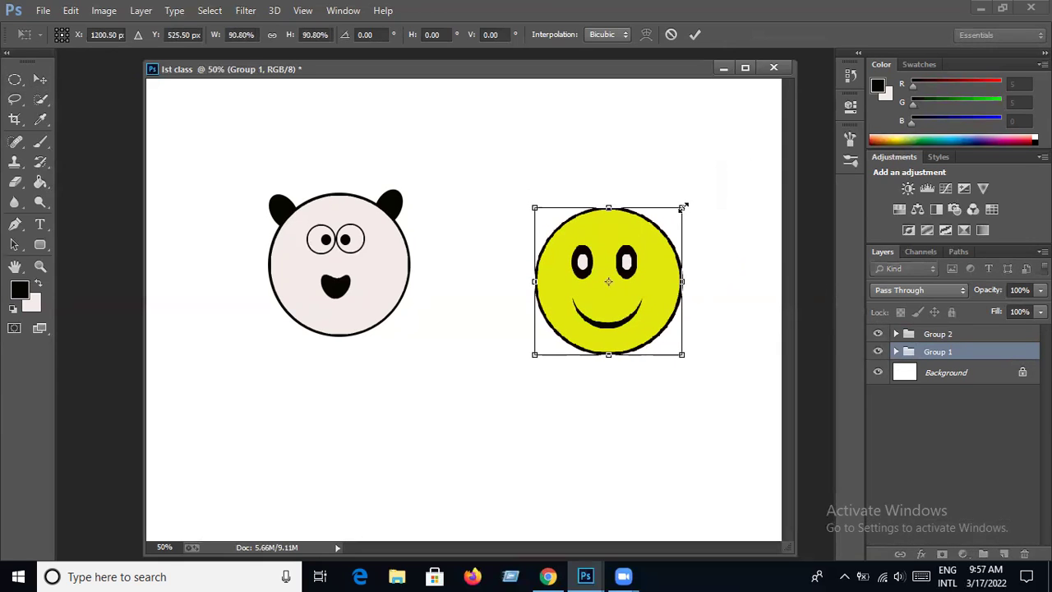
pyautogui.press('Return')
# Nudge the smiley and pale face so both sit level side by side.
pyautogui.moveTo(646, 303)
pyautogui.mouseDown()
pyautogui.moveTo(637, 284)
pyautogui.moveTo(635, 296)
pyautogui.mouseUp()
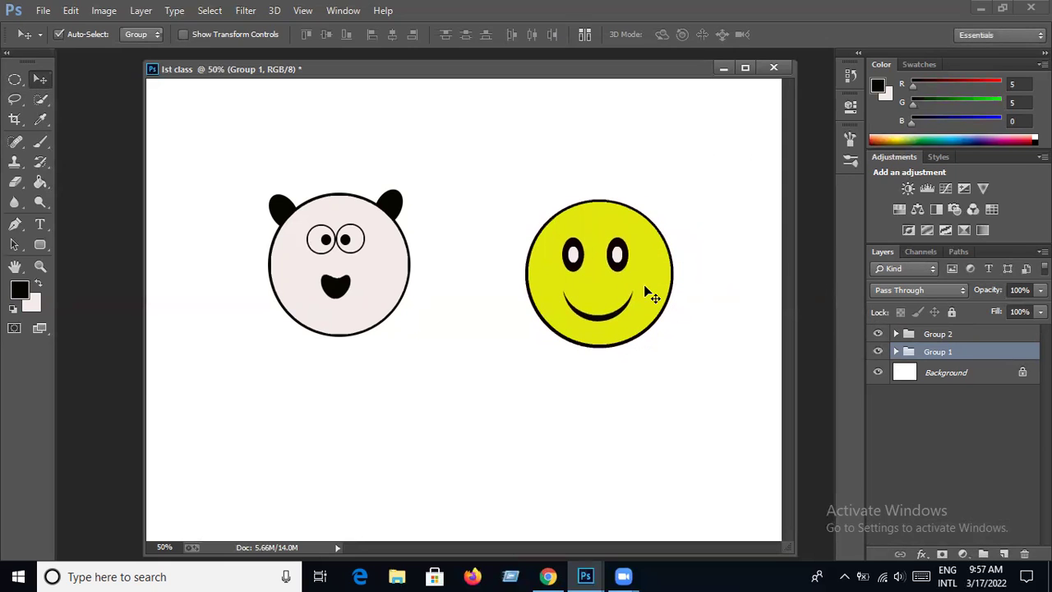
pyautogui.moveTo(644, 288); pyautogui.dragTo(632, 288)
pyautogui.moveTo(403, 297); pyautogui.dragTo(401, 325)
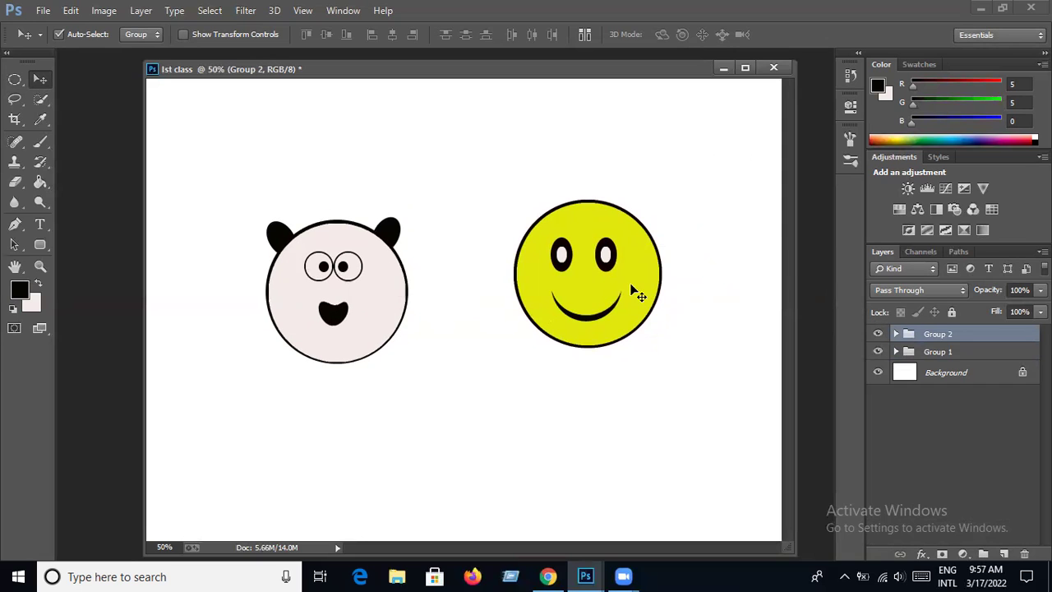
pyautogui.moveTo(631, 292); pyautogui.dragTo(631, 299)
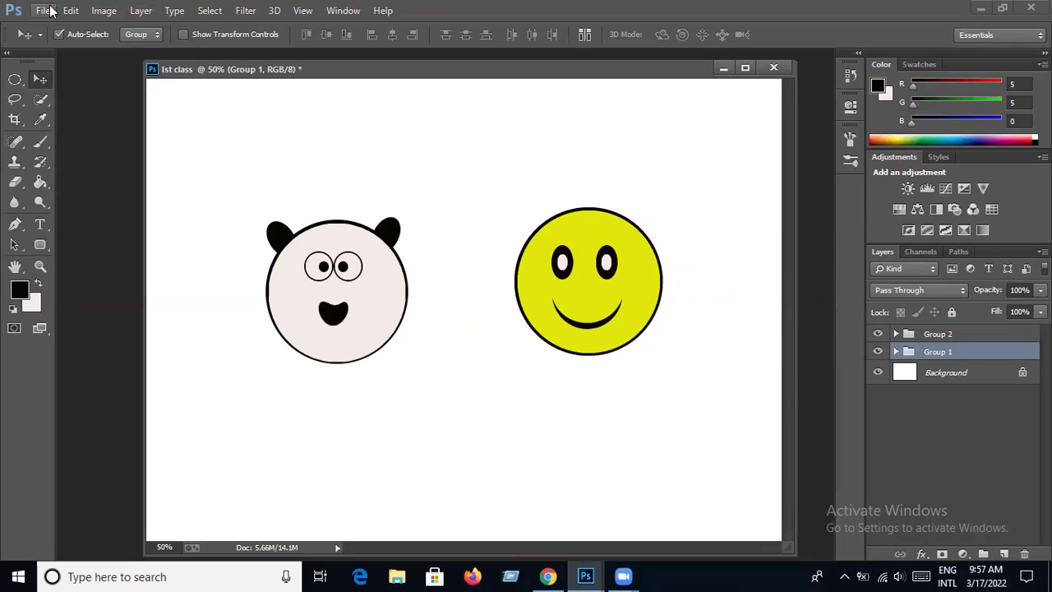
# Save the layered artwork as 'lst class.psd' in Downloads, accepting the compatibility options.
pyautogui.click(45, 10)
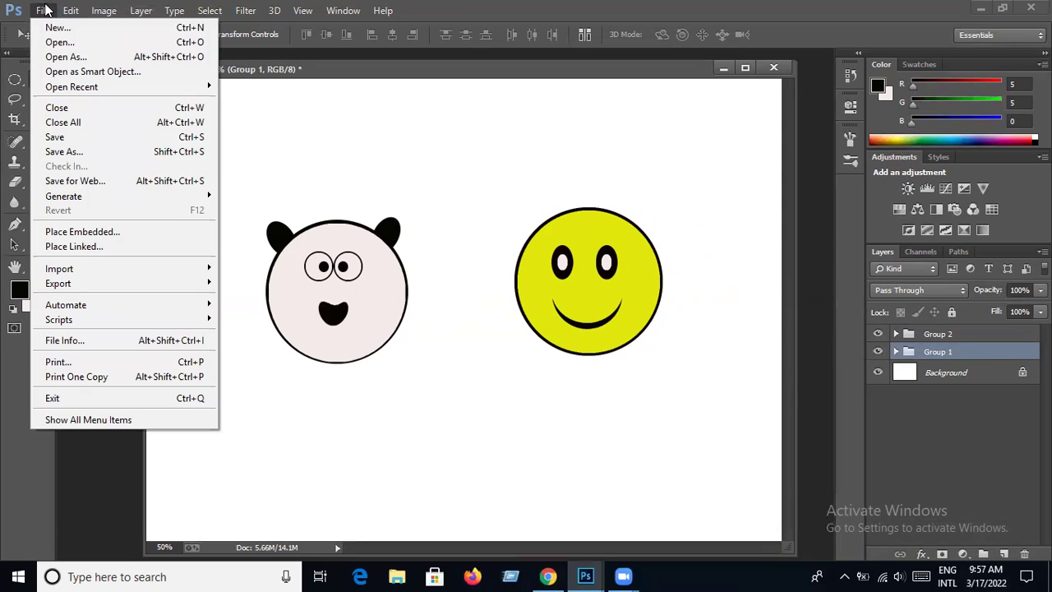
pyautogui.click(64, 138)
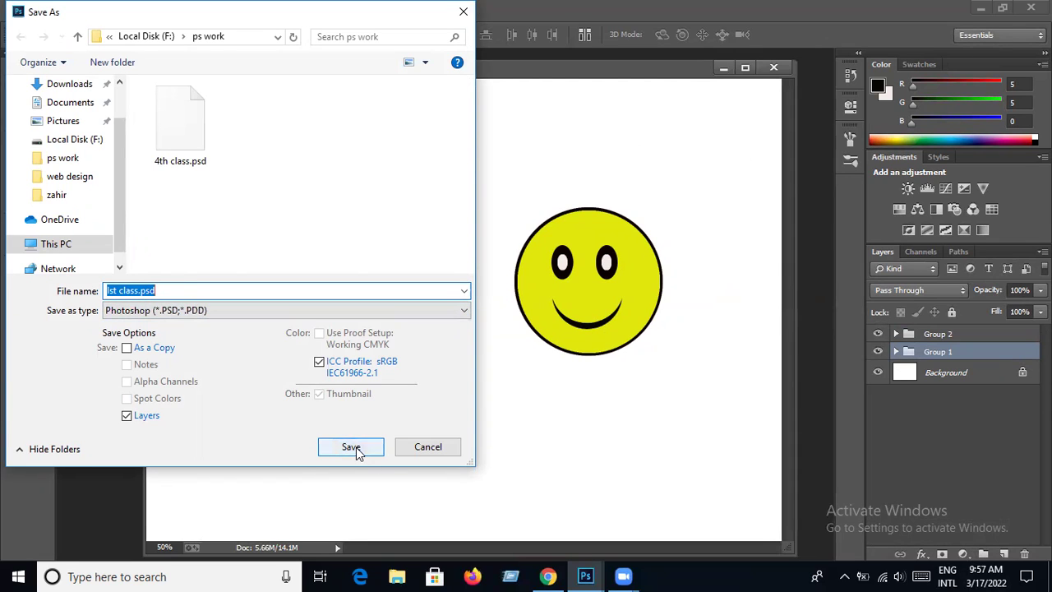
pyautogui.moveTo(71, 102)
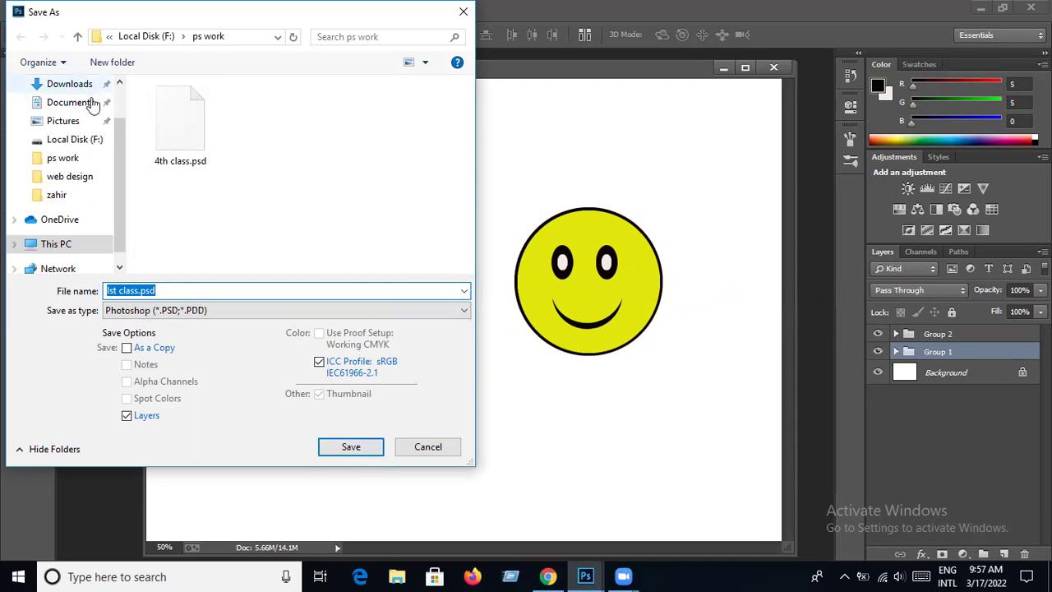
pyautogui.scroll(1, 86, 111)
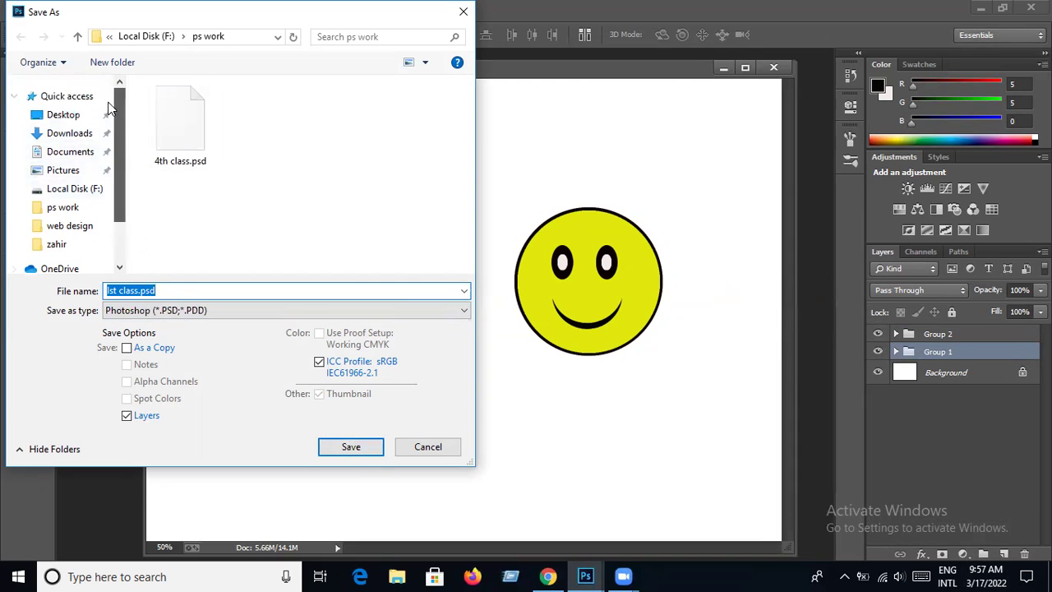
pyautogui.click(69, 134)
pyautogui.click(352, 446)
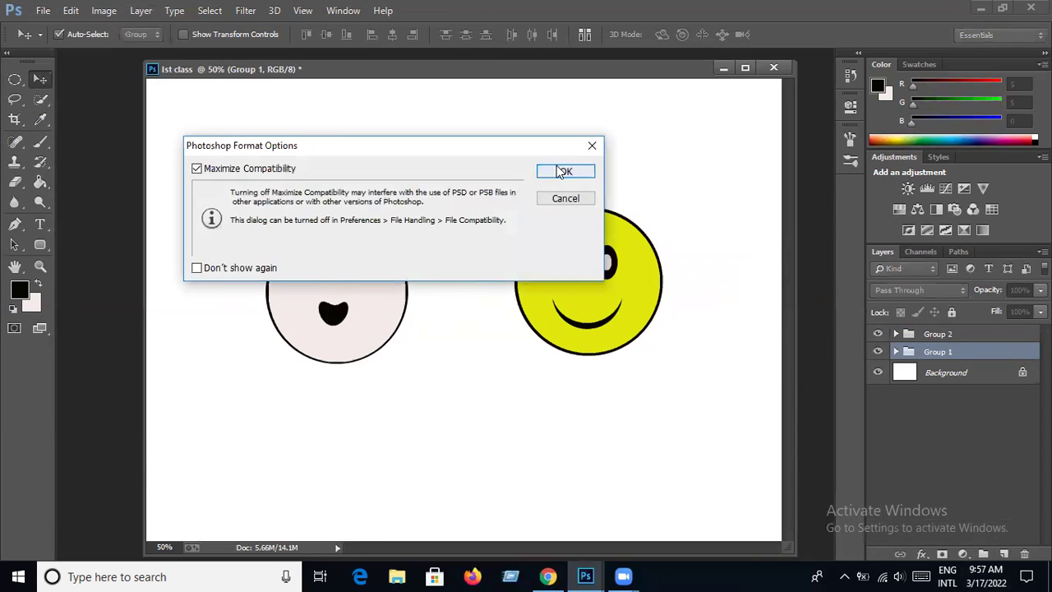
pyautogui.click(566, 171)
pyautogui.click(42, 10)
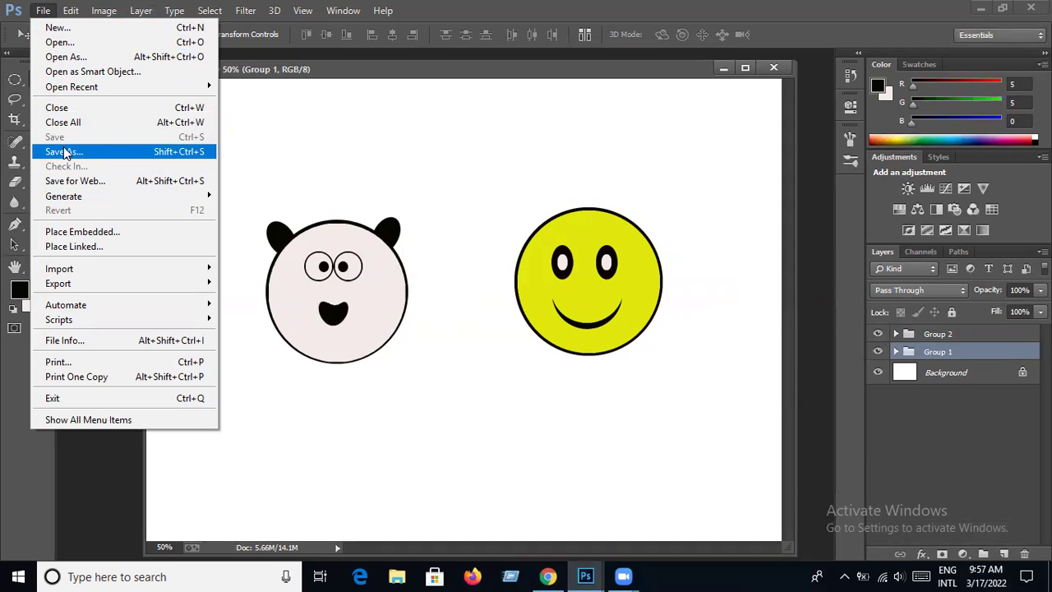
# Save a maximum-quality JPEG copy 'lst class.jpg' in Downloads, then switch to Zoom.
pyautogui.click(65, 153)
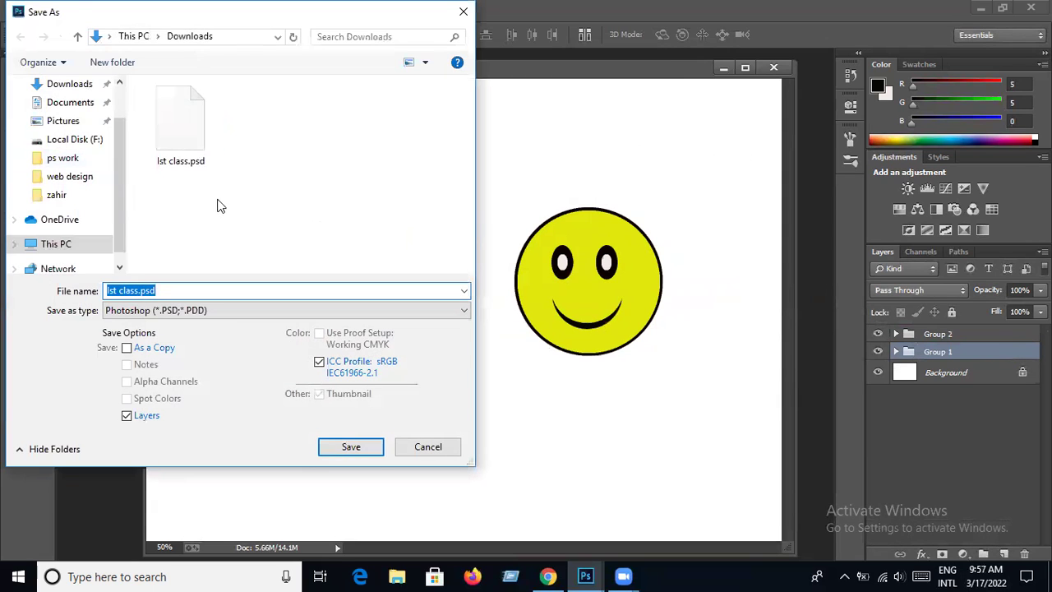
pyautogui.click(232, 312)
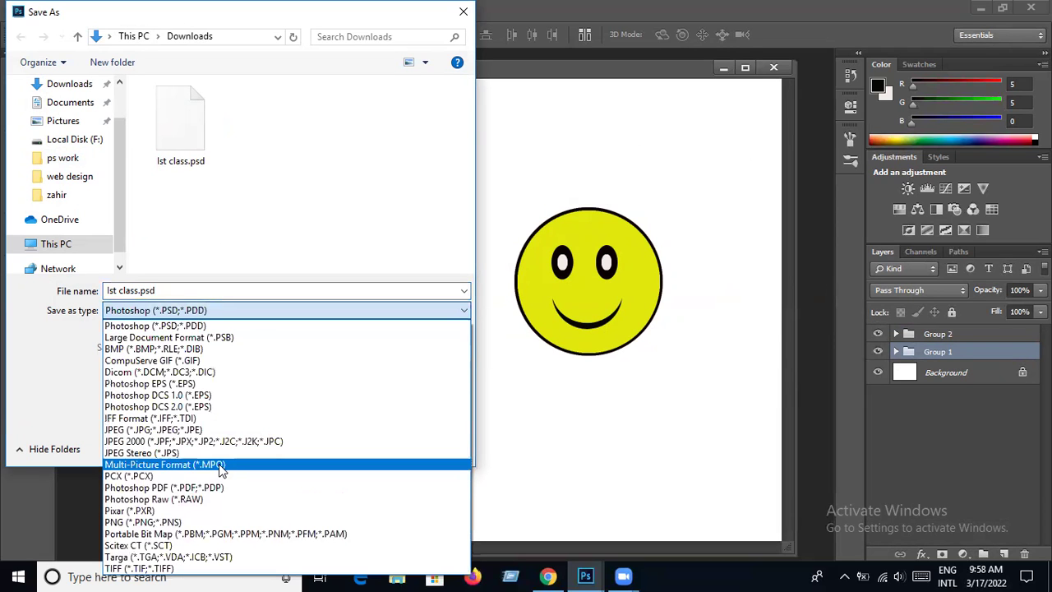
pyautogui.click(194, 429)
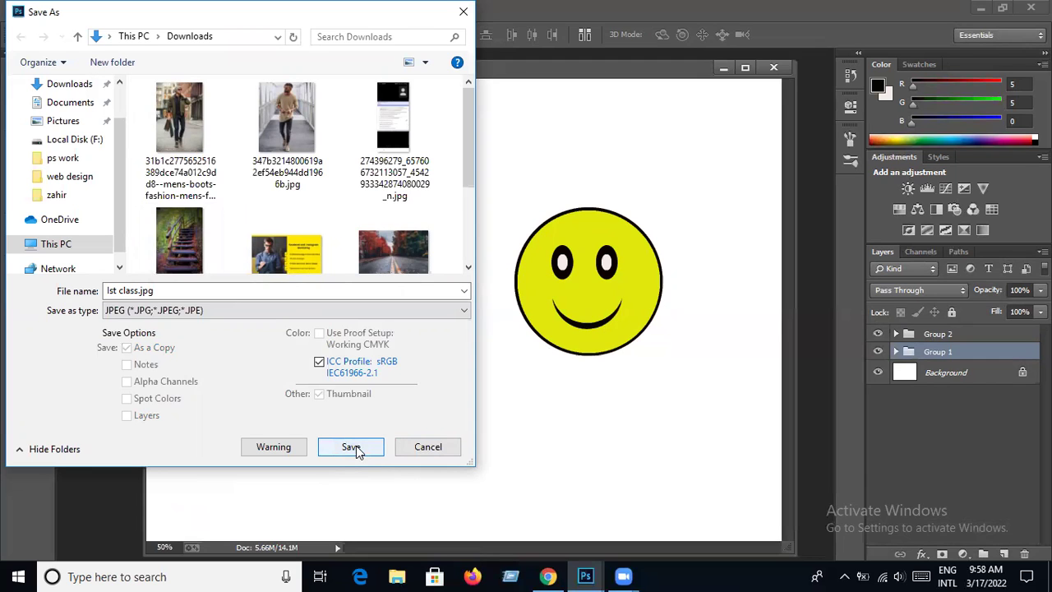
pyautogui.click(356, 448)
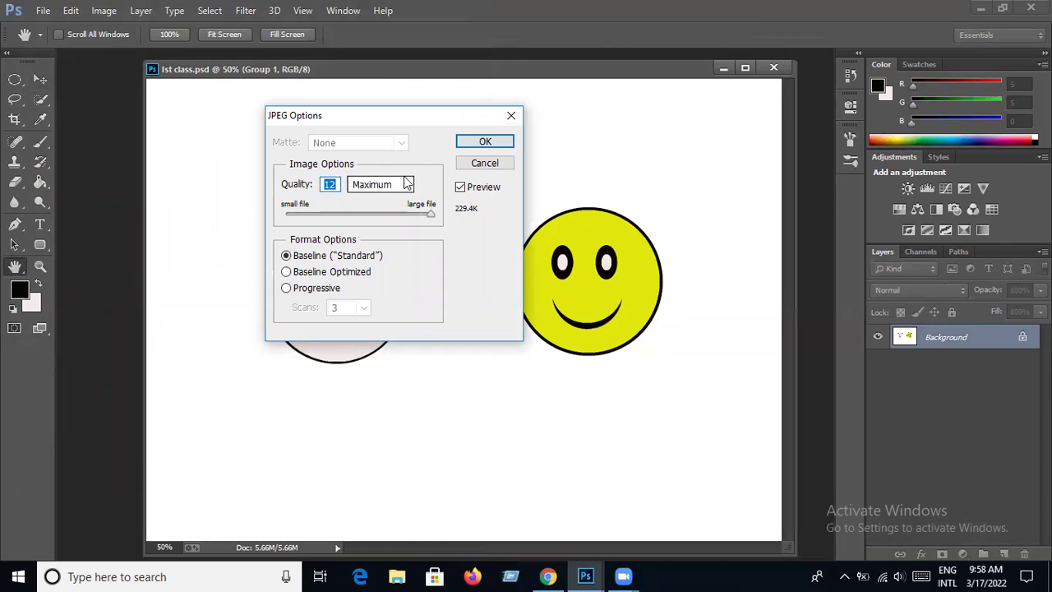
pyautogui.click(491, 142)
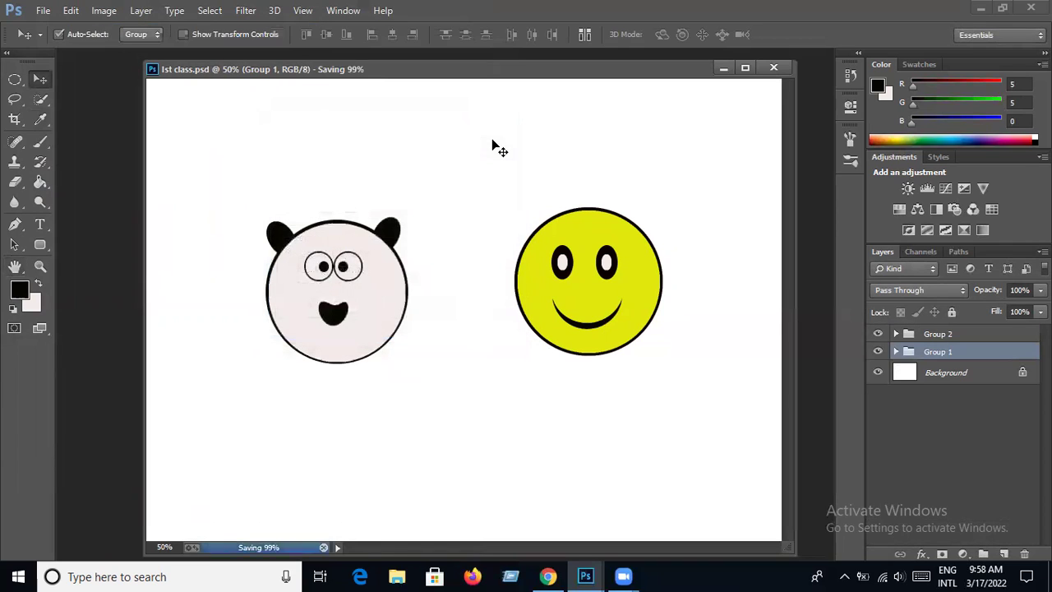
pyautogui.click(620, 575)
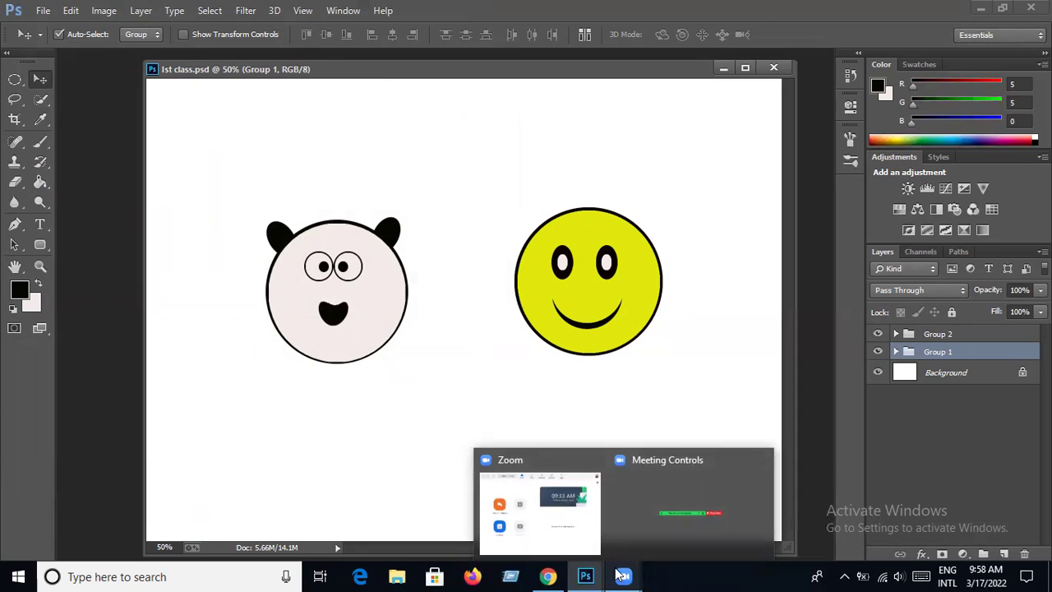
pyautogui.moveTo(585, 576)
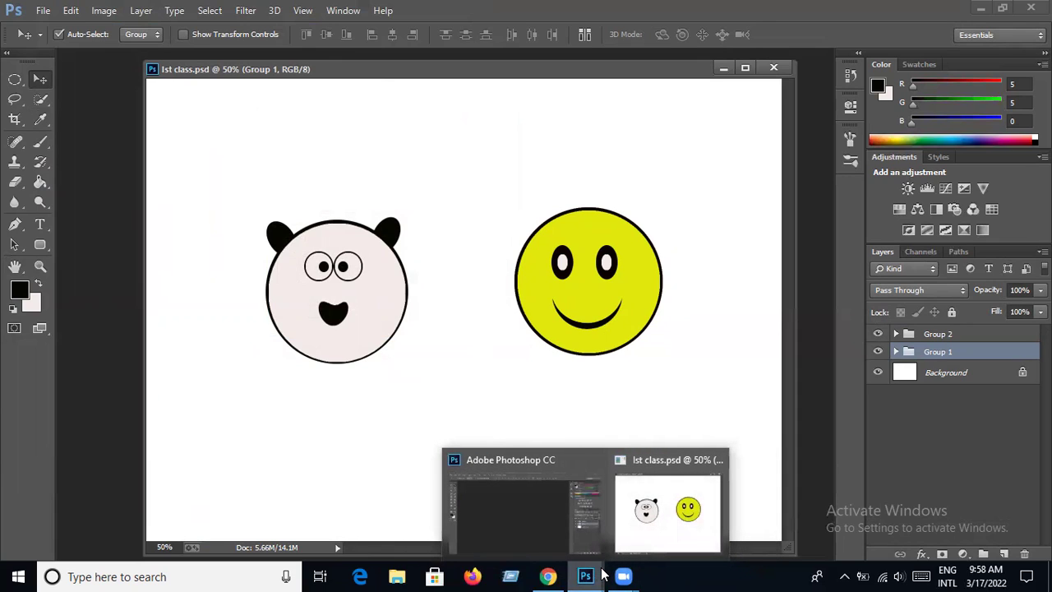
pyautogui.click(622, 575)
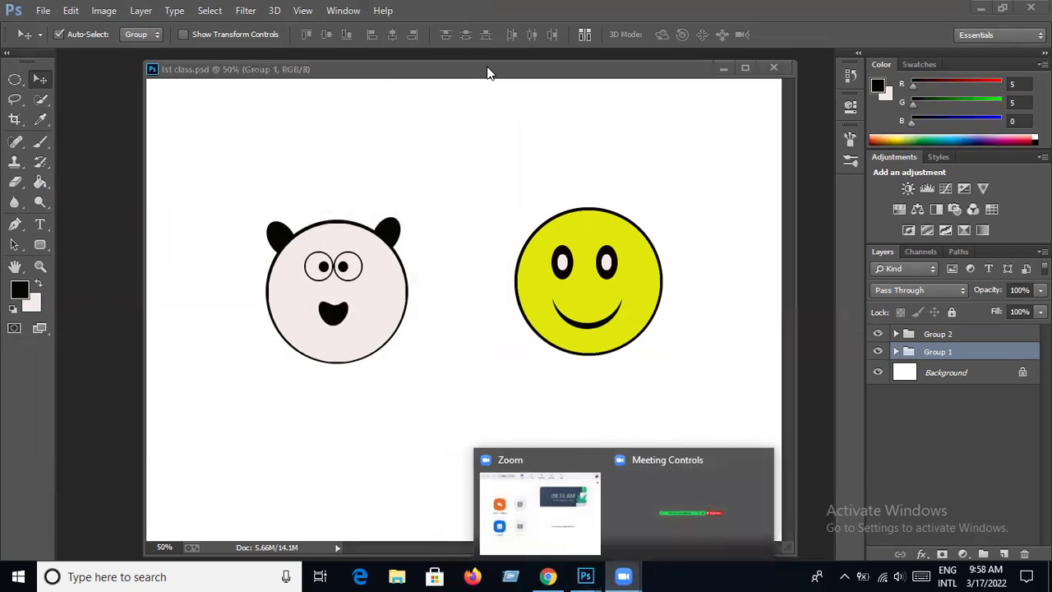